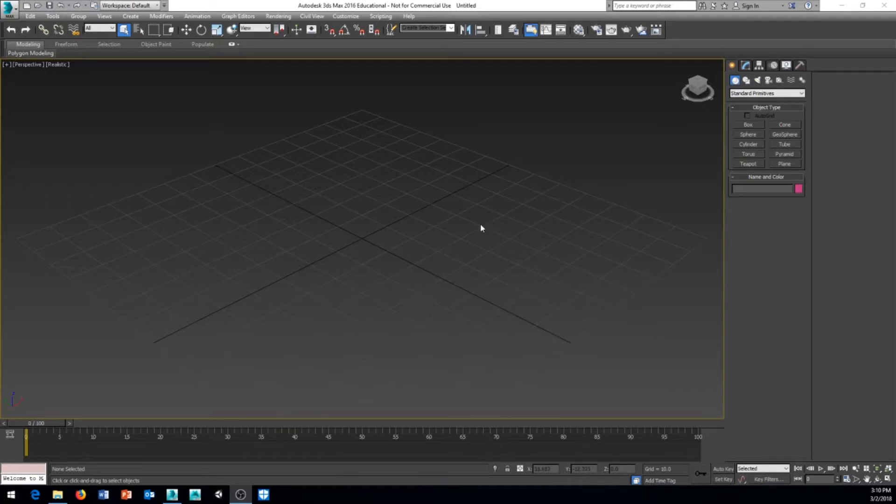
Step: Create a box about 19 long, 17 wide and 19 high near the grid centre and display its edged faces
{"action": "middle_click_drag", "start_coordinate": [480, 228], "coordinate": [446, 253], "text": "alt"}
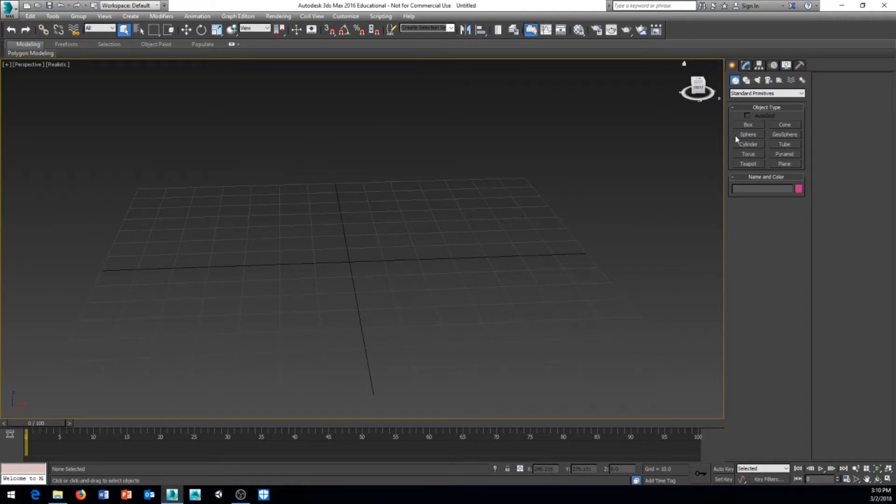
{"action": "left_click", "coordinate": [747, 125]}
{"action": "middle_click_drag", "start_coordinate": [282, 270], "coordinate": [291, 263]}
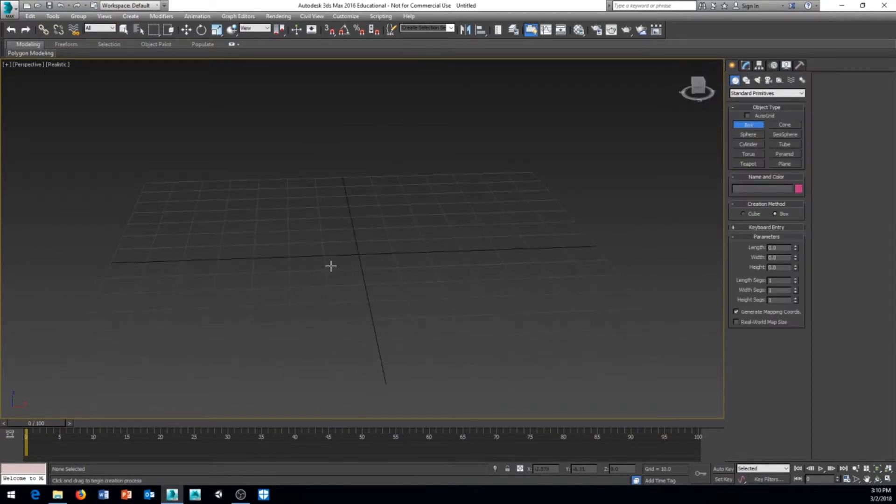
{"action": "left_click_drag", "start_coordinate": [330, 271], "coordinate": [392, 240]}
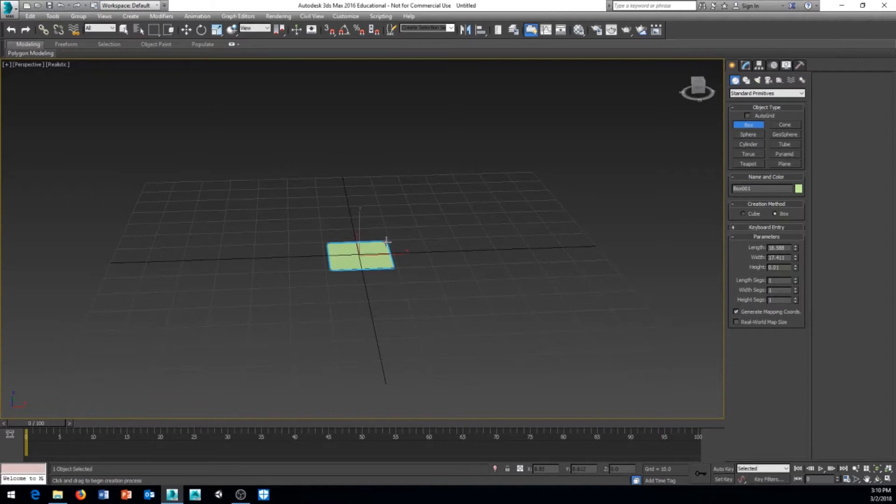
{"action": "left_click", "coordinate": [380, 173]}
{"action": "middle_click_drag", "start_coordinate": [389, 228], "coordinate": [452, 280]}
{"action": "key", "text": "F4"}
{"action": "scroll", "coordinate": [435, 275], "scroll_direction": "up", "scroll_amount": 3}
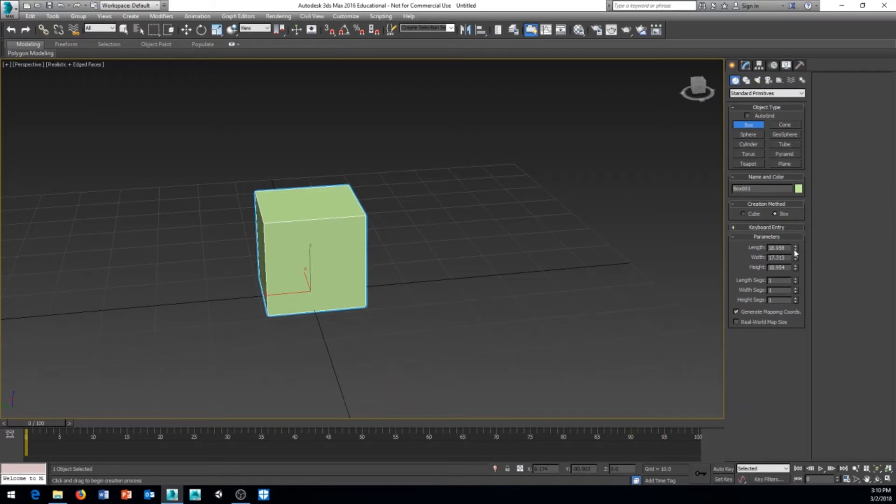
Step: Reduce the box's length to about 10
{"action": "left_click_drag", "start_coordinate": [795, 247], "coordinate": [793, 271]}
{"action": "middle_click_drag", "start_coordinate": [468, 276], "coordinate": [421, 270], "text": "alt"}
{"action": "middle_click_drag", "start_coordinate": [540, 266], "coordinate": [569, 259], "text": "alt"}
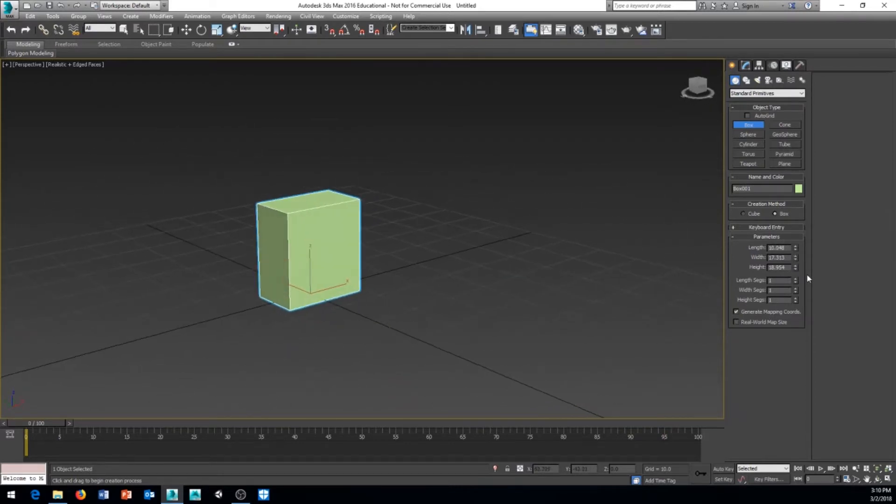
Step: Set the box's width and height segments to 3 each and finish the box creation
{"action": "left_click", "coordinate": [795, 289]}
{"action": "left_click", "coordinate": [795, 288]}
{"action": "left_click", "coordinate": [795, 299]}
{"action": "left_click", "coordinate": [795, 299]}
{"action": "middle_click_drag", "start_coordinate": [532, 306], "coordinate": [303, 285], "text": "alt"}
{"action": "right_click", "coordinate": [306, 273]}
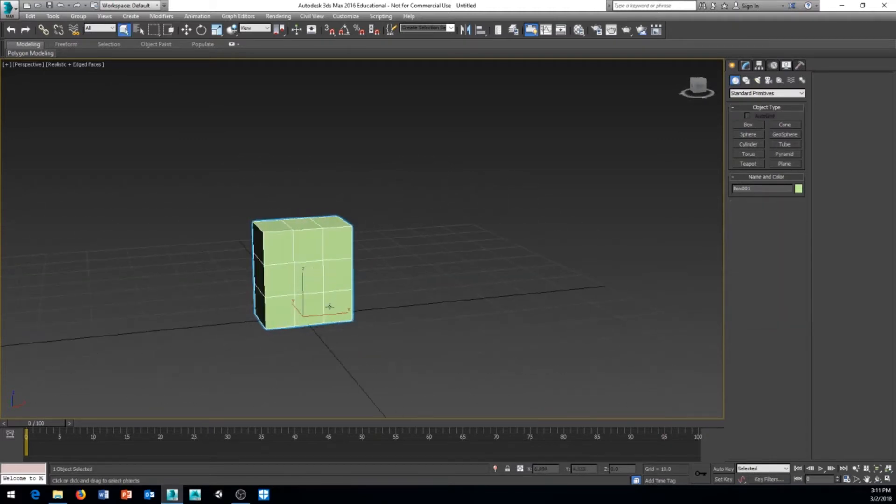
Step: Convert the box to an Editable Poly
{"action": "right_click", "coordinate": [330, 304]}
{"action": "mouse_move", "coordinate": [353, 399]}
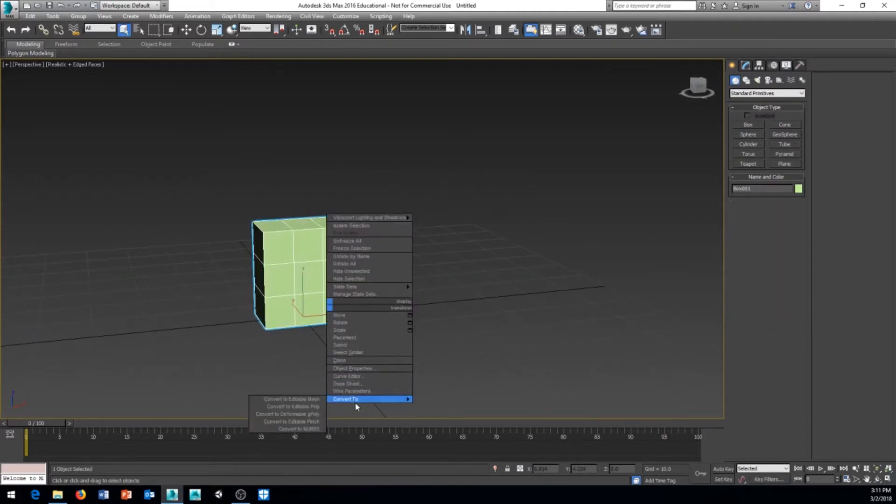
{"action": "left_click", "coordinate": [306, 409]}
{"action": "middle_click_drag", "start_coordinate": [378, 298], "coordinate": [412, 313]}
{"action": "scroll", "coordinate": [365, 285], "scroll_direction": "up", "scroll_amount": 5}
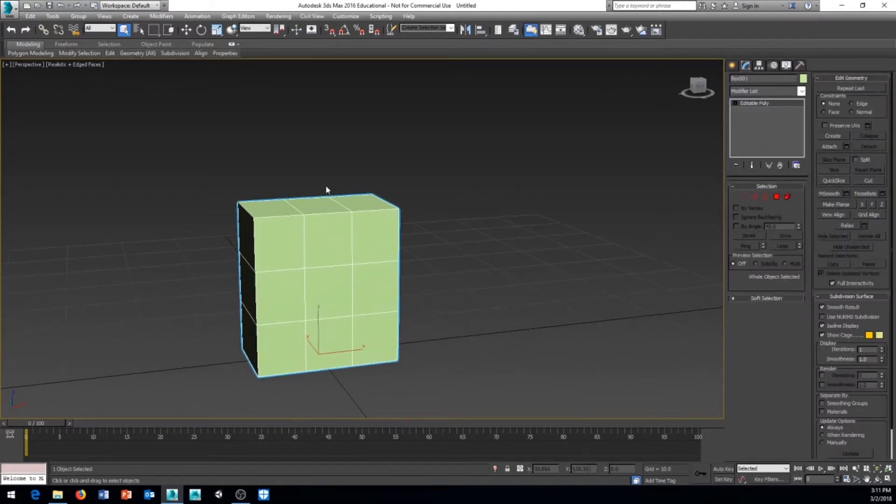
{"action": "middle_click_drag", "start_coordinate": [472, 238], "coordinate": [490, 234], "text": "alt"}
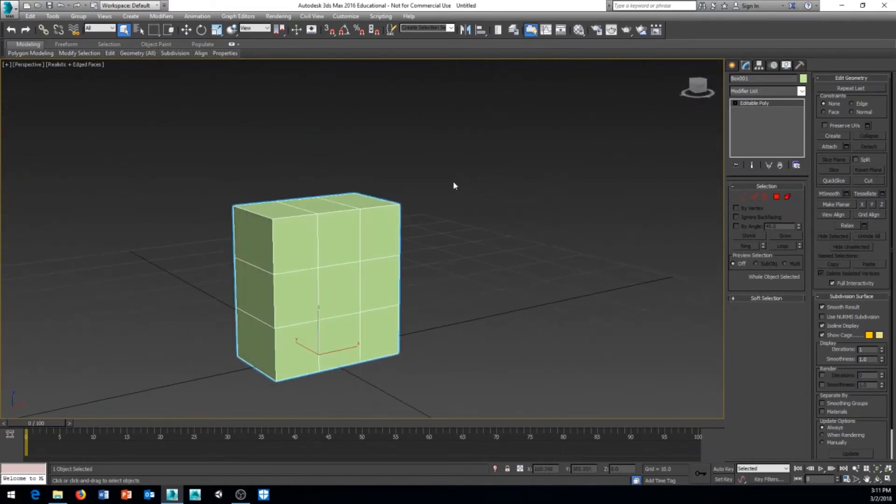
Step: Select the upper front corner vertex of the box at vertex level
{"action": "left_click", "coordinate": [741, 197]}
{"action": "left_click_drag", "start_coordinate": [413, 195], "coordinate": [392, 226]}
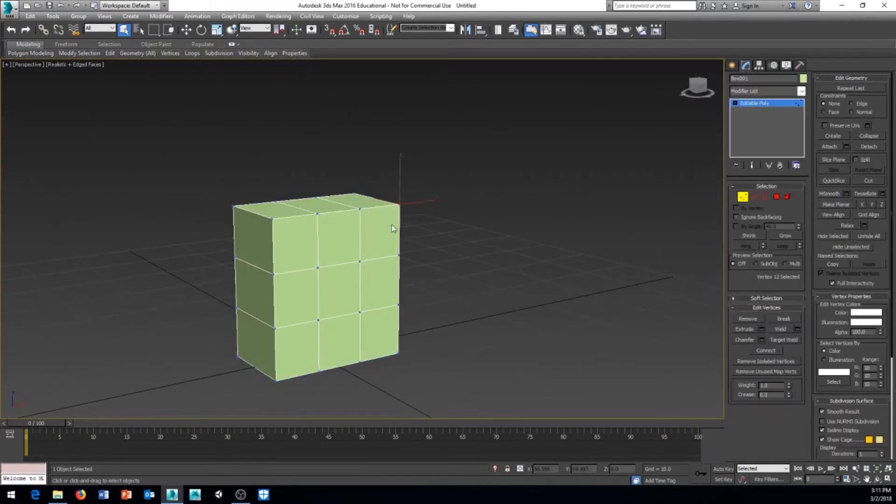
{"action": "middle_click_drag", "start_coordinate": [391, 225], "coordinate": [500, 280], "text": "alt"}
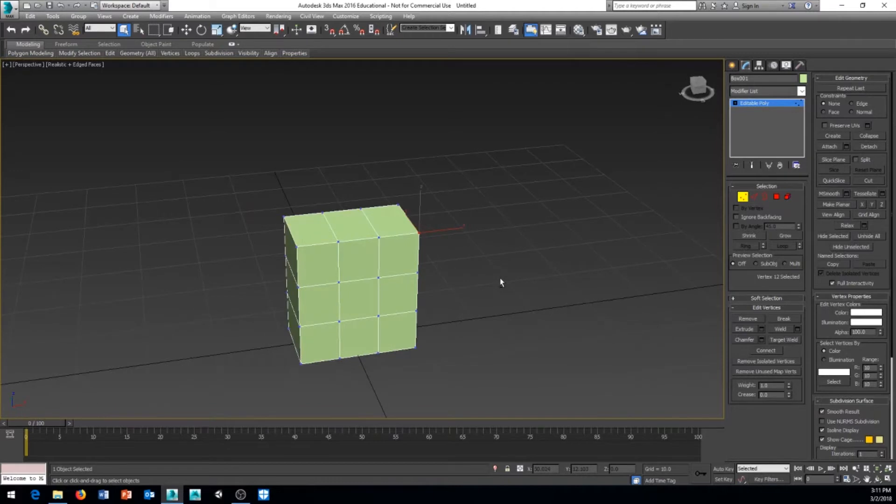
Step: Delete the middle polygon on the box's top face, and undo the deletion
{"action": "left_click", "coordinate": [776, 197]}
{"action": "left_click", "coordinate": [352, 225]}
{"action": "middle_click_drag", "start_coordinate": [481, 267], "coordinate": [356, 212], "text": "alt"}
{"action": "key", "text": "Delete"}
{"action": "scroll", "coordinate": [427, 316], "scroll_direction": "up", "scroll_amount": 3}
{"action": "middle_click_drag", "start_coordinate": [312, 249], "coordinate": [299, 292]}
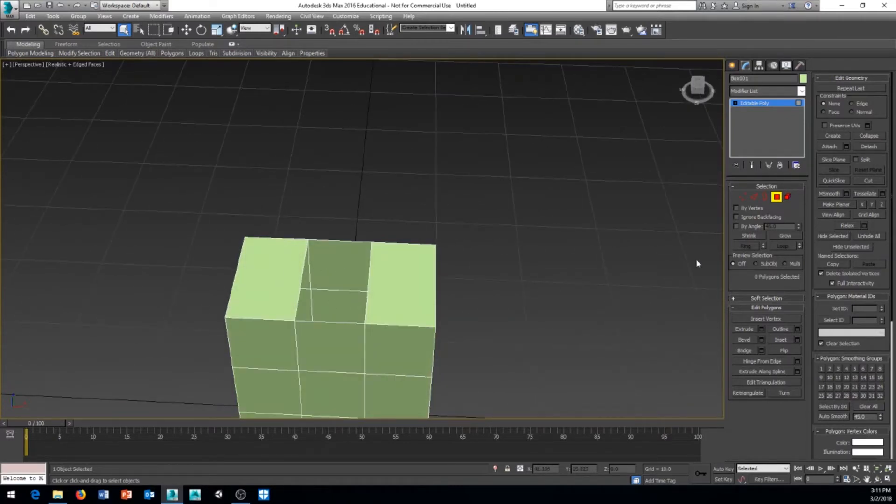
{"action": "key", "text": "ctrl+z"}
{"action": "middle_click_drag", "start_coordinate": [525, 279], "coordinate": [529, 271]}
Step: Select the upper rear corner vertex of the box and break it into separate vertices
{"action": "left_click", "coordinate": [742, 196]}
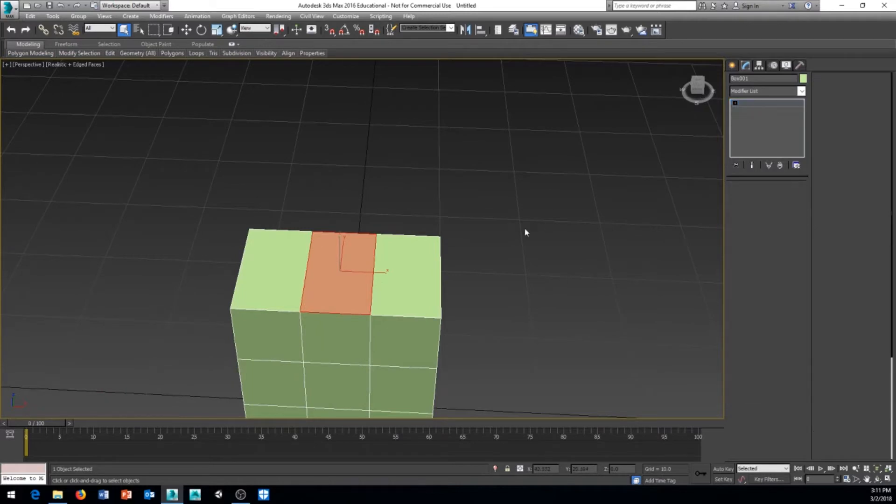
{"action": "left_click_drag", "start_coordinate": [476, 208], "coordinate": [423, 254]}
{"action": "middle_click_drag", "start_coordinate": [477, 267], "coordinate": [450, 270], "text": "alt"}
{"action": "scroll", "coordinate": [480, 253], "scroll_direction": "up", "scroll_amount": 4}
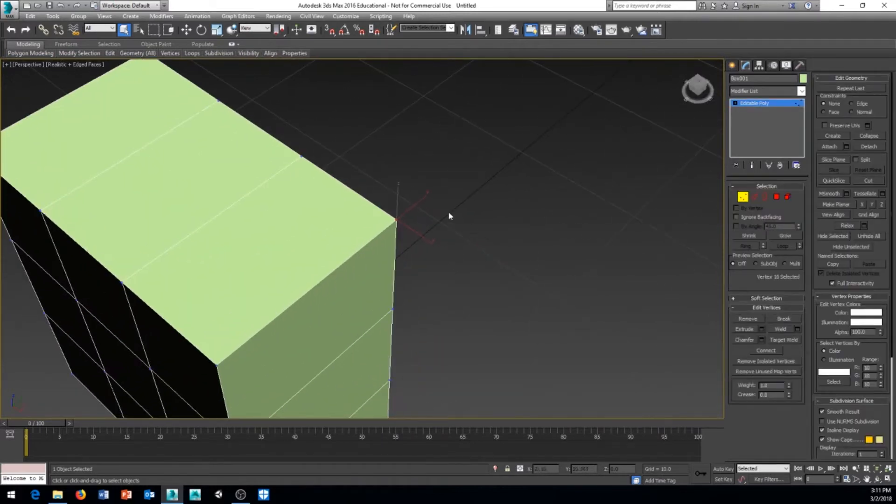
{"action": "middle_click_drag", "start_coordinate": [448, 213], "coordinate": [473, 244]}
{"action": "middle_click_drag", "start_coordinate": [508, 297], "coordinate": [505, 253], "text": "alt"}
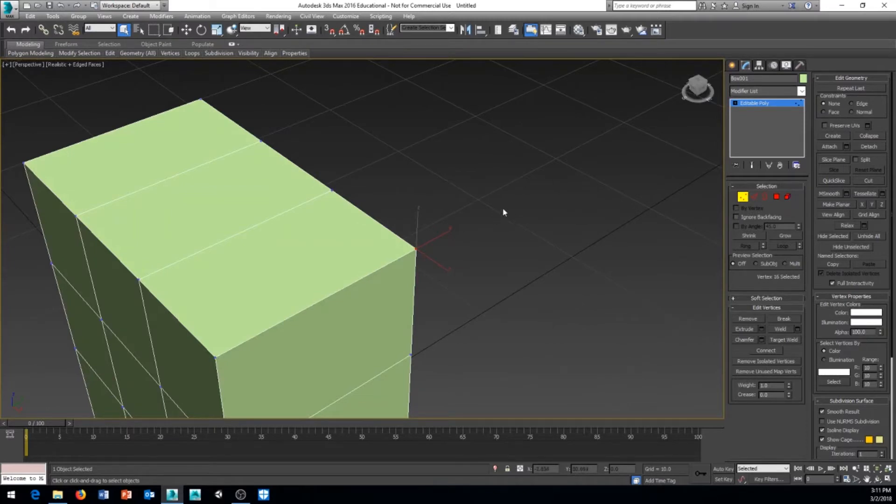
{"action": "middle_click_drag", "start_coordinate": [503, 212], "coordinate": [392, 249]}
{"action": "left_click", "coordinate": [781, 323]}
Step: Try pulling two of the broken corner vertices apart, one along Y to about 5.18, the other up to about Z 19.42
{"action": "scroll", "coordinate": [493, 245], "scroll_direction": "down", "scroll_amount": 3}
{"action": "scroll", "coordinate": [429, 251], "scroll_direction": "up", "scroll_amount": 5}
{"action": "left_click", "coordinate": [351, 299]}
{"action": "right_click", "coordinate": [382, 258]}
{"action": "left_click", "coordinate": [395, 267]}
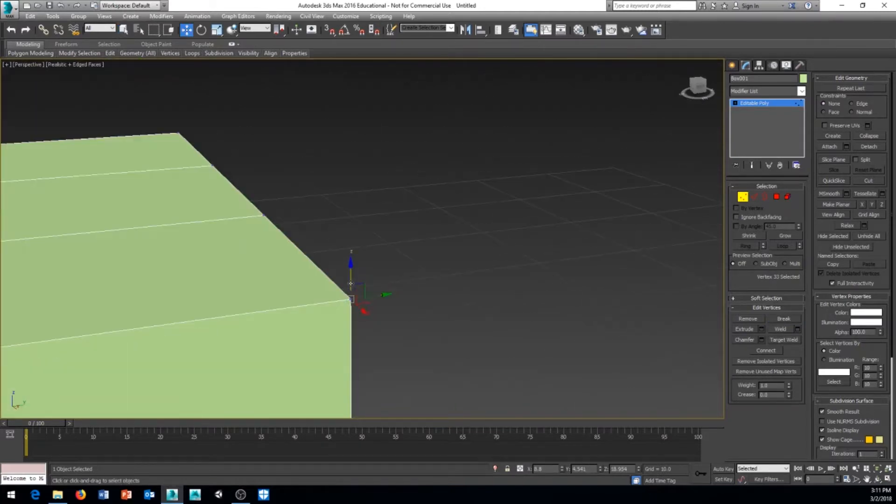
{"action": "left_click_drag", "start_coordinate": [382, 295], "coordinate": [417, 298]}
{"action": "middle_click_drag", "start_coordinate": [427, 303], "coordinate": [289, 317], "text": "alt"}
{"action": "middle_click_drag", "start_coordinate": [376, 296], "coordinate": [367, 262], "text": "alt"}
{"action": "left_click_drag", "start_coordinate": [365, 258], "coordinate": [364, 235]}
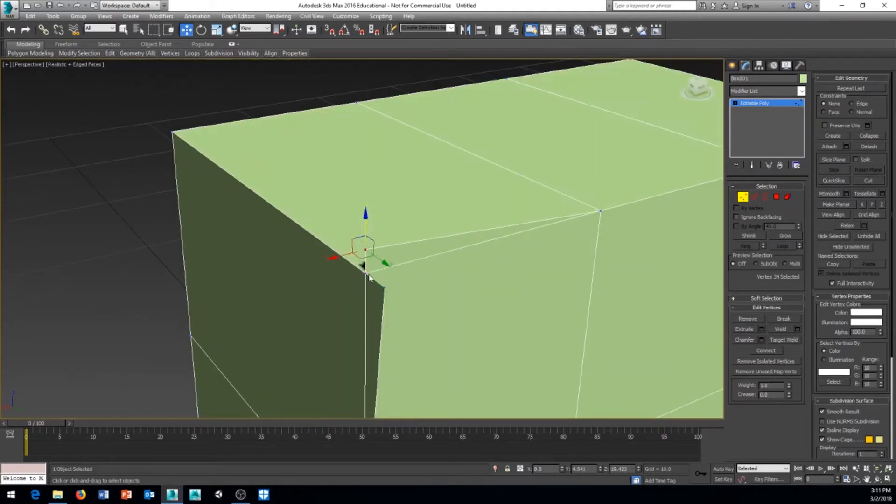
Step: Try pulling the third broken corner vertex away to about X 9.88 and Z 19.99, and shift a neighbouring split vertex outward
{"action": "left_click", "coordinate": [364, 274]}
{"action": "middle_click_drag", "start_coordinate": [365, 275], "coordinate": [364, 290], "text": "alt"}
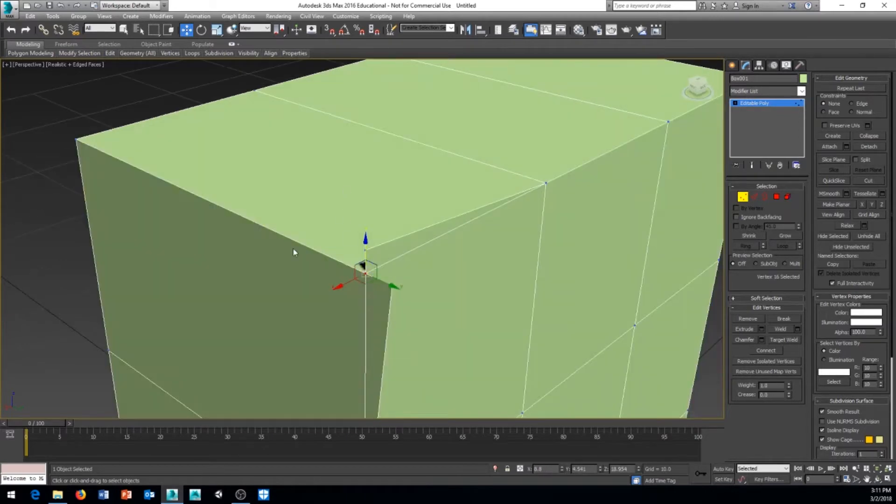
{"action": "middle_click_drag", "start_coordinate": [450, 346], "coordinate": [353, 298], "text": "alt"}
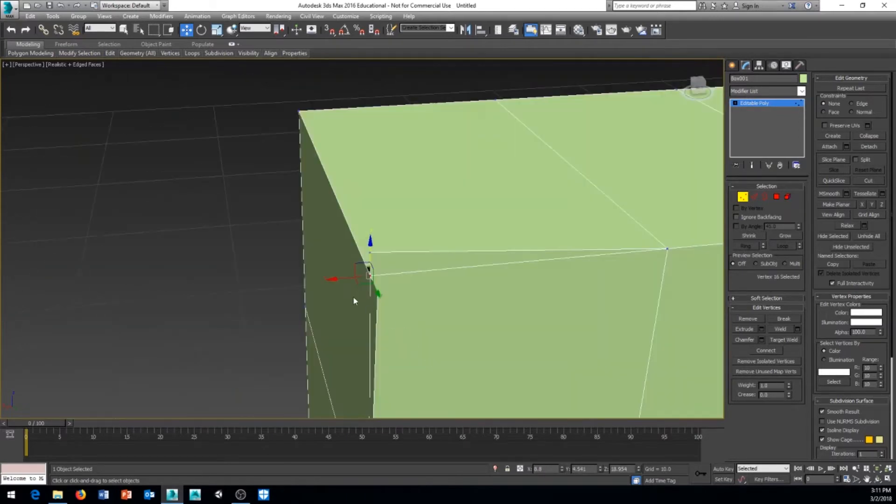
{"action": "left_click_drag", "start_coordinate": [343, 280], "coordinate": [322, 291]}
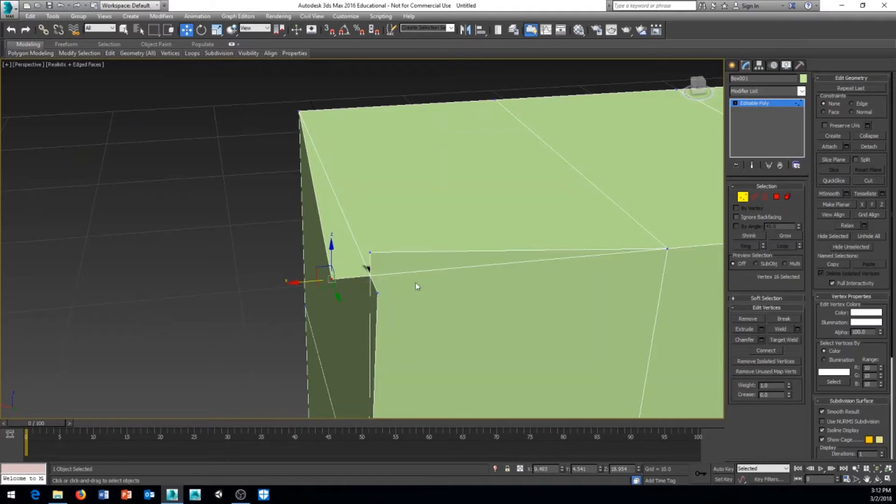
{"action": "left_click", "coordinate": [372, 282]}
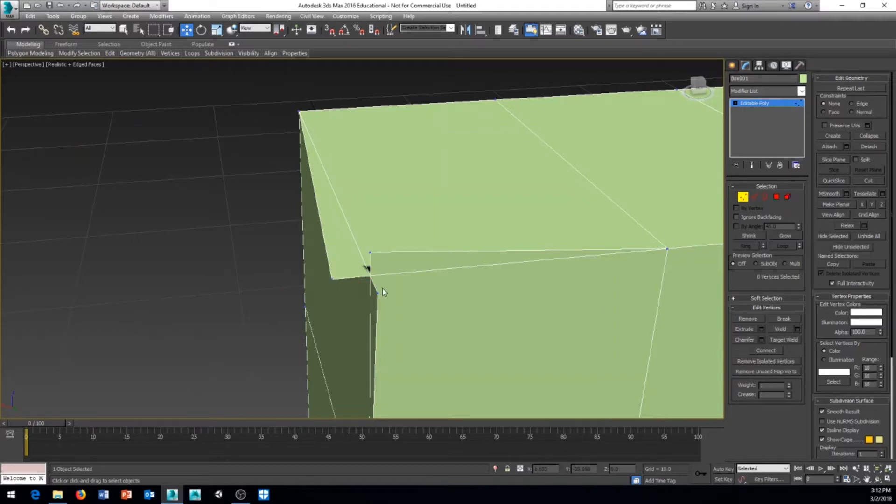
{"action": "mouse_move", "coordinate": [382, 293]}
{"action": "middle_mouse_down", "text": "alt"}
{"action": "mouse_move", "coordinate": [406, 294]}
{"action": "mouse_move", "coordinate": [391, 297]}
{"action": "middle_mouse_up", "text": "alt"}
{"action": "left_click", "coordinate": [419, 236]}
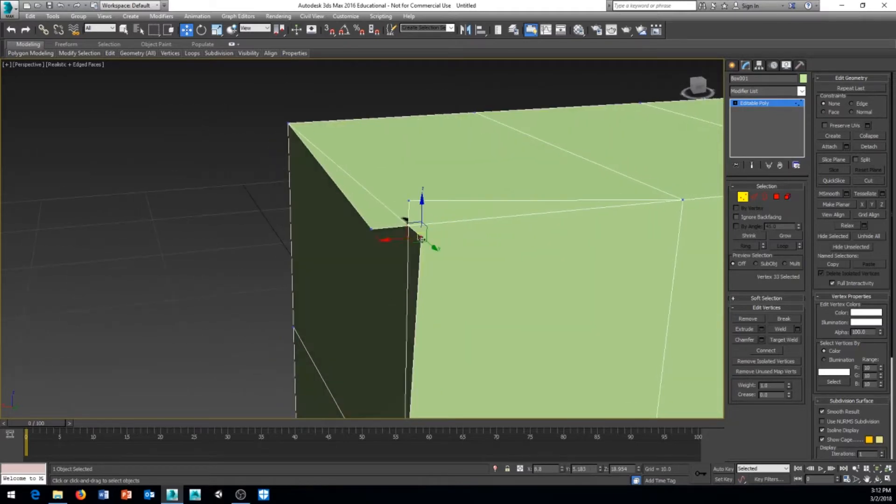
{"action": "middle_click_drag", "start_coordinate": [419, 236], "coordinate": [383, 240], "text": "alt"}
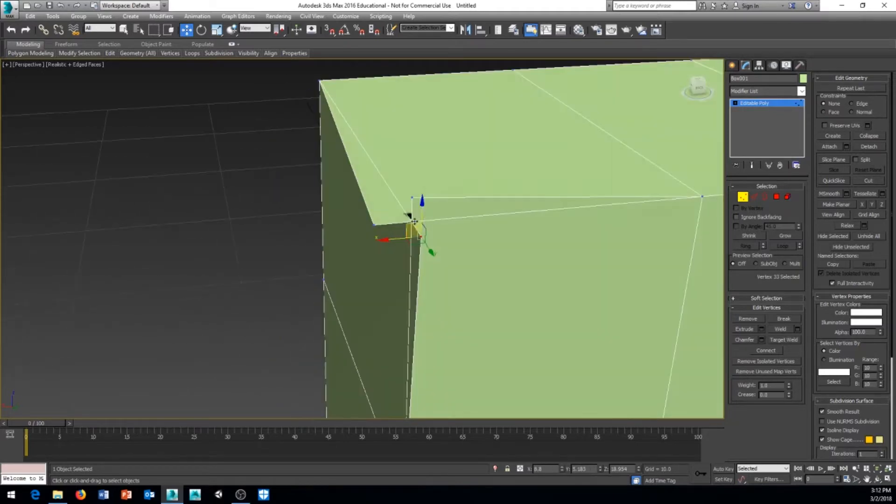
{"action": "left_click", "coordinate": [374, 226]}
{"action": "left_click_drag", "start_coordinate": [362, 214], "coordinate": [377, 168]}
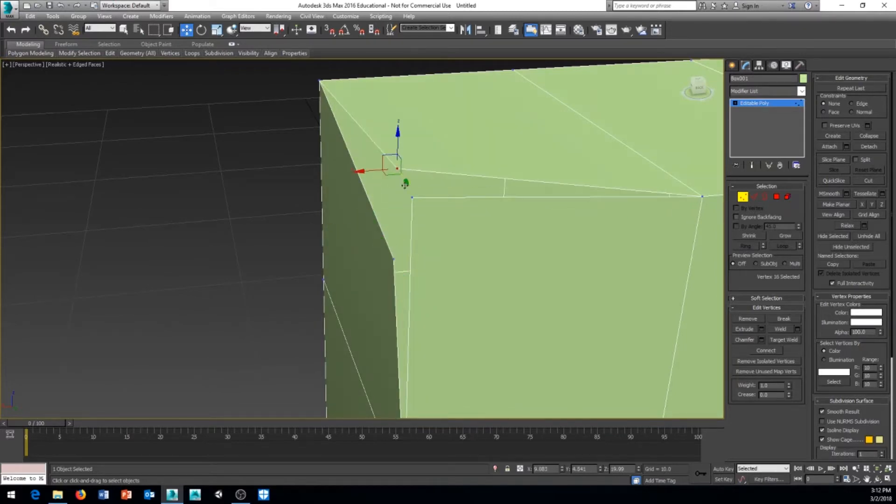
{"action": "middle_click_drag", "start_coordinate": [376, 168], "coordinate": [550, 218], "text": "alt"}
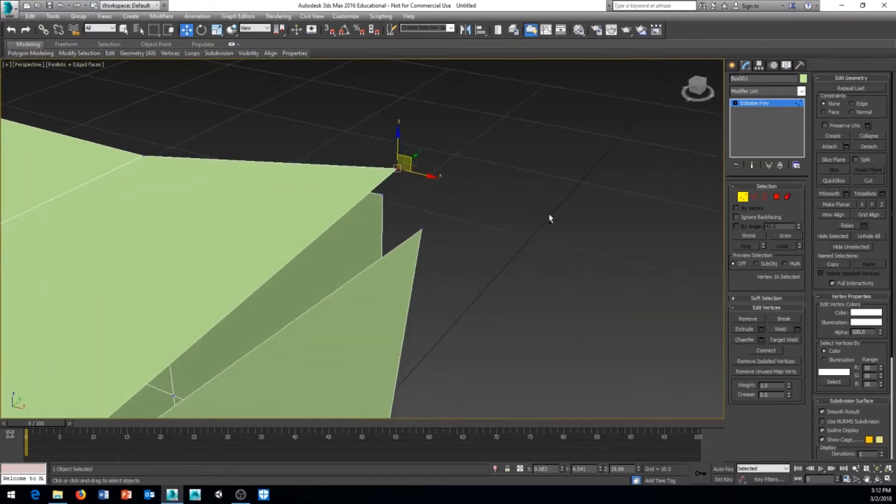
Step: Undo the moves of the broken corner vertices
{"action": "key", "text": "ctrl+z"}
{"action": "key", "text": "ctrl+z"}
{"action": "key", "text": "ctrl+z"}
{"action": "key", "text": "ctrl+z"}
{"action": "key", "text": "ctrl+z"}
{"action": "key", "text": "ctrl+z"}
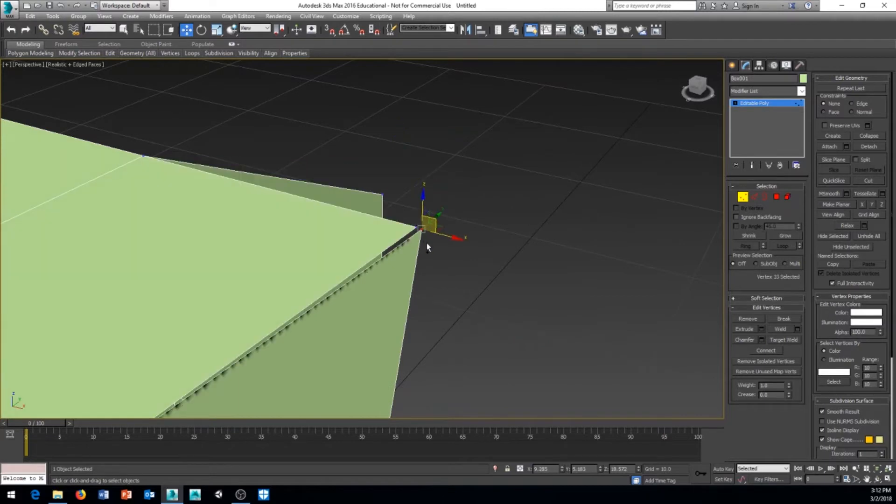
{"action": "key", "text": "ctrl+z"}
{"action": "key", "text": "ctrl+z"}
{"action": "key", "text": "ctrl+z"}
{"action": "key", "text": "ctrl+z"}
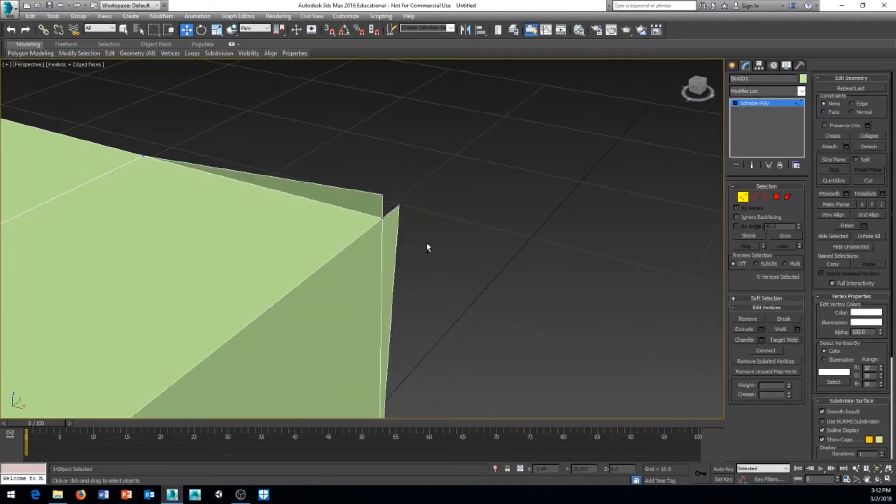
Step: Weld the three coincident corner vertices into one with a threshold of 0.1
{"action": "middle_click_drag", "start_coordinate": [424, 249], "coordinate": [395, 286]}
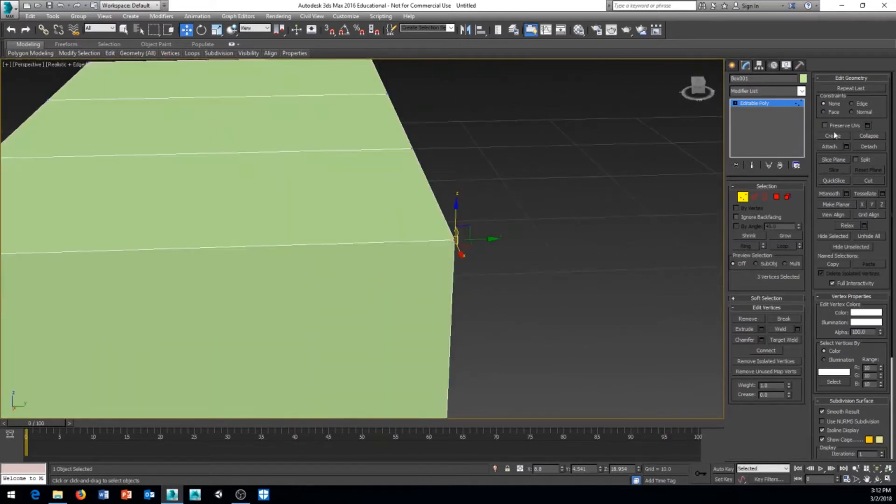
{"action": "left_click", "coordinate": [798, 329]}
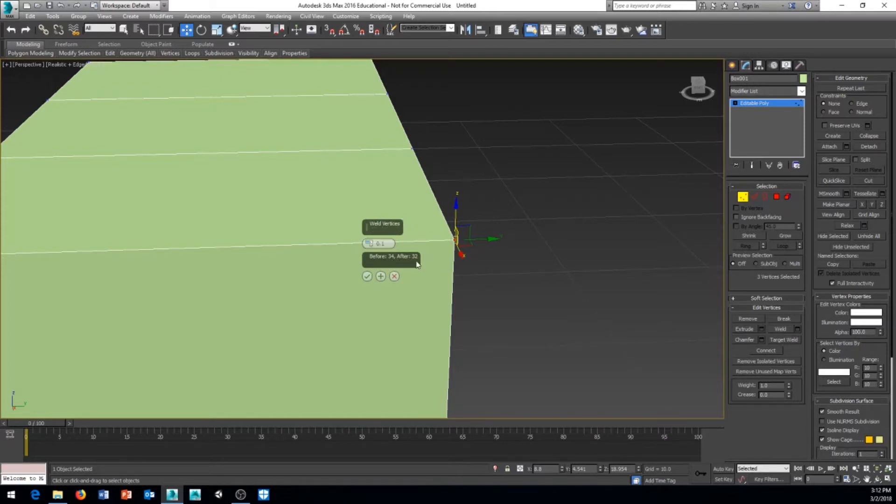
{"action": "left_click", "coordinate": [367, 276]}
{"action": "scroll", "coordinate": [508, 282], "scroll_direction": "down", "scroll_amount": 5}
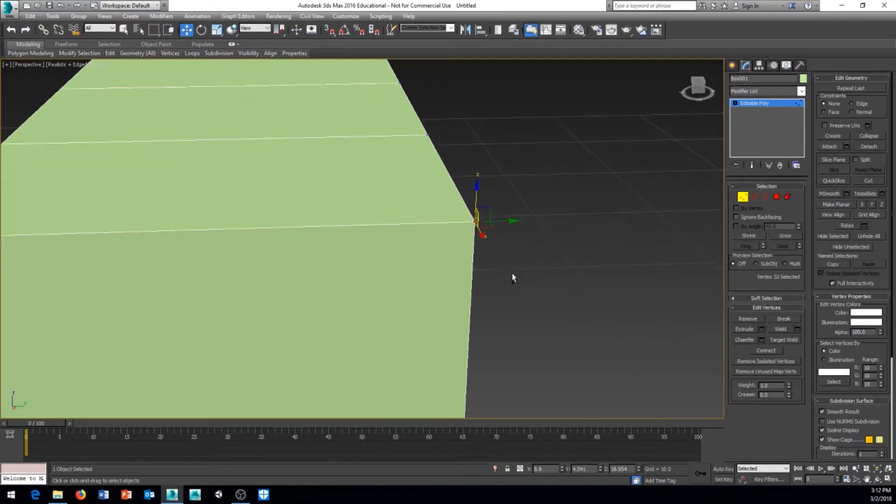
{"action": "middle_click_drag", "start_coordinate": [512, 276], "coordinate": [461, 194], "text": "alt"}
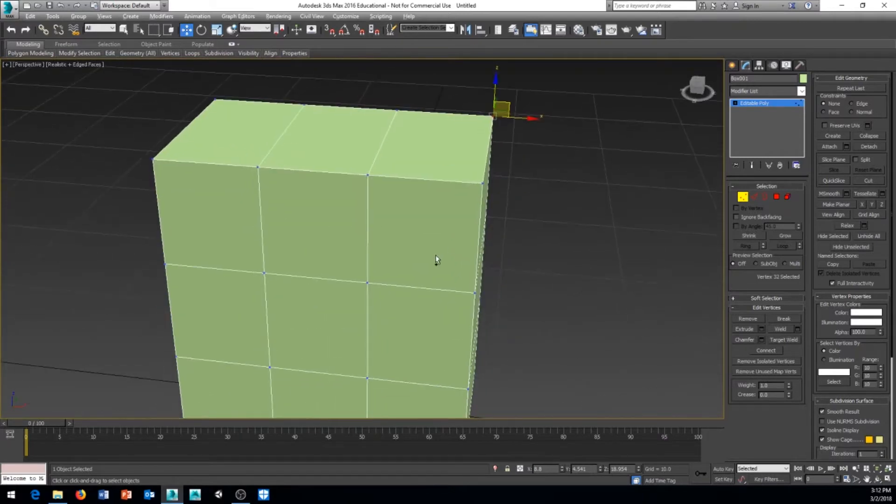
Step: Select the bottom row of vertices and scale it inward to taper the base of the box
{"action": "scroll", "coordinate": [436, 260], "scroll_direction": "down", "scroll_amount": 4}
{"action": "middle_click_drag", "start_coordinate": [432, 309], "coordinate": [422, 258]}
{"action": "middle_click_drag", "start_coordinate": [397, 318], "coordinate": [416, 300], "text": "alt"}
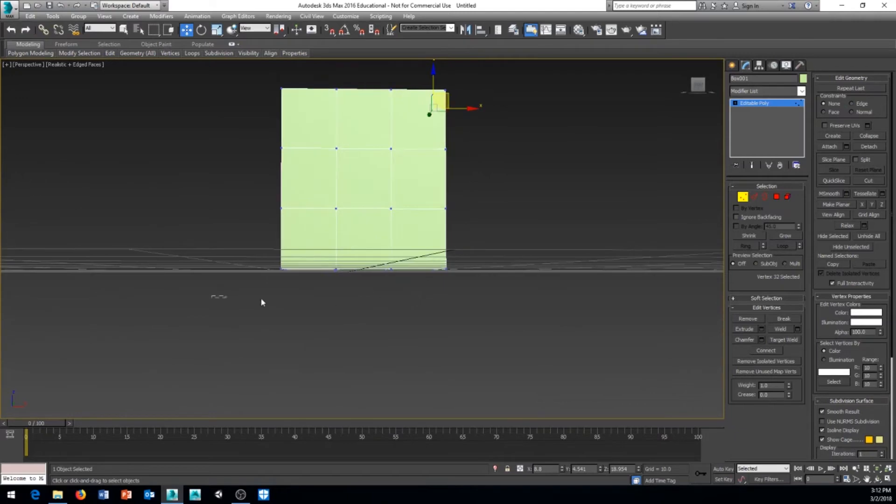
{"action": "left_click_drag", "start_coordinate": [508, 232], "coordinate": [508, 233]}
{"action": "middle_click_drag", "start_coordinate": [508, 233], "coordinate": [320, 276], "text": "alt"}
{"action": "right_click", "coordinate": [389, 275]}
{"action": "left_click", "coordinate": [405, 302]}
{"action": "left_click_drag", "start_coordinate": [322, 271], "coordinate": [335, 269]}
{"action": "middle_click_drag", "start_coordinate": [336, 270], "coordinate": [327, 296], "text": "alt"}
Step: Select the eight top vertices and scale them outward along X to flare the top of the box
{"action": "left_click_drag", "start_coordinate": [488, 234], "coordinate": [488, 236]}
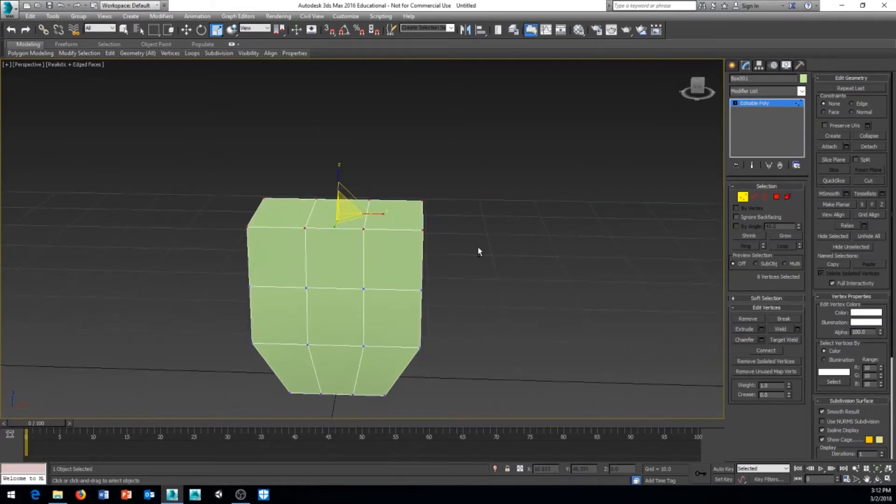
{"action": "left_click_drag", "start_coordinate": [384, 215], "coordinate": [397, 218]}
{"action": "middle_click_drag", "start_coordinate": [396, 219], "coordinate": [320, 251], "text": "alt"}
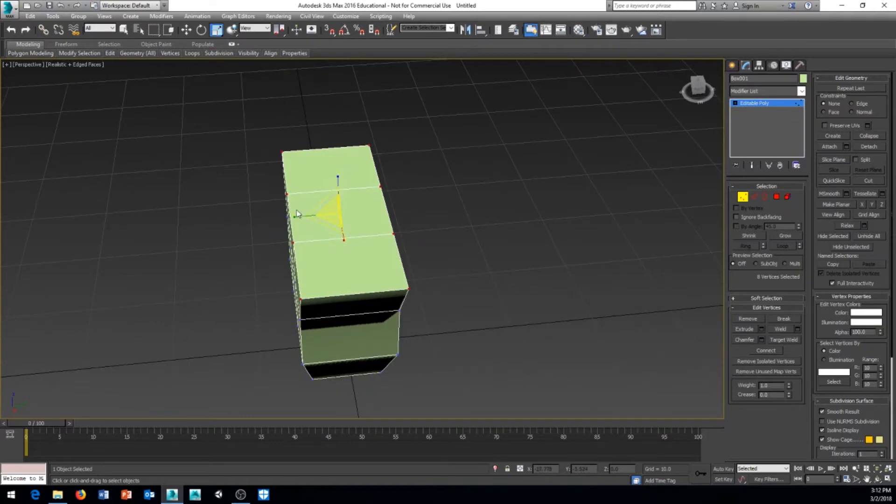
{"action": "middle_click_drag", "start_coordinate": [296, 214], "coordinate": [242, 266], "text": "alt"}
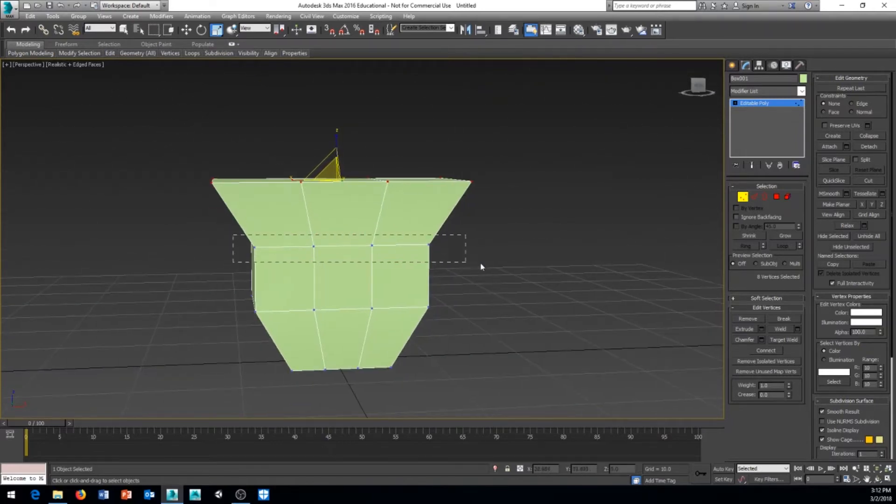
Step: Try to scale the upper-middle row of vertices outward
{"action": "left_click_drag", "start_coordinate": [481, 267], "coordinate": [460, 271]}
{"action": "middle_click_drag", "start_coordinate": [460, 271], "coordinate": [380, 278], "text": "alt"}
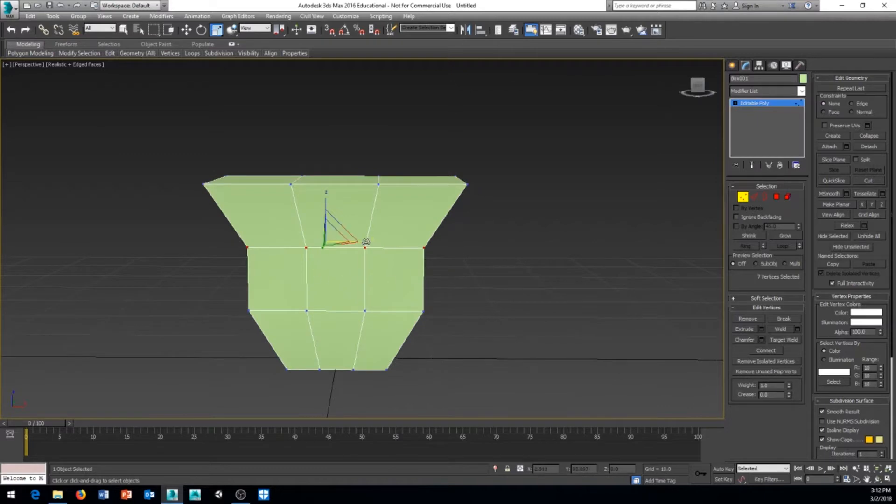
{"action": "left_click_drag", "start_coordinate": [371, 241], "coordinate": [373, 241]}
{"action": "middle_click_drag", "start_coordinate": [373, 242], "coordinate": [294, 242], "text": "alt"}
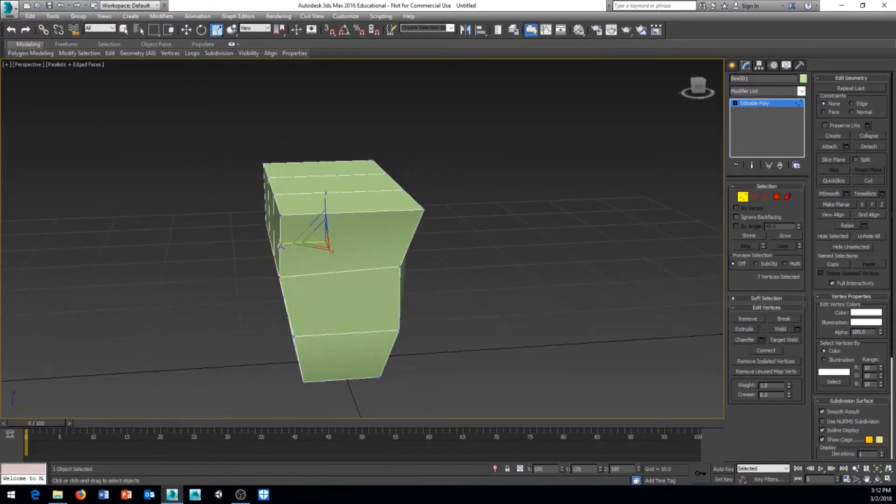
{"action": "middle_click_drag", "start_coordinate": [404, 273], "coordinate": [447, 264], "text": "alt"}
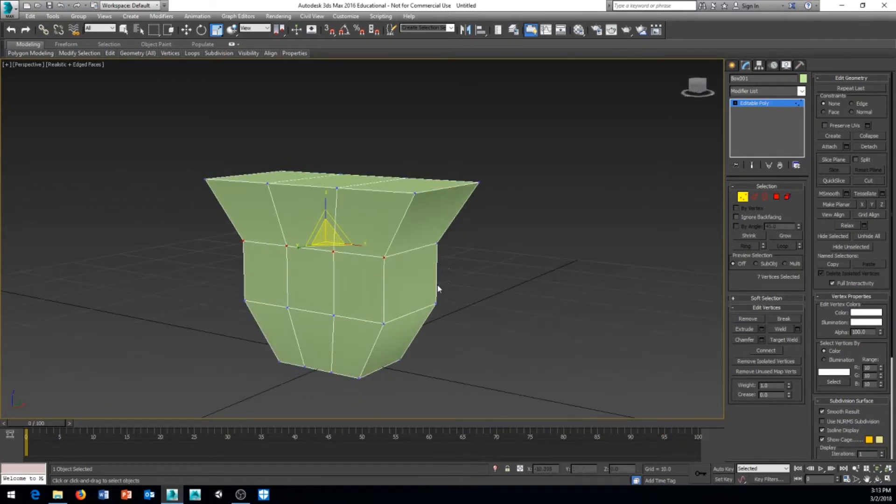
{"action": "middle_click_drag", "start_coordinate": [435, 289], "coordinate": [479, 277], "text": "alt"}
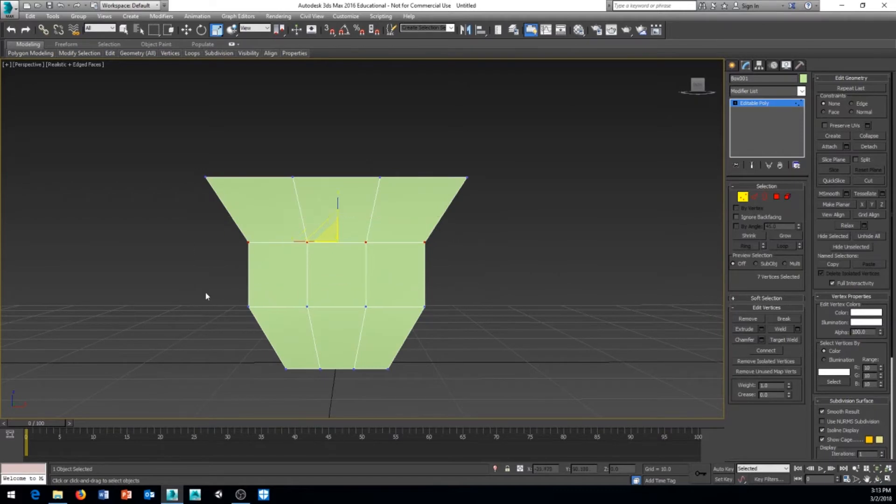
Step: Select all eight vertices of the upper-middle row and scale them outward along X and Y
{"action": "mouse_move", "coordinate": [410, 285]}
{"action": "middle_mouse_down", "text": "alt"}
{"action": "mouse_move", "coordinate": [307, 298]}
{"action": "mouse_move", "coordinate": [259, 292]}
{"action": "mouse_move", "coordinate": [410, 284]}
{"action": "middle_mouse_up", "text": "alt"}
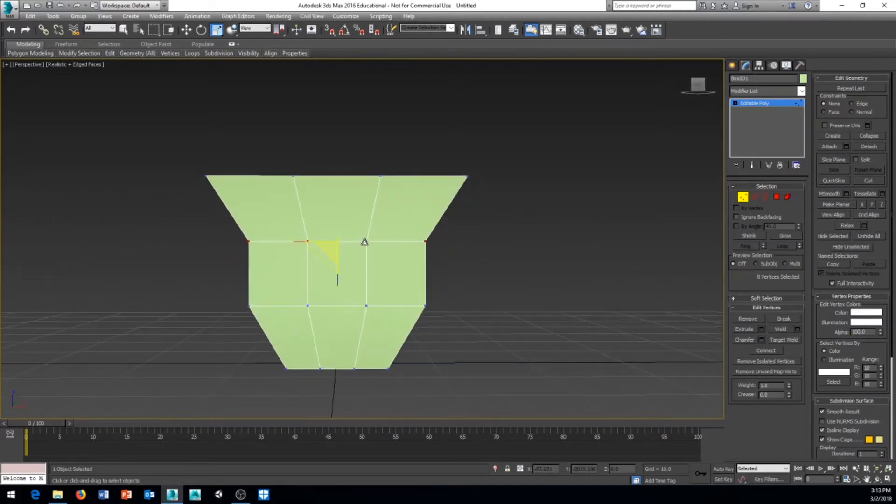
{"action": "mouse_move", "coordinate": [364, 241]}
{"action": "left_mouse_down"}
{"action": "mouse_move", "coordinate": [344, 244]}
{"action": "mouse_move", "coordinate": [350, 235]}
{"action": "left_mouse_up"}
{"action": "middle_click_drag", "start_coordinate": [377, 248], "coordinate": [314, 249], "text": "alt"}
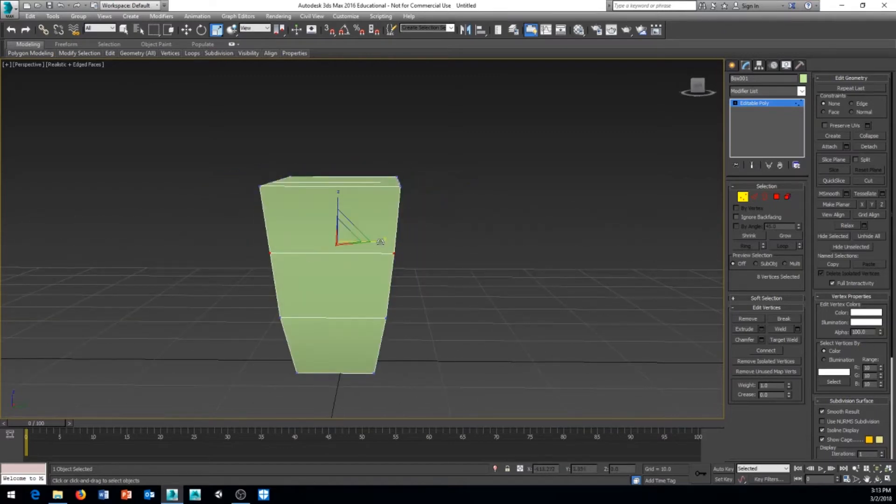
{"action": "left_click_drag", "start_coordinate": [381, 241], "coordinate": [383, 240]}
Step: Select the four front vertices of the upper-middle row and move them slightly along Y, to about -7.2
{"action": "middle_click_drag", "start_coordinate": [403, 243], "coordinate": [473, 249]}
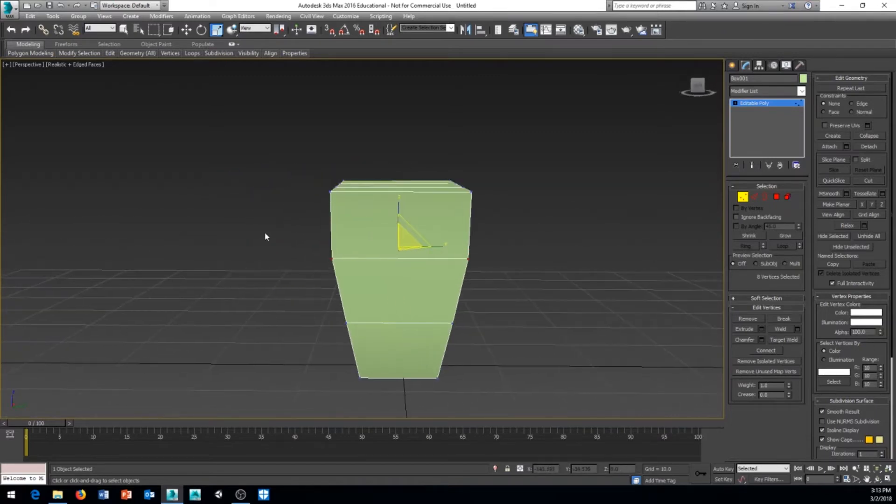
{"action": "left_click_drag", "start_coordinate": [264, 232], "coordinate": [365, 269]}
{"action": "middle_click_drag", "start_coordinate": [343, 273], "coordinate": [351, 271], "text": "alt"}
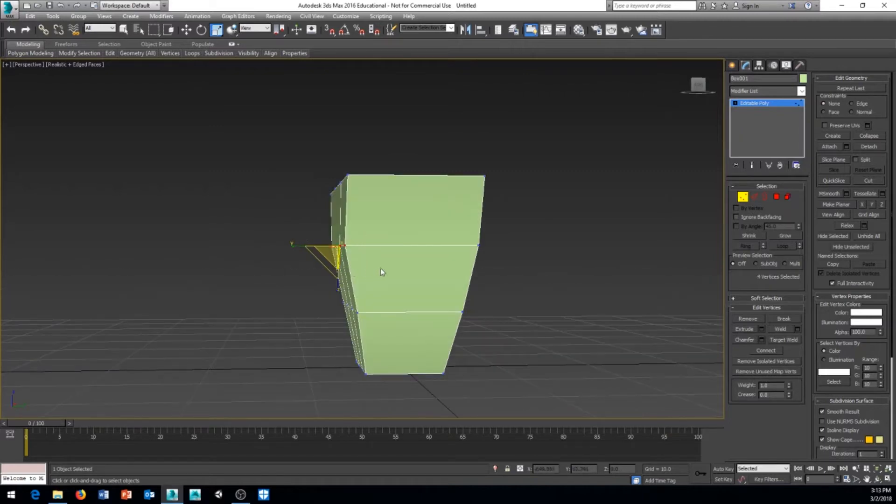
{"action": "right_click", "coordinate": [380, 241]}
{"action": "left_click", "coordinate": [395, 245]}
{"action": "left_click_drag", "start_coordinate": [367, 246], "coordinate": [362, 247]}
{"action": "middle_click_drag", "start_coordinate": [363, 247], "coordinate": [327, 303], "text": "alt"}
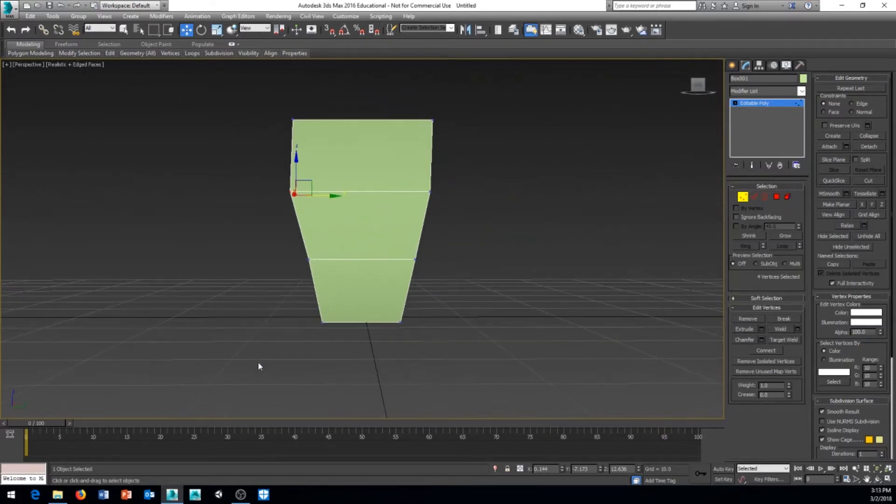
Step: Move the eight bottom vertices back along Y to about 0.5, and the four back upper-middle vertices inward to about Y 5.5
{"action": "left_click_drag", "start_coordinate": [472, 279], "coordinate": [473, 280]}
{"action": "middle_click_drag", "start_coordinate": [473, 280], "coordinate": [429, 315], "text": "alt"}
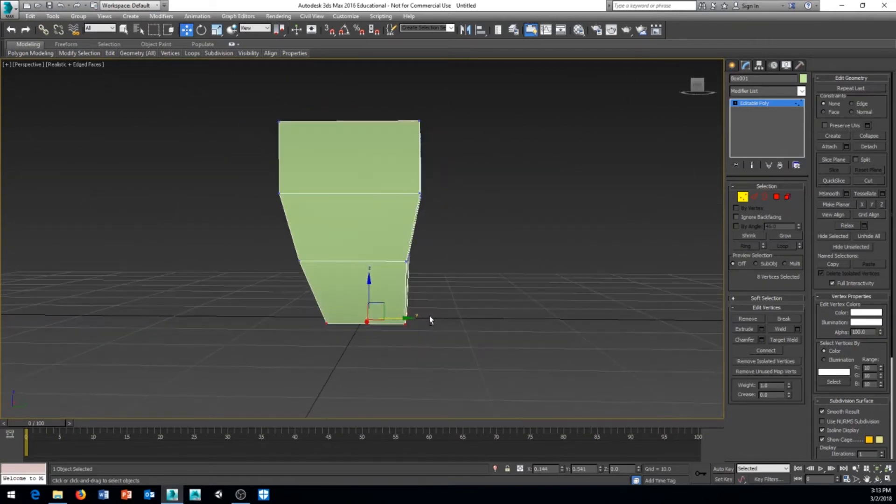
{"action": "middle_click_drag", "start_coordinate": [428, 250], "coordinate": [464, 346]}
{"action": "left_click_drag", "start_coordinate": [489, 251], "coordinate": [440, 314]}
{"action": "middle_click_drag", "start_coordinate": [439, 315], "coordinate": [473, 316], "text": "alt"}
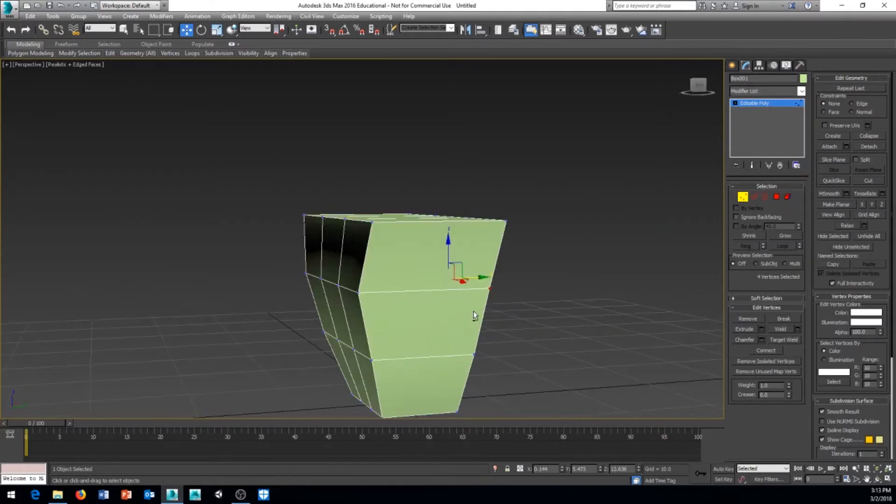
Step: Examine the reshaped box from the side, the front and underneath
{"action": "middle_click_drag", "start_coordinate": [568, 313], "coordinate": [539, 230], "text": "alt"}
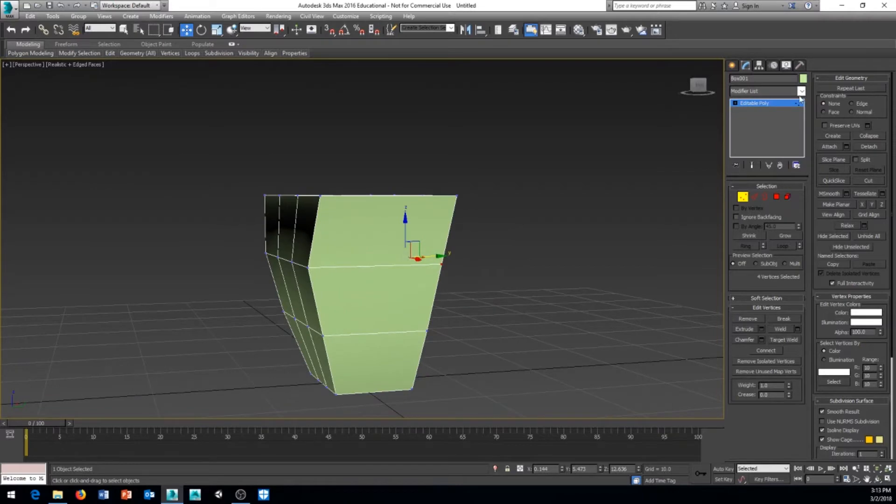
{"action": "middle_click_drag", "start_coordinate": [429, 264], "coordinate": [493, 279], "text": "alt"}
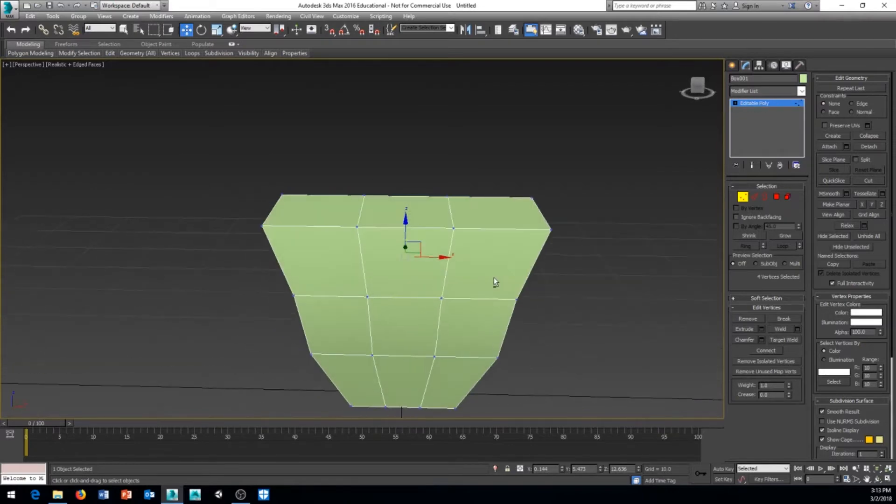
{"action": "mouse_move", "coordinate": [418, 265]}
{"action": "middle_mouse_down", "text": "alt"}
{"action": "mouse_move", "coordinate": [413, 253]}
{"action": "mouse_move", "coordinate": [406, 300]}
{"action": "mouse_move", "coordinate": [405, 255]}
{"action": "mouse_move", "coordinate": [417, 279]}
{"action": "middle_mouse_up", "text": "alt"}
{"action": "scroll", "coordinate": [411, 320], "scroll_direction": "up", "scroll_amount": 4}
{"action": "scroll", "coordinate": [411, 320], "scroll_direction": "down", "scroll_amount": 3}
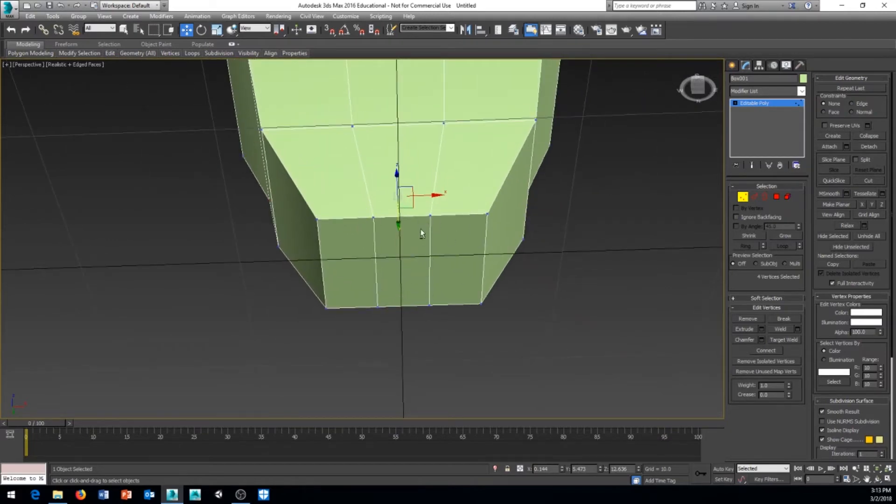
{"action": "middle_click_drag", "start_coordinate": [422, 233], "coordinate": [386, 269], "text": "alt"}
{"action": "middle_click_drag", "start_coordinate": [390, 309], "coordinate": [364, 280]}
{"action": "scroll", "coordinate": [405, 291], "scroll_direction": "down", "scroll_amount": 4}
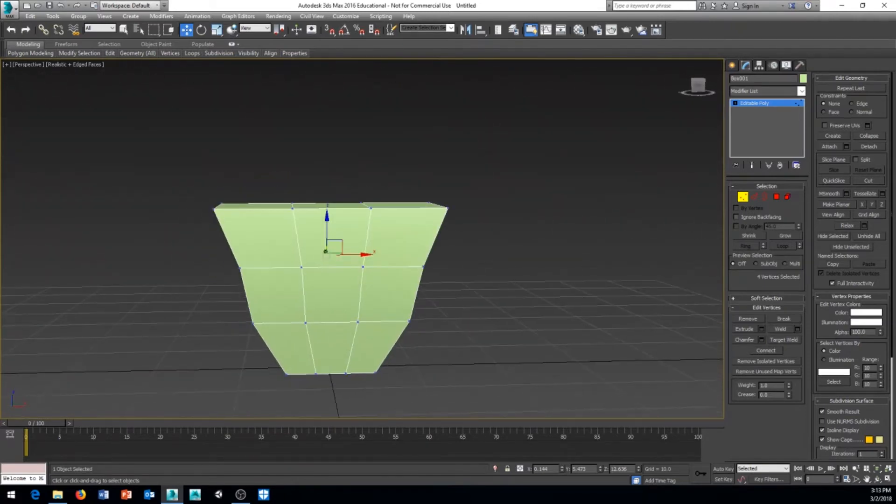
Step: Leave vertex editing and raise the whole object to about Z 29 above the grid
{"action": "left_click", "coordinate": [761, 106]}
{"action": "scroll", "coordinate": [536, 232], "scroll_direction": "down", "scroll_amount": 6}
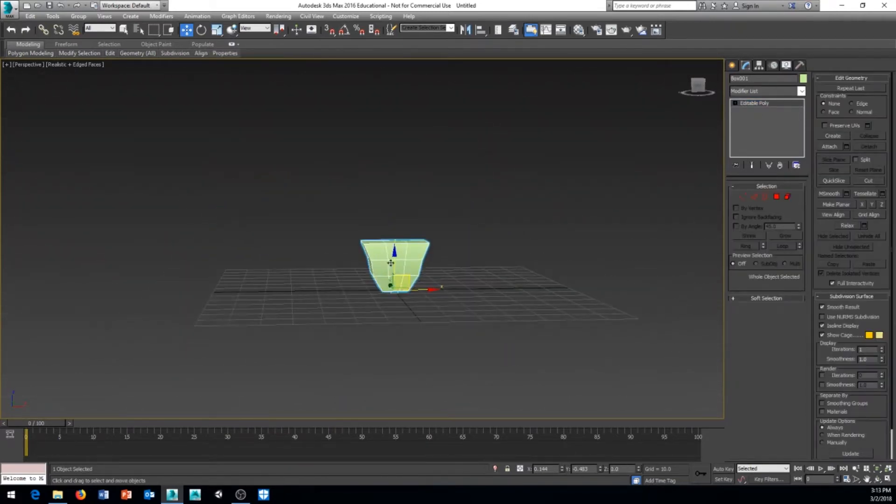
{"action": "left_click_drag", "start_coordinate": [391, 262], "coordinate": [393, 182]}
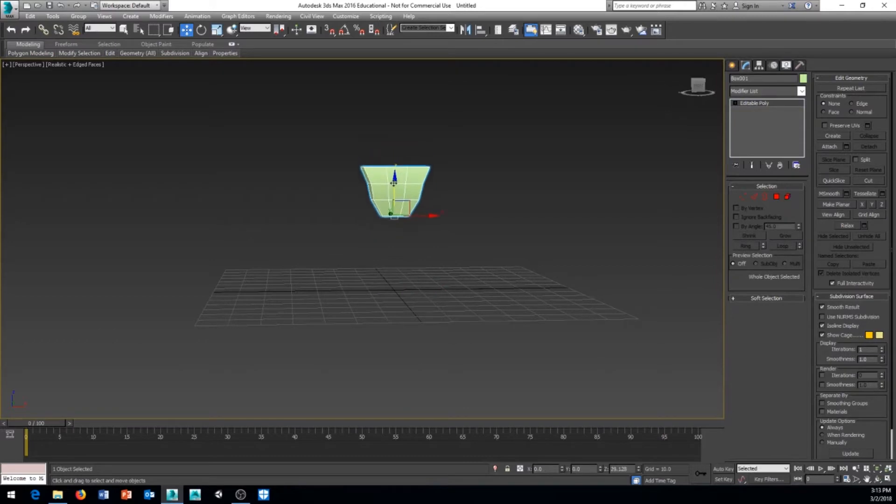
{"action": "middle_click_drag", "start_coordinate": [449, 215], "coordinate": [463, 228], "text": "alt"}
{"action": "scroll", "coordinate": [437, 262], "scroll_direction": "up", "scroll_amount": 4}
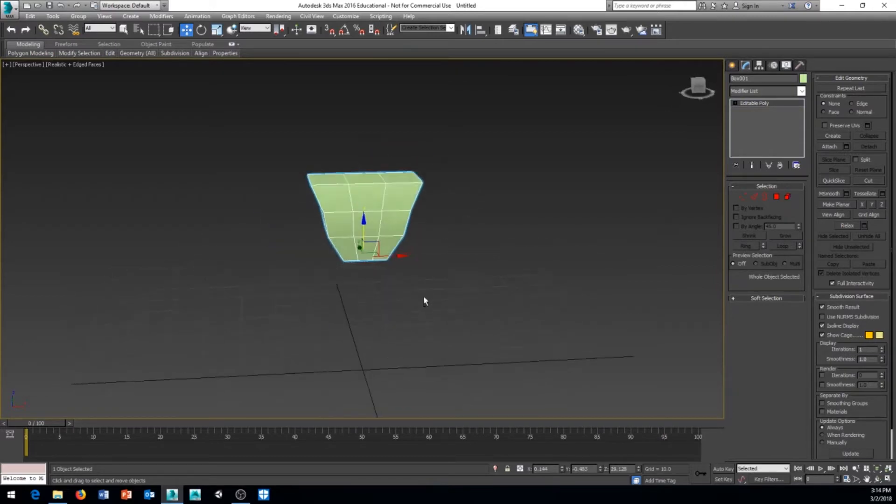
Step: Rename the reshaped box as chestplate
{"action": "middle_click_drag", "start_coordinate": [424, 301], "coordinate": [430, 268], "text": "alt"}
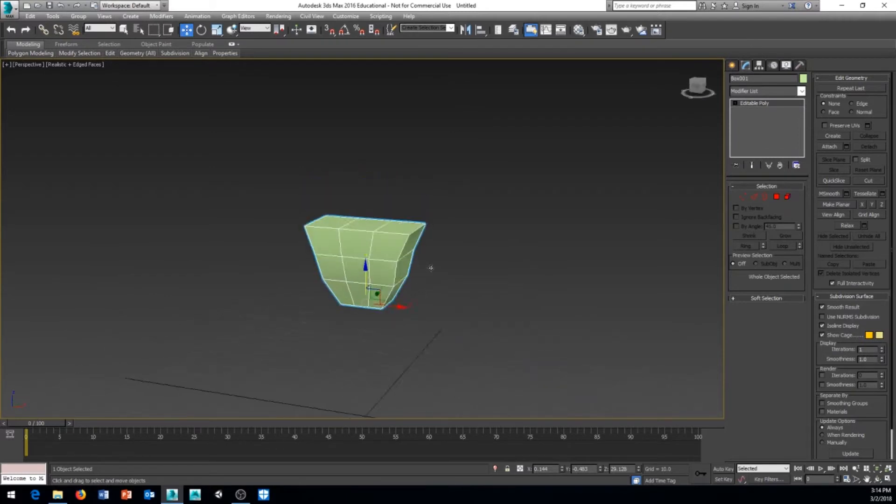
{"action": "left_click_drag", "start_coordinate": [431, 268], "coordinate": [458, 246], "text": "alt"}
{"action": "scroll", "coordinate": [469, 237], "scroll_direction": "down", "scroll_amount": 3}
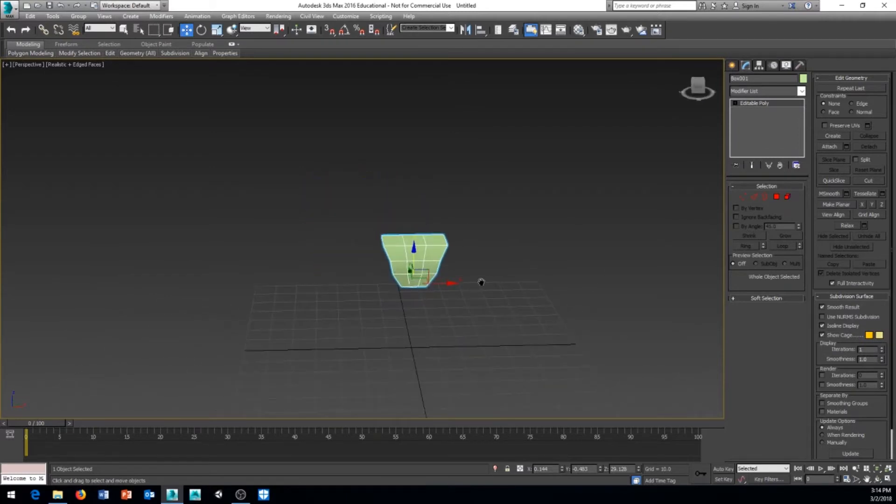
{"action": "middle_click_drag", "start_coordinate": [481, 282], "coordinate": [454, 294]}
{"action": "scroll", "coordinate": [454, 294], "scroll_direction": "up", "scroll_amount": 4}
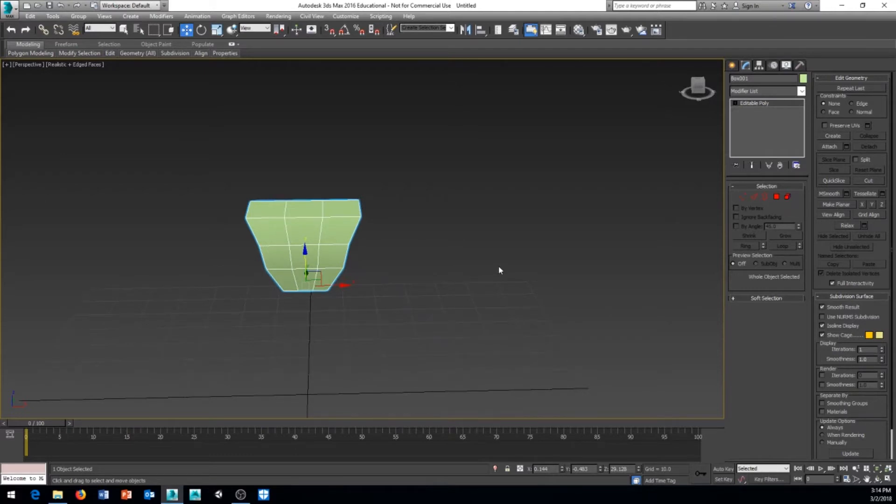
{"action": "left_click", "coordinate": [755, 78]}
{"action": "middle_click_drag", "start_coordinate": [365, 252], "coordinate": [409, 250]}
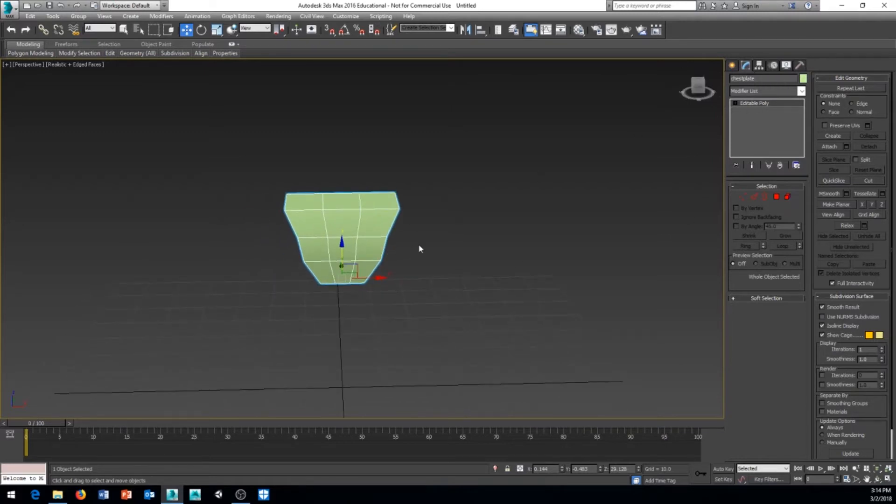
{"action": "mouse_move", "coordinate": [416, 277]}
{"action": "middle_mouse_down", "text": "alt"}
{"action": "mouse_move", "coordinate": [410, 285]}
{"action": "mouse_move", "coordinate": [396, 267]}
{"action": "mouse_move", "coordinate": [414, 301]}
{"action": "mouse_move", "coordinate": [420, 356]}
{"action": "mouse_move", "coordinate": [411, 287]}
{"action": "middle_mouse_up", "text": "alt"}
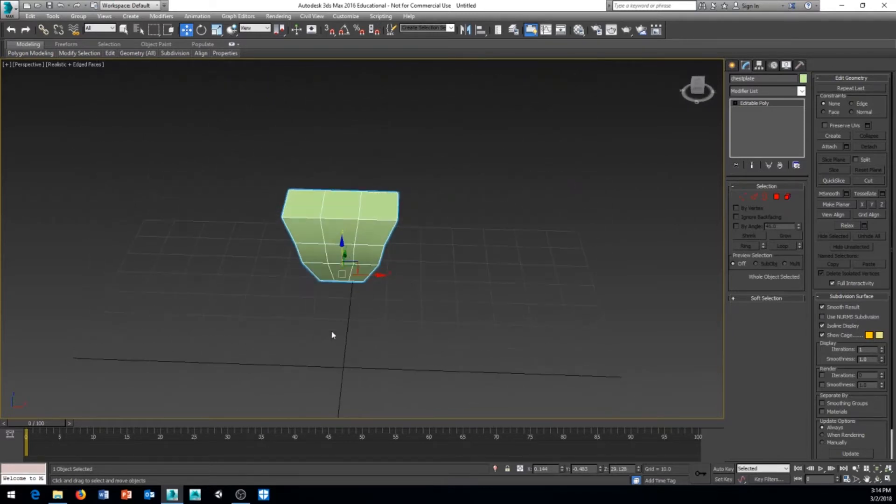
{"action": "middle_click_drag", "start_coordinate": [331, 335], "coordinate": [451, 305], "text": "alt"}
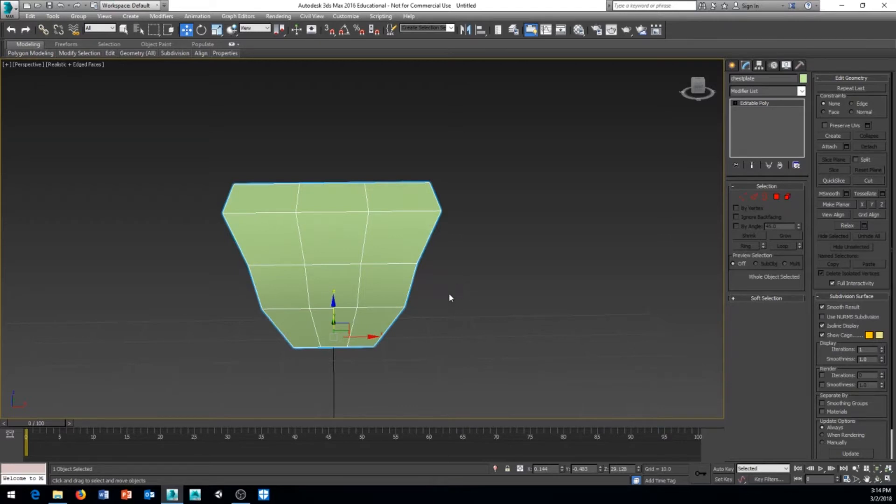
{"action": "scroll", "coordinate": [474, 275], "scroll_direction": "down", "scroll_amount": 3}
{"action": "middle_click_drag", "start_coordinate": [472, 295], "coordinate": [405, 301]}
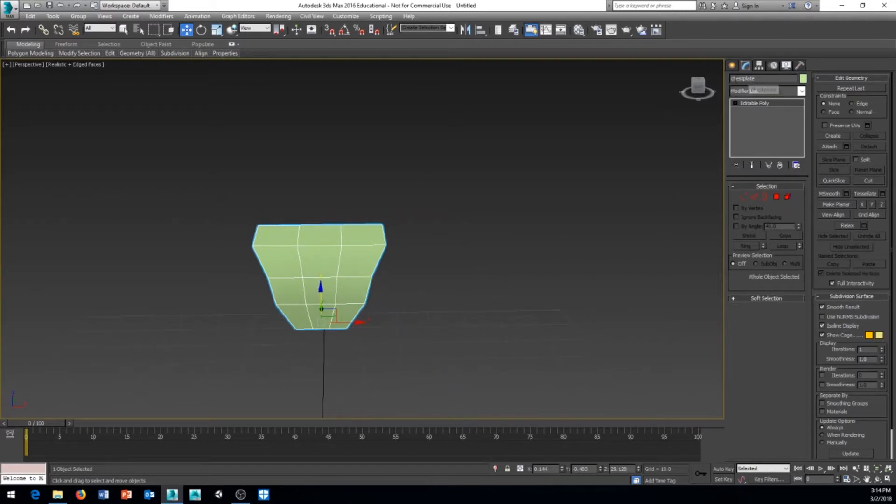
{"action": "middle_click_drag", "start_coordinate": [471, 249], "coordinate": [515, 207]}
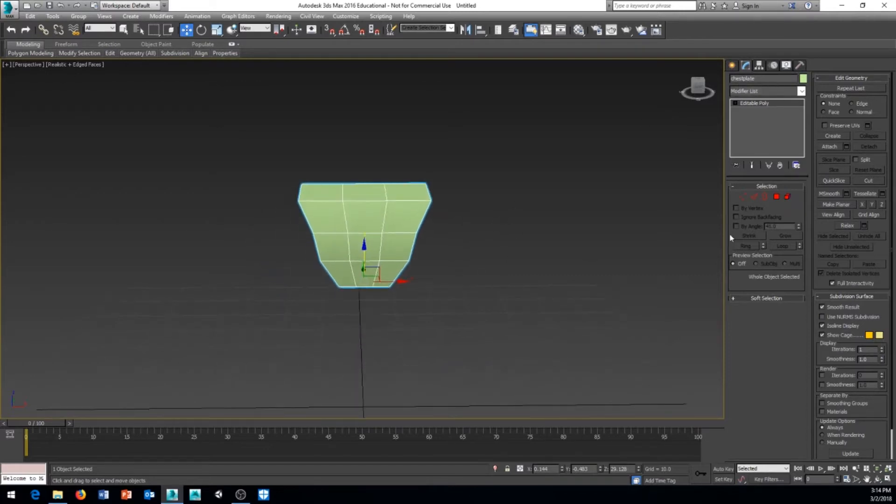
{"action": "middle_click_drag", "start_coordinate": [536, 253], "coordinate": [464, 223]}
Step: Create a small cylinder about 1.9 in radius and 6.5 high on the grid beside the chestplate
{"action": "left_click", "coordinate": [732, 66]}
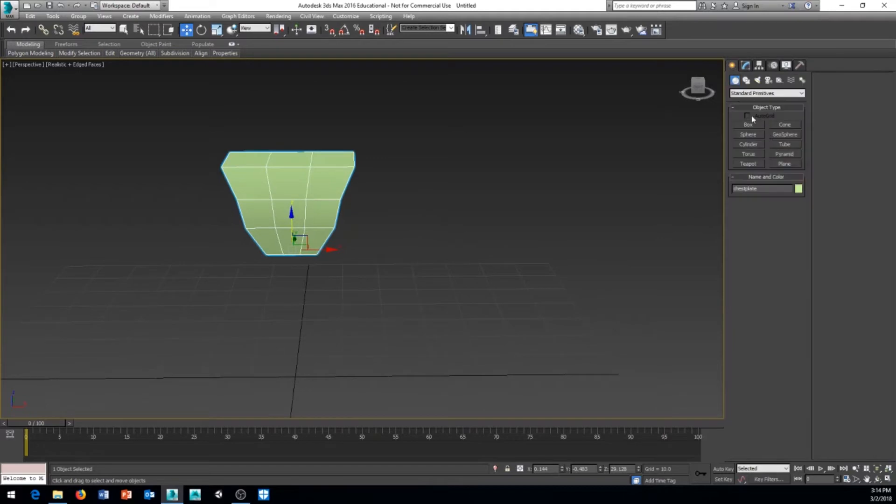
{"action": "left_click", "coordinate": [748, 145]}
{"action": "middle_click_drag", "start_coordinate": [421, 381], "coordinate": [430, 360]}
{"action": "left_click_drag", "start_coordinate": [418, 346], "coordinate": [427, 346]}
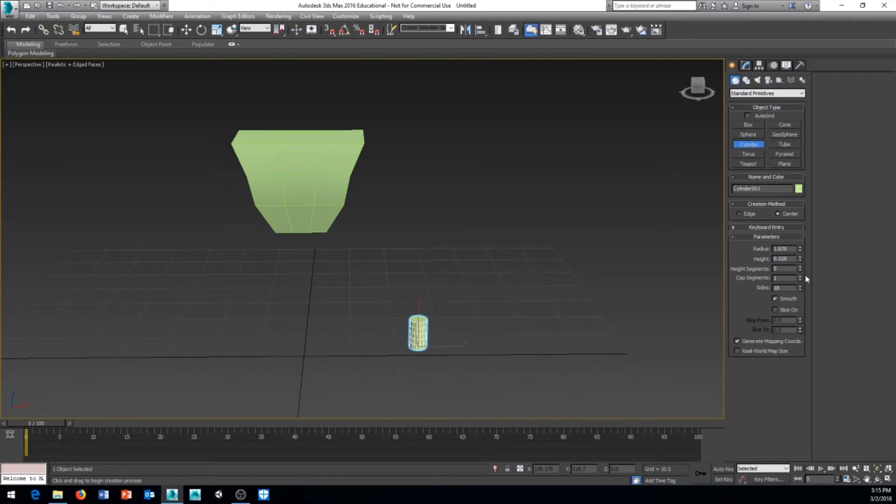
{"action": "right_click", "coordinate": [476, 313]}
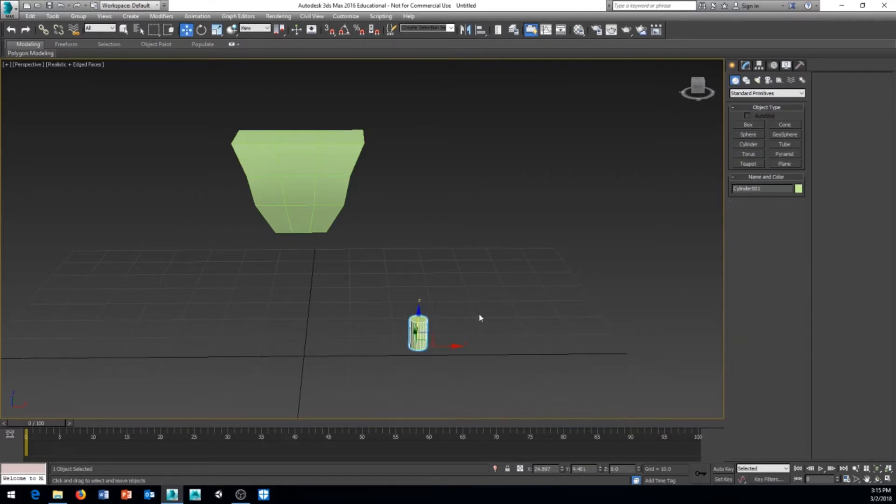
Step: Move the cylinder up and across onto the middle of the chestplate's top, at about X 0.2 and Z 47.1
{"action": "right_click", "coordinate": [477, 314]}
{"action": "left_click", "coordinate": [483, 323]}
{"action": "middle_click_drag", "start_coordinate": [480, 326], "coordinate": [418, 313], "text": "alt"}
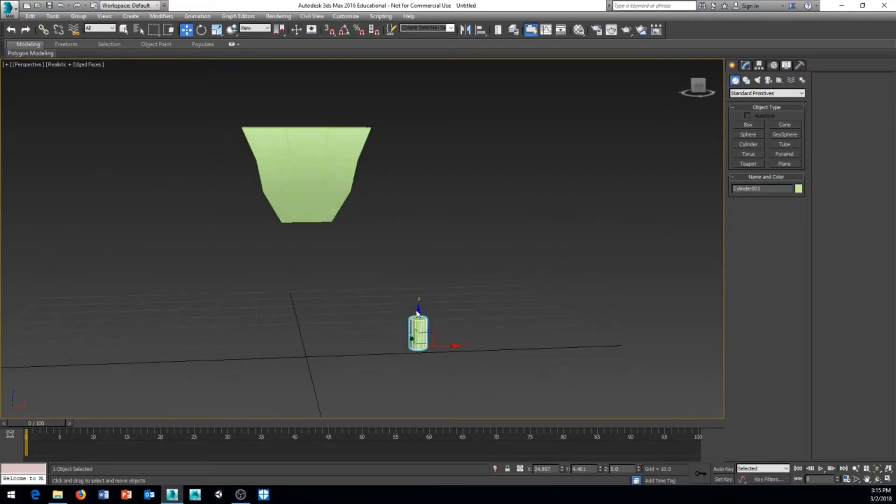
{"action": "left_click_drag", "start_coordinate": [418, 311], "coordinate": [405, 45]}
{"action": "middle_click_drag", "start_coordinate": [386, 60], "coordinate": [379, 205]}
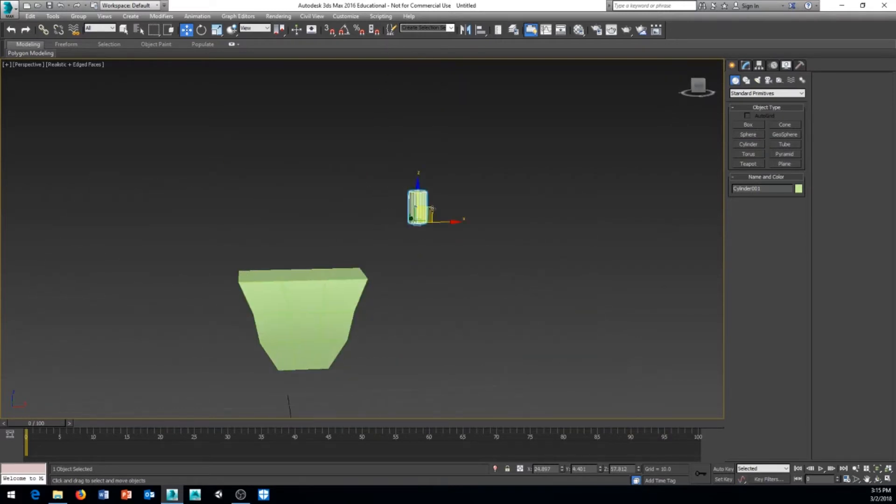
{"action": "left_click_drag", "start_coordinate": [427, 212], "coordinate": [321, 262]}
{"action": "left_click_drag", "start_coordinate": [317, 262], "coordinate": [314, 261]}
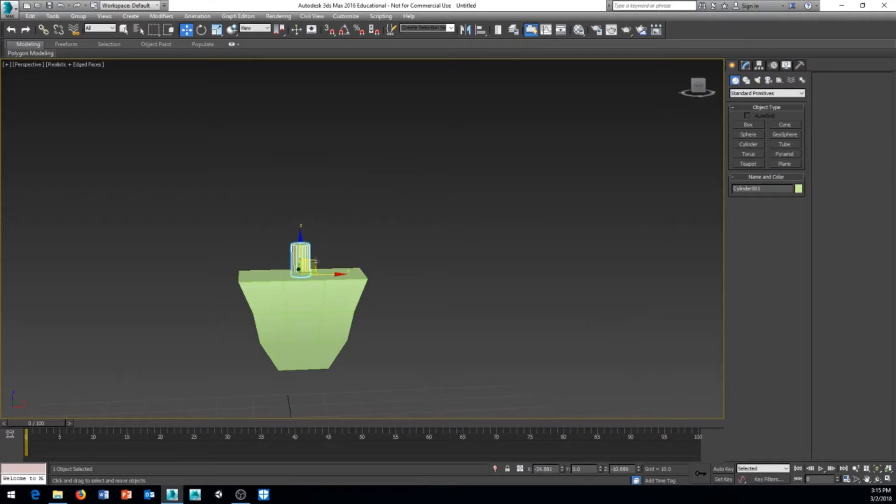
Step: Move the cylinder along Y to about -0.7 so it sits centred on the chestplate's depth
{"action": "middle_click_drag", "start_coordinate": [314, 261], "coordinate": [285, 278], "text": "alt"}
{"action": "scroll", "coordinate": [284, 278], "scroll_direction": "up", "scroll_amount": 3}
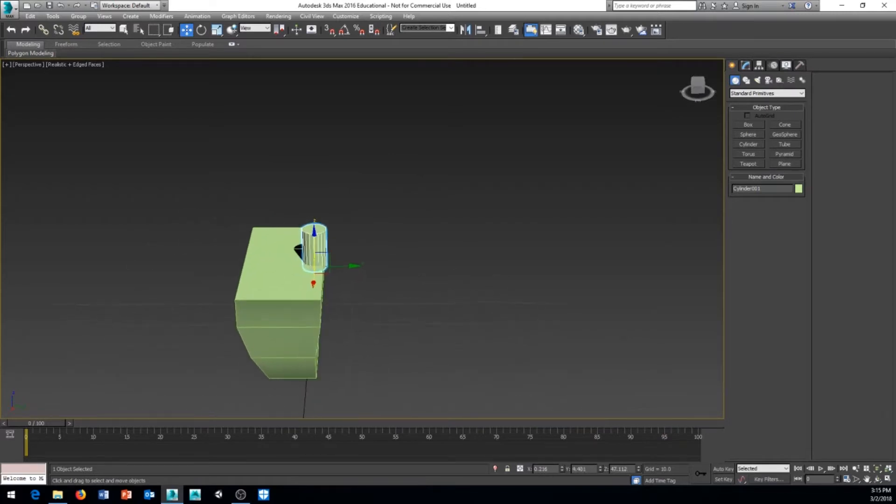
{"action": "left_click_drag", "start_coordinate": [353, 271], "coordinate": [320, 266]}
{"action": "middle_click_drag", "start_coordinate": [320, 266], "coordinate": [383, 218], "text": "alt"}
{"action": "scroll", "coordinate": [379, 238], "scroll_direction": "down", "scroll_amount": 1}
{"action": "scroll", "coordinate": [382, 254], "scroll_direction": "down", "scroll_amount": 2}
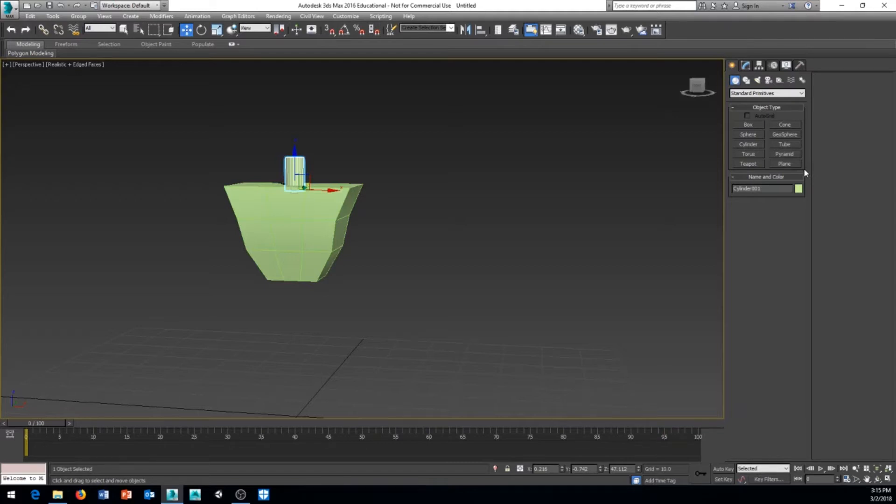
Step: Create a box about 8.6 long, 7.4 wide and 8.6 high on the grid beside the chestplate
{"action": "left_click", "coordinate": [748, 125]}
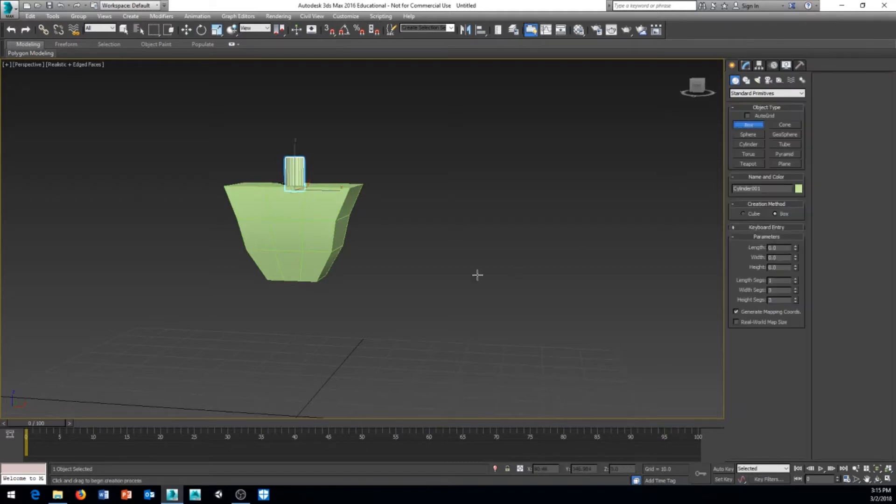
{"action": "middle_click_drag", "start_coordinate": [475, 274], "coordinate": [455, 337], "text": "alt"}
{"action": "left_click_drag", "start_coordinate": [449, 352], "coordinate": [480, 330]}
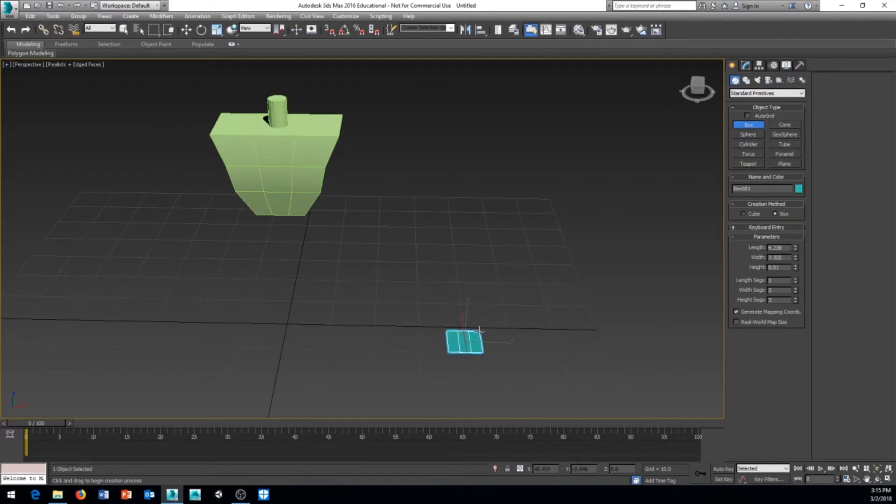
{"action": "left_click", "coordinate": [486, 292]}
{"action": "middle_click_drag", "start_coordinate": [486, 293], "coordinate": [386, 326], "text": "alt"}
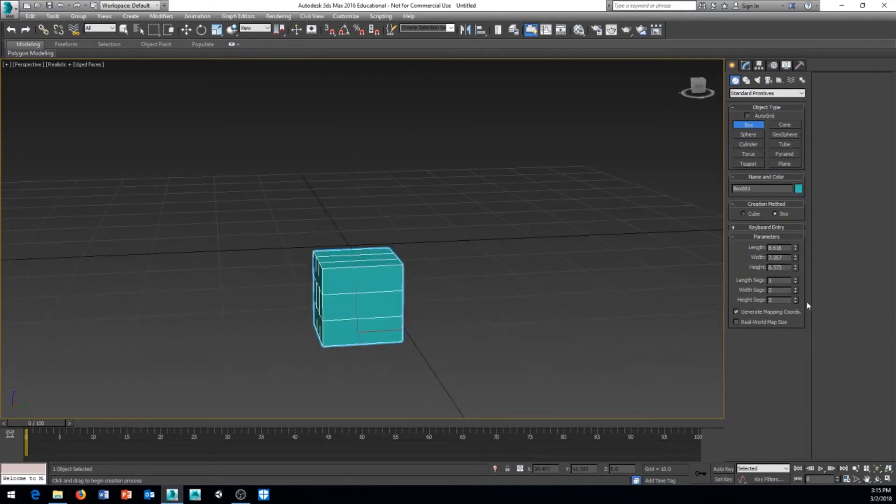
Step: Give the box 3 length segments and set its length, width and height to 9
{"action": "middle_click_drag", "start_coordinate": [528, 328], "coordinate": [543, 316]}
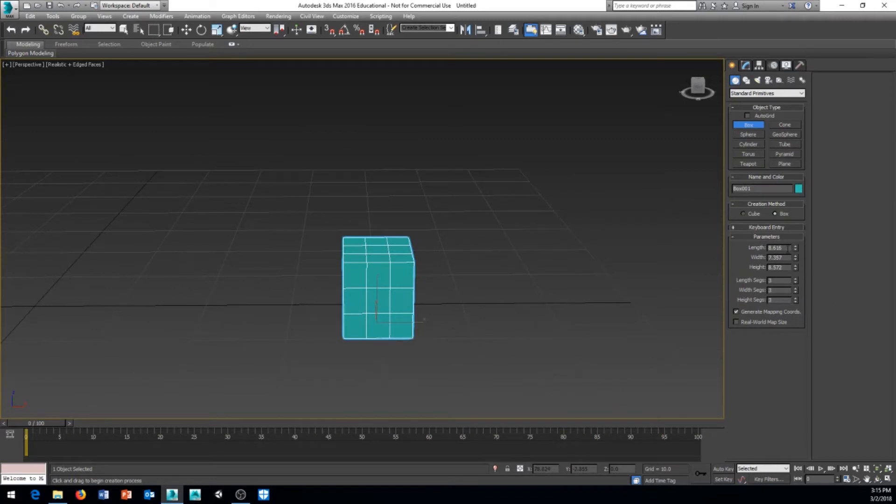
{"action": "key", "text": "Tab"}
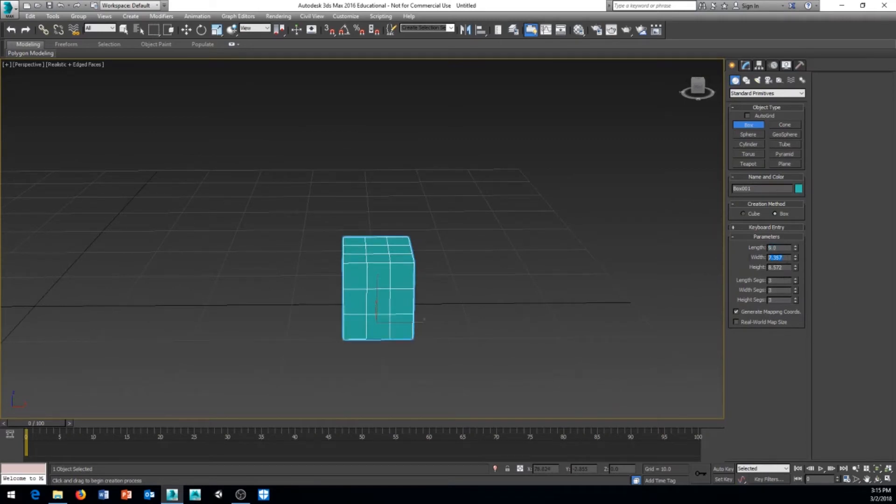
{"action": "key", "text": "Tab"}
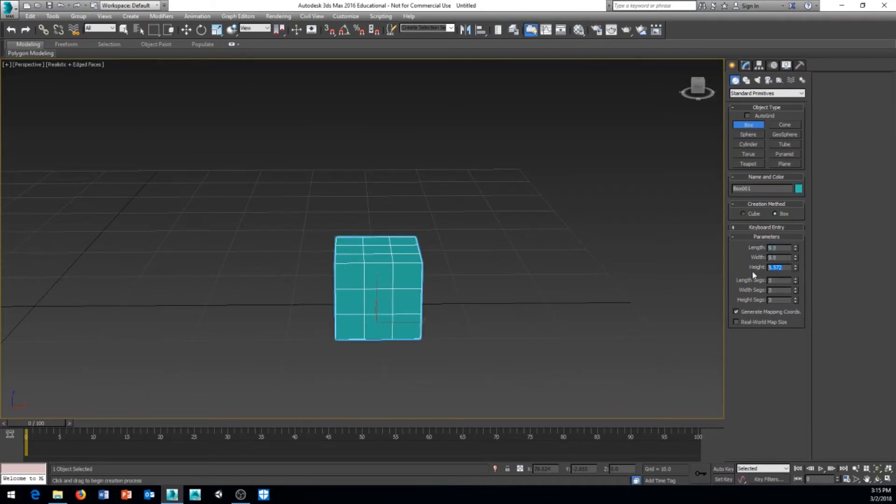
{"action": "middle_click_drag", "start_coordinate": [469, 326], "coordinate": [312, 298]}
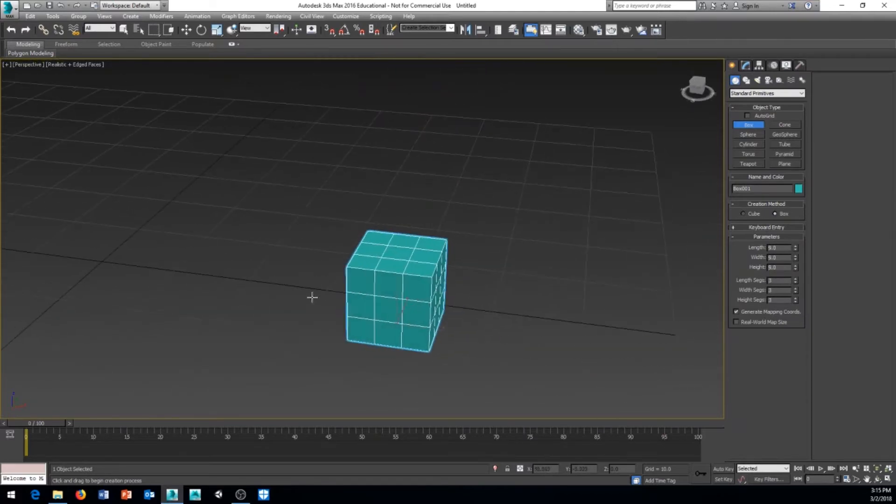
{"action": "middle_click_drag", "start_coordinate": [429, 304], "coordinate": [421, 309]}
{"action": "scroll", "coordinate": [416, 315], "scroll_direction": "up", "scroll_amount": 1}
Step: Convert the segmented box to an Editable Poly
{"action": "key", "text": "w"}
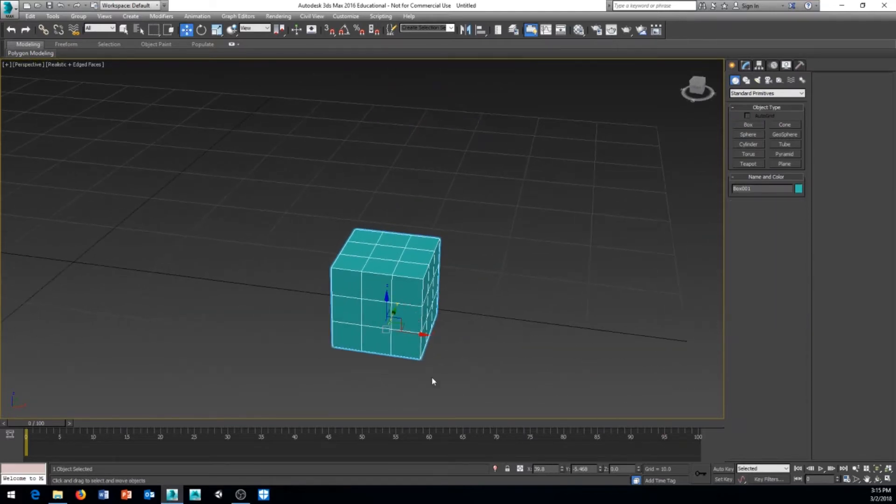
{"action": "right_click", "coordinate": [401, 319]}
{"action": "mouse_move", "coordinate": [420, 413]}
{"action": "left_click", "coordinate": [366, 419]}
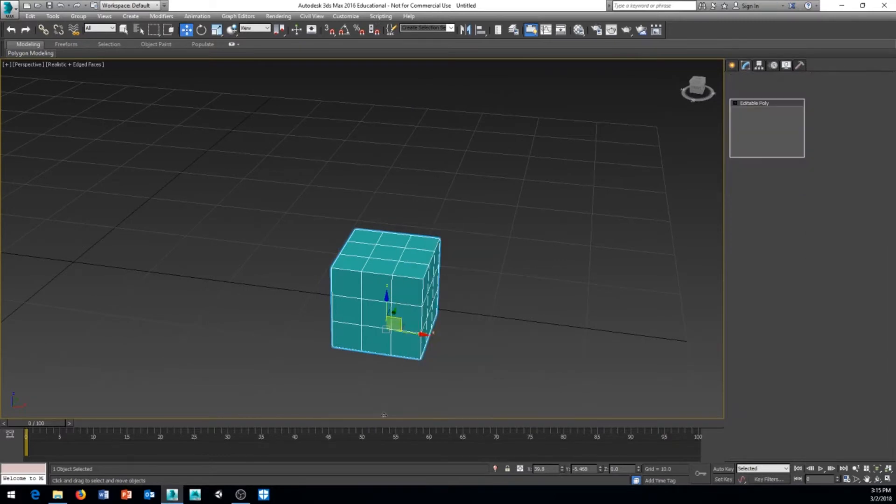
Step: Move the box onto the top of the neck cylinder, at about X 0.2, Y -1.6 and Z 52.7
{"action": "scroll", "coordinate": [396, 329], "scroll_direction": "down", "scroll_amount": 1}
{"action": "middle_click_drag", "start_coordinate": [395, 332], "coordinate": [516, 393], "text": "alt"}
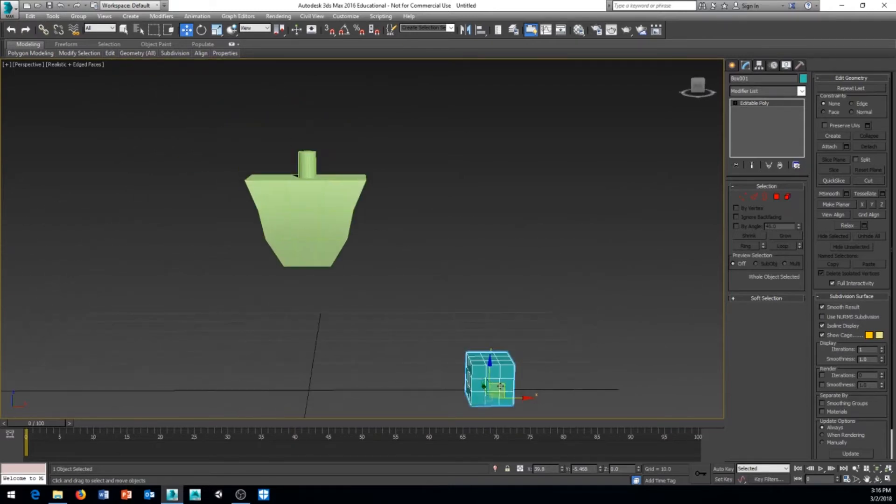
{"action": "left_click_drag", "start_coordinate": [500, 385], "coordinate": [317, 146]}
{"action": "middle_click_drag", "start_coordinate": [374, 196], "coordinate": [278, 254], "text": "alt"}
{"action": "scroll", "coordinate": [285, 247], "scroll_direction": "up", "scroll_amount": 5}
{"action": "middle_click_drag", "start_coordinate": [298, 216], "coordinate": [262, 233], "text": "alt"}
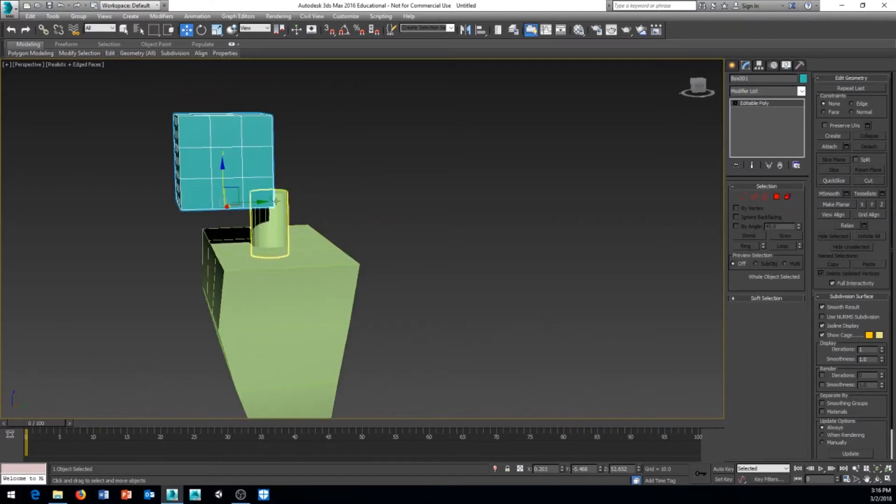
{"action": "left_click_drag", "start_coordinate": [260, 205], "coordinate": [295, 206]}
{"action": "scroll", "coordinate": [275, 243], "scroll_direction": "up", "scroll_amount": 3}
{"action": "middle_click_drag", "start_coordinate": [288, 278], "coordinate": [301, 369]}
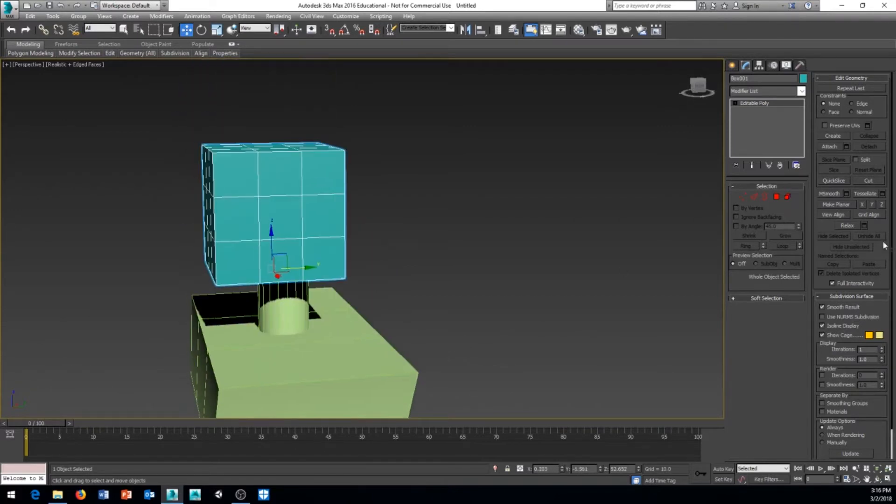
Step: Lower the vertices along the head box's upper front and upper back edges by about 1.3 in Z
{"action": "left_click", "coordinate": [741, 196]}
{"action": "middle_click_drag", "start_coordinate": [360, 194], "coordinate": [270, 190], "text": "alt"}
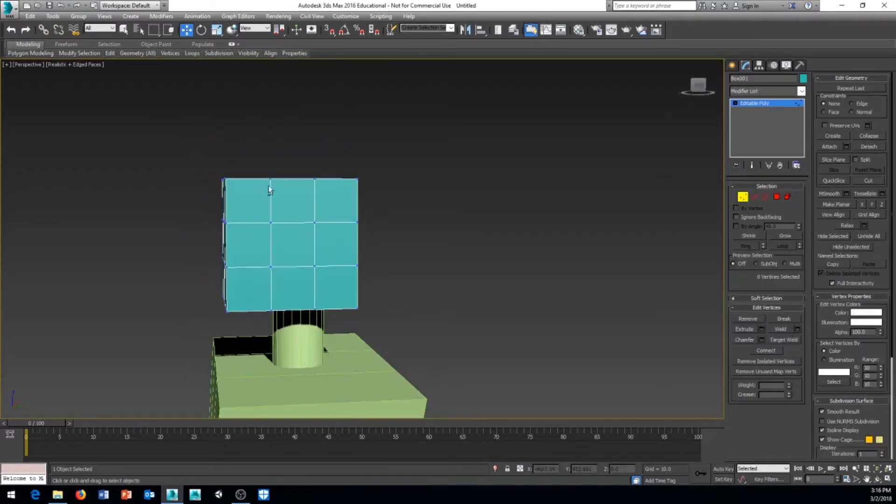
{"action": "left_click_drag", "start_coordinate": [230, 195], "coordinate": [230, 195]}
{"action": "middle_click_drag", "start_coordinate": [321, 210], "coordinate": [313, 210], "text": "alt"}
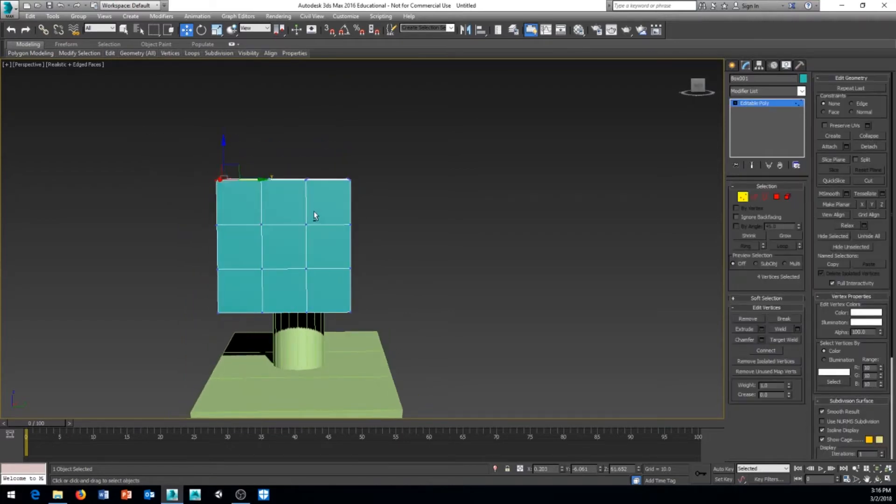
{"action": "left_click_drag", "start_coordinate": [384, 158], "coordinate": [347, 206]}
{"action": "left_click_drag", "start_coordinate": [287, 149], "coordinate": [288, 168]}
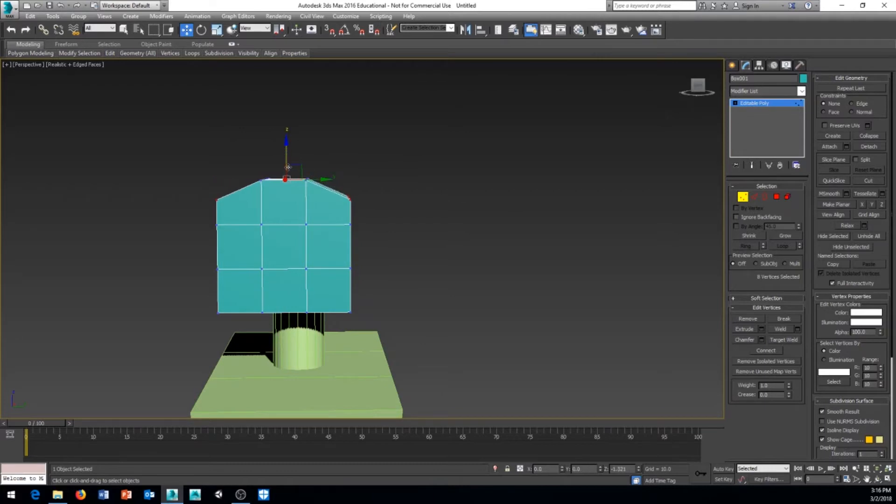
Step: Scale the selected upper front and back edge vertices inward along Y to round the top of the head
{"action": "right_click", "coordinate": [396, 187]}
{"action": "left_click", "coordinate": [405, 196]}
{"action": "right_click", "coordinate": [445, 183]}
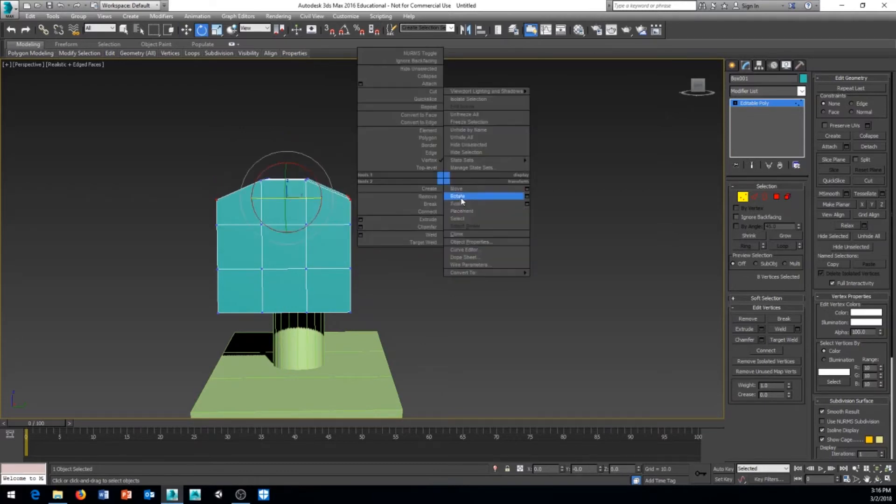
{"action": "left_click", "coordinate": [461, 206]}
{"action": "left_click_drag", "start_coordinate": [246, 198], "coordinate": [258, 199]}
Step: Raise the rear vertices of the head's lower middle row to about Z 56.9 and the rear bottom vertices to about Z 55.2
{"action": "middle_click_drag", "start_coordinate": [275, 225], "coordinate": [297, 181]}
{"action": "middle_click_drag", "start_coordinate": [322, 271], "coordinate": [324, 261], "text": "alt"}
{"action": "middle_click_drag", "start_coordinate": [416, 216], "coordinate": [418, 221], "text": "alt"}
{"action": "left_click_drag", "start_coordinate": [426, 190], "coordinate": [319, 235]}
{"action": "right_click", "coordinate": [426, 215]}
{"action": "left_click", "coordinate": [462, 229]}
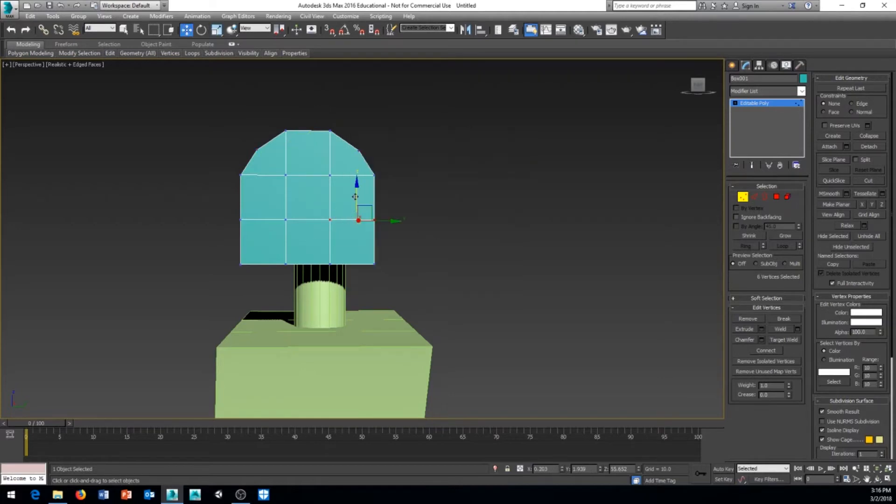
{"action": "left_click_drag", "start_coordinate": [356, 197], "coordinate": [357, 179]}
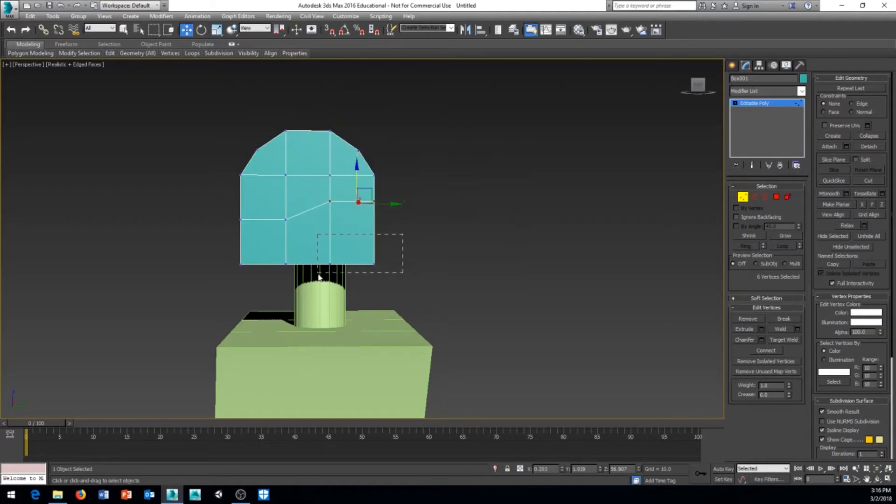
{"action": "left_click_drag", "start_coordinate": [319, 276], "coordinate": [318, 275]}
{"action": "left_click_drag", "start_coordinate": [348, 237], "coordinate": [352, 200]}
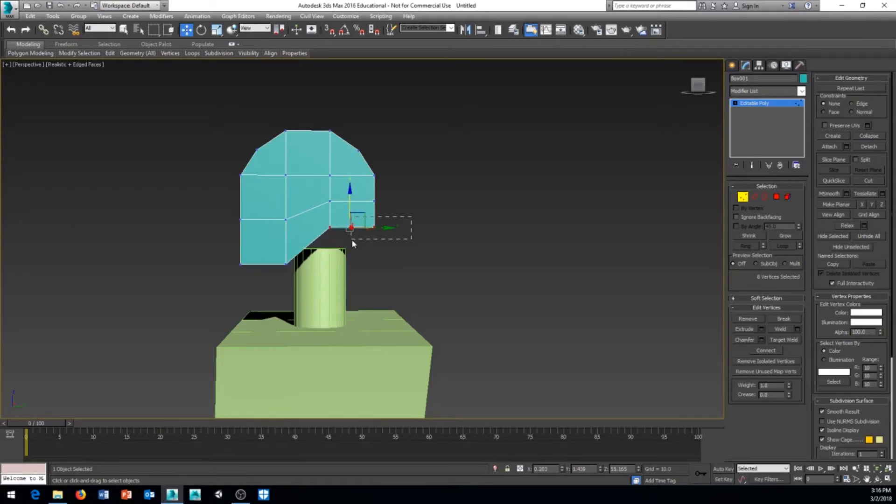
Step: Move the four vertices of the head's bottom rear edge forward along Y to about 1.9
{"action": "left_click_drag", "start_coordinate": [352, 240], "coordinate": [386, 229]}
{"action": "middle_click_drag", "start_coordinate": [313, 270], "coordinate": [321, 284]}
{"action": "middle_click_drag", "start_coordinate": [369, 220], "coordinate": [356, 219], "text": "alt"}
Step: Raise the four bottom vertices of the jaw just in front of the neck by about 0.7 in Z
{"action": "middle_click_drag", "start_coordinate": [282, 266], "coordinate": [290, 267]}
{"action": "scroll", "coordinate": [295, 308], "scroll_direction": "up", "scroll_amount": 3}
{"action": "scroll", "coordinate": [290, 299], "scroll_direction": "up", "scroll_amount": 1}
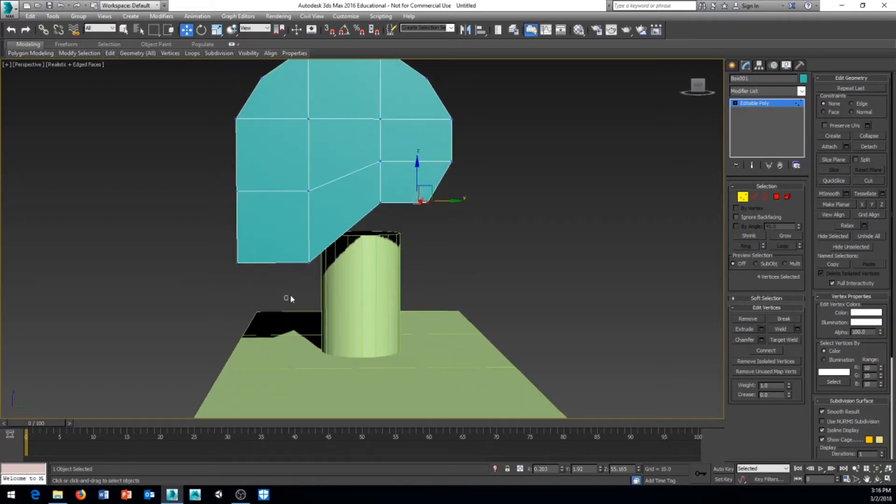
{"action": "left_click_drag", "start_coordinate": [328, 250], "coordinate": [328, 250]}
{"action": "middle_click_drag", "start_coordinate": [301, 300], "coordinate": [298, 279], "text": "alt"}
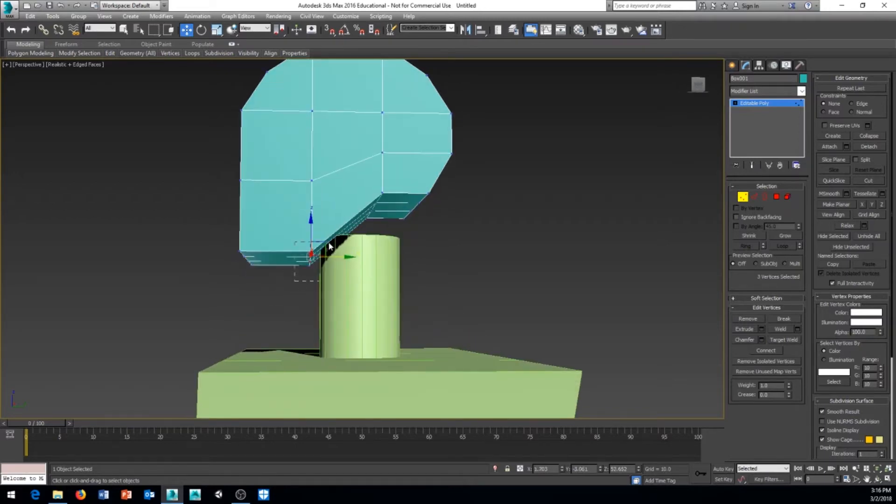
{"action": "left_click_drag", "start_coordinate": [329, 242], "coordinate": [314, 222]}
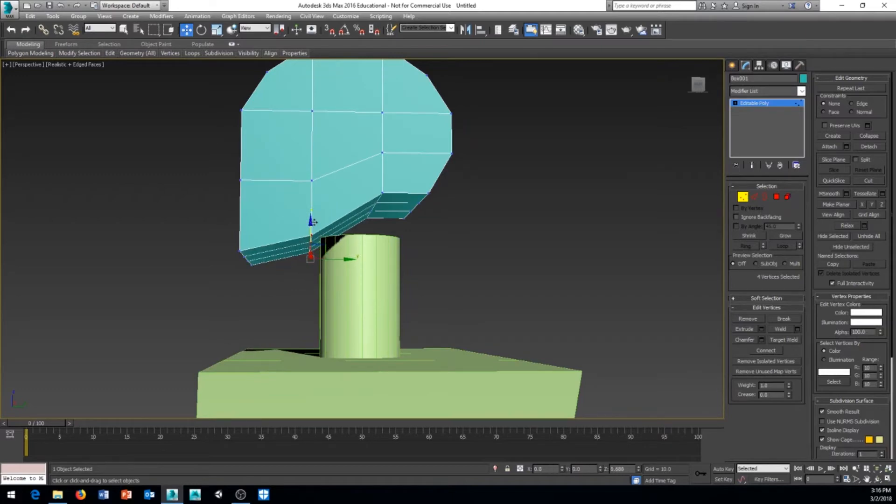
Step: Move the four front vertices of the lower middle row outward along Y to about -6.8
{"action": "middle_click_drag", "start_coordinate": [314, 222], "coordinate": [312, 242], "text": "alt"}
{"action": "middle_click_drag", "start_coordinate": [242, 229], "coordinate": [265, 268]}
{"action": "middle_click_drag", "start_coordinate": [265, 269], "coordinate": [233, 243], "text": "alt"}
{"action": "left_click_drag", "start_coordinate": [233, 223], "coordinate": [284, 268]}
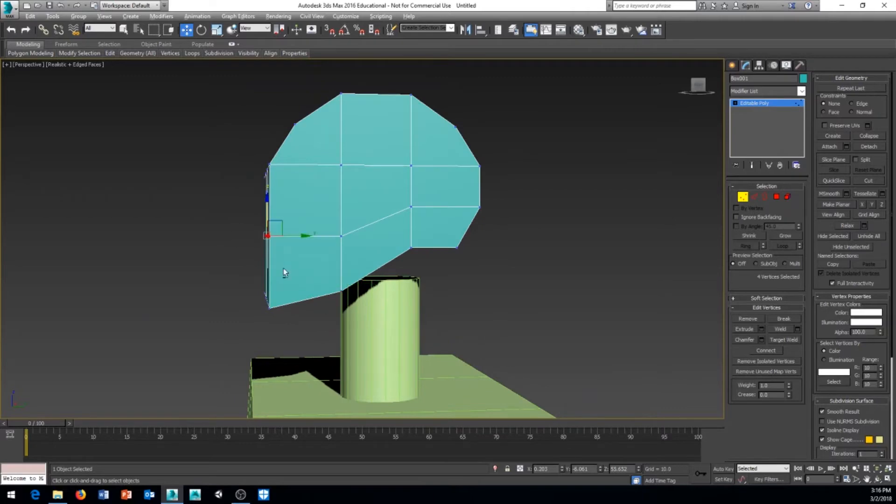
{"action": "middle_click_drag", "start_coordinate": [284, 268], "coordinate": [294, 259], "text": "alt"}
{"action": "left_click_drag", "start_coordinate": [294, 236], "coordinate": [278, 239]}
{"action": "middle_click_drag", "start_coordinate": [299, 214], "coordinate": [284, 226]}
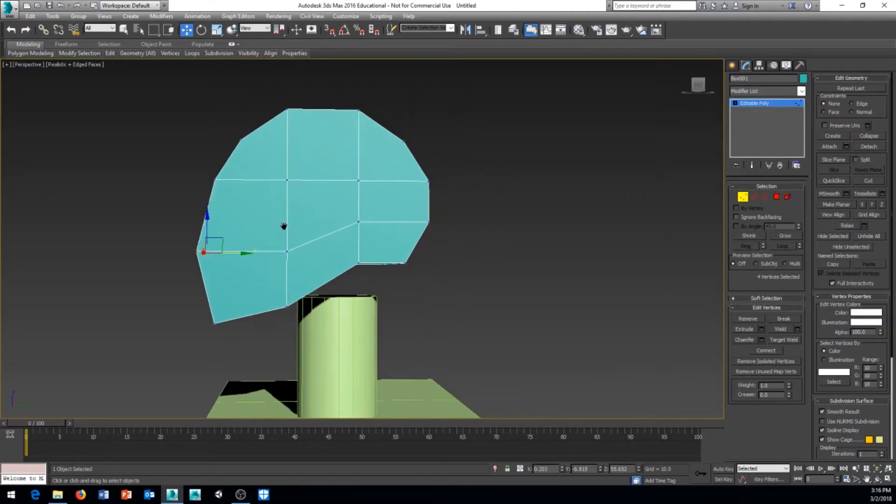
Step: Leave vertex editing and lower the whole head onto the neck to about Z 50.7
{"action": "left_click", "coordinate": [767, 103]}
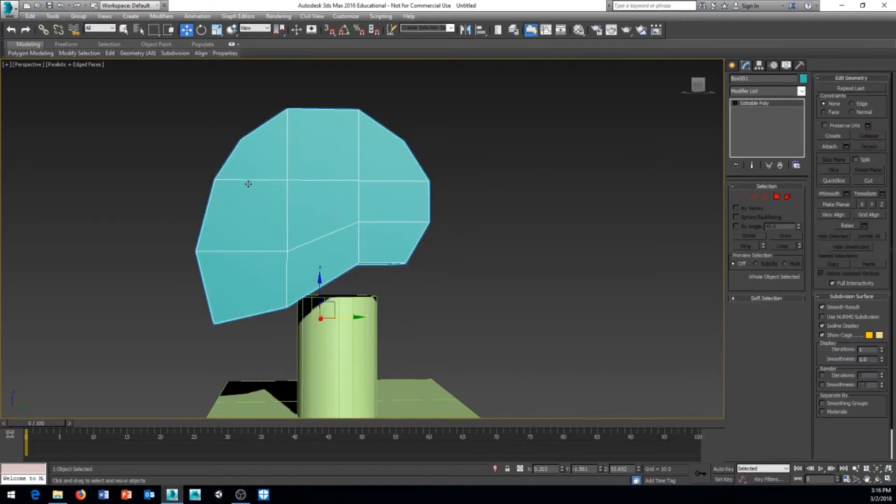
{"action": "left_click_drag", "start_coordinate": [320, 281], "coordinate": [319, 325]}
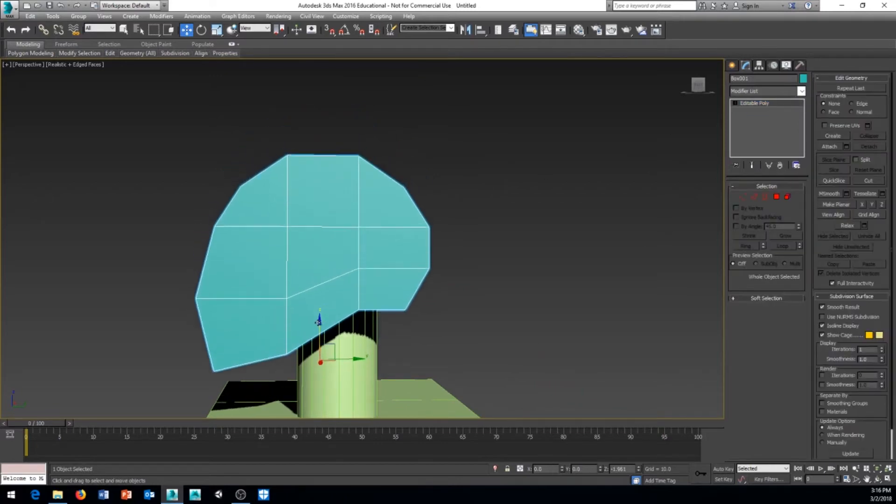
{"action": "middle_click_drag", "start_coordinate": [323, 347], "coordinate": [351, 241]}
Step: Select the 16 vertices on the head's positive X side and scale them to about 70% in Z
{"action": "scroll", "coordinate": [351, 242], "scroll_direction": "down", "scroll_amount": 5}
{"action": "middle_click_drag", "start_coordinate": [374, 289], "coordinate": [306, 264], "text": "alt"}
{"action": "scroll", "coordinate": [388, 275], "scroll_direction": "up", "scroll_amount": 4}
{"action": "mouse_move", "coordinate": [387, 276]}
{"action": "middle_mouse_down", "text": "alt"}
{"action": "mouse_move", "coordinate": [367, 276]}
{"action": "mouse_move", "coordinate": [375, 274]}
{"action": "middle_mouse_up", "text": "alt"}
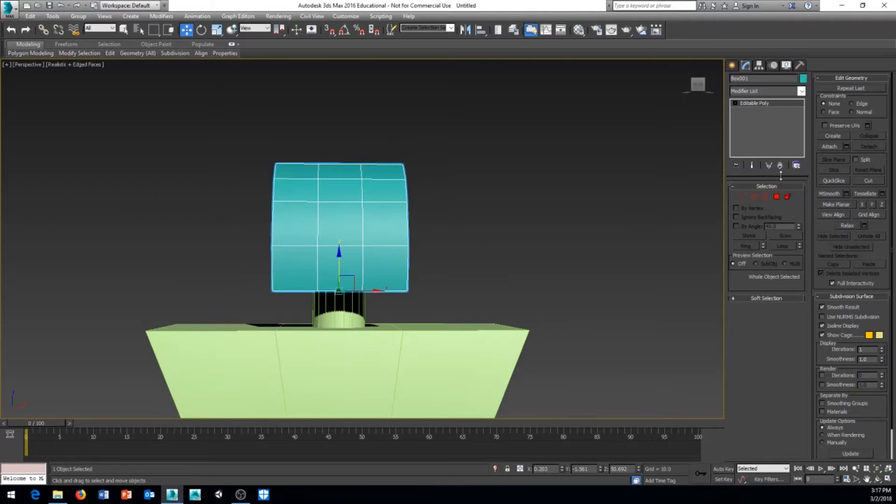
{"action": "left_click", "coordinate": [743, 196]}
{"action": "middle_click_drag", "start_coordinate": [400, 192], "coordinate": [399, 178], "text": "alt"}
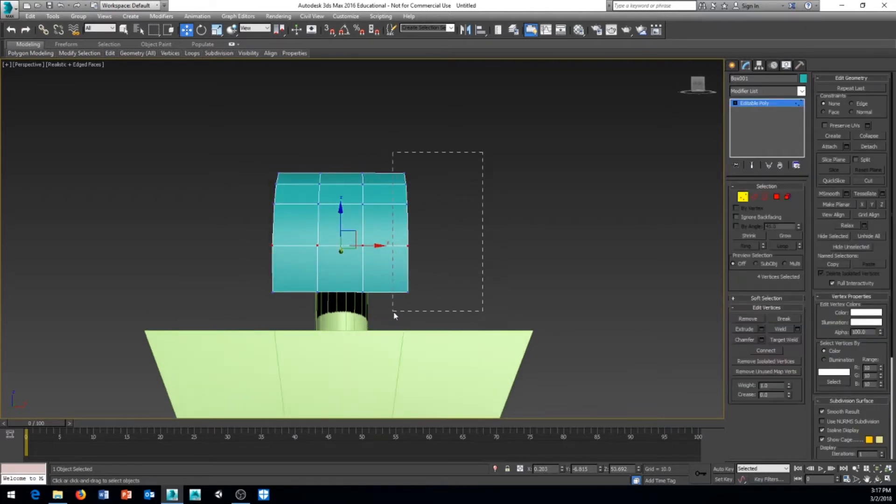
{"action": "left_click_drag", "start_coordinate": [394, 316], "coordinate": [393, 313]}
{"action": "middle_click_drag", "start_coordinate": [394, 312], "coordinate": [474, 268], "text": "alt"}
{"action": "right_click", "coordinate": [454, 243]}
{"action": "left_click", "coordinate": [466, 269]}
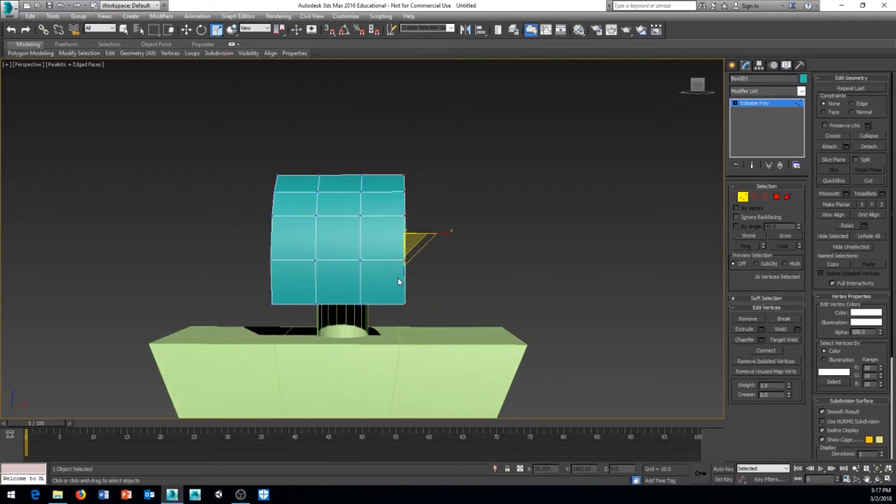
{"action": "left_click_drag", "start_coordinate": [407, 233], "coordinate": [408, 262]}
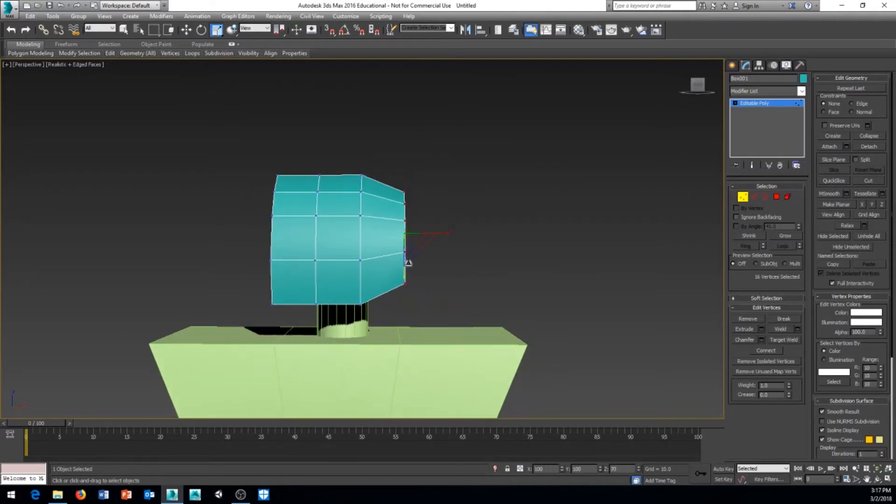
Step: Move the scaled side's vertices inward along X to about 3.8
{"action": "right_click", "coordinate": [495, 255]}
{"action": "left_click", "coordinate": [500, 258]}
{"action": "left_click_drag", "start_coordinate": [437, 234], "coordinate": [419, 233]}
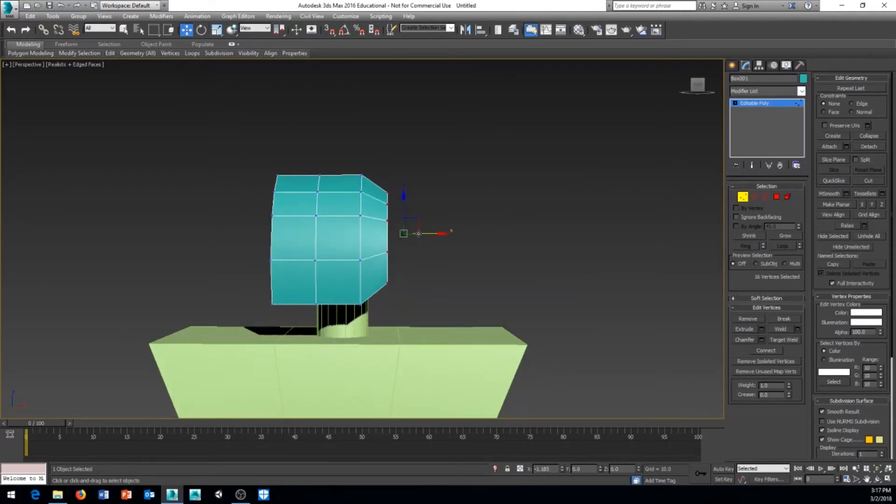
{"action": "middle_click_drag", "start_coordinate": [418, 233], "coordinate": [443, 247], "text": "alt"}
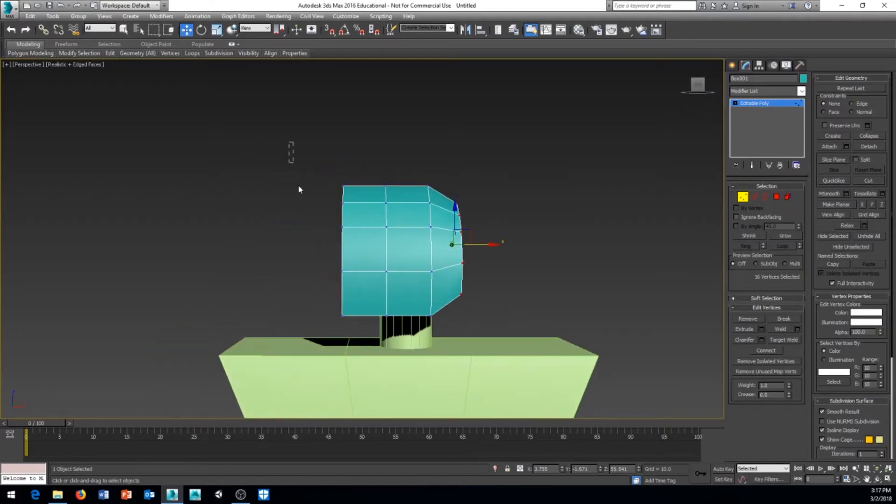
Step: Select the 16 vertices on the head's opposite, negative X side and scale them down in Z
{"action": "left_click_drag", "start_coordinate": [354, 330], "coordinate": [356, 332]}
{"action": "right_click", "coordinate": [346, 283]}
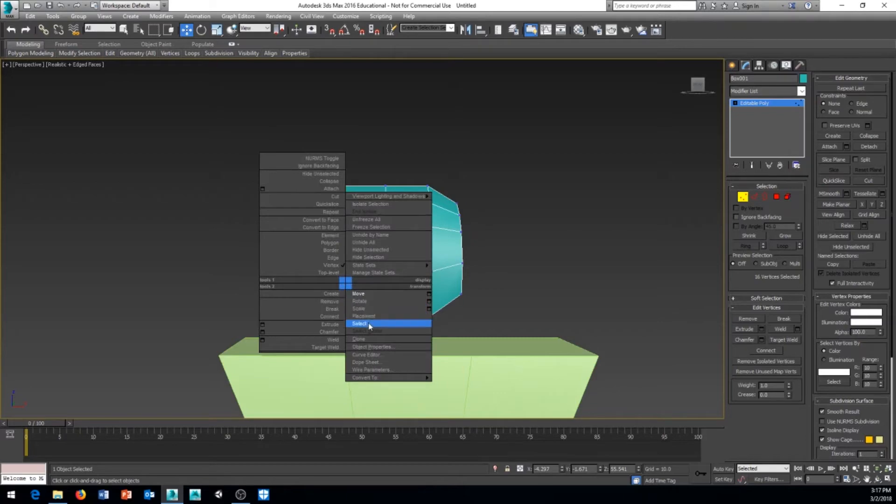
{"action": "left_click", "coordinate": [368, 309]}
{"action": "middle_click_drag", "start_coordinate": [319, 274], "coordinate": [335, 277], "text": "alt"}
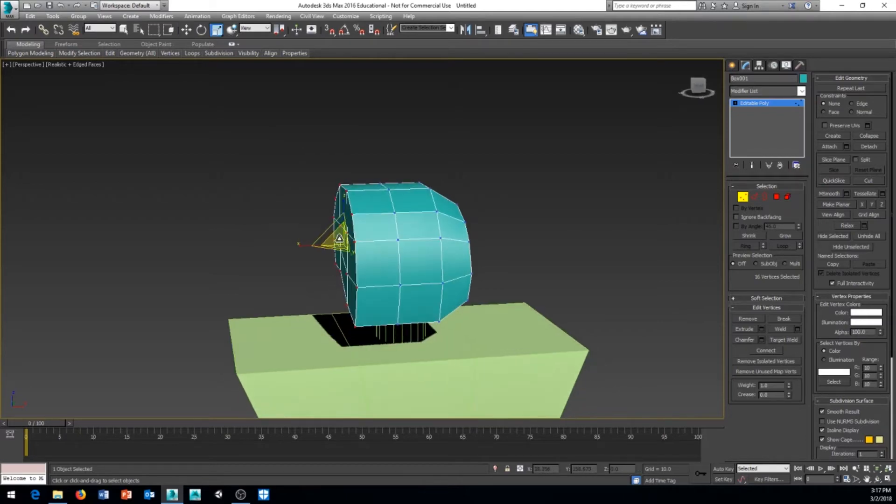
{"action": "middle_click_drag", "start_coordinate": [339, 239], "coordinate": [332, 245], "text": "alt"}
{"action": "right_click", "coordinate": [359, 225]}
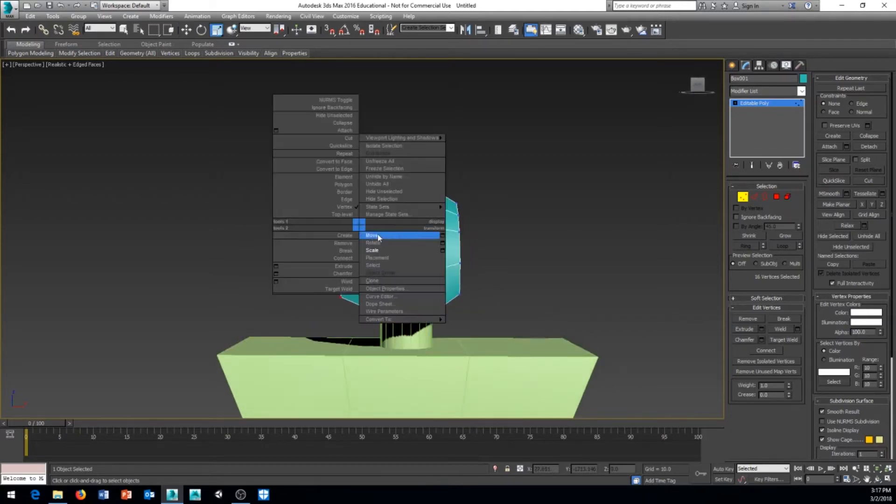
Step: Move the scaled vertices on the head's negative X side inward along X to about -3.7
{"action": "left_click", "coordinate": [378, 237]}
{"action": "left_click_drag", "start_coordinate": [370, 245], "coordinate": [378, 246]}
{"action": "middle_click_drag", "start_coordinate": [417, 262], "coordinate": [495, 251], "text": "alt"}
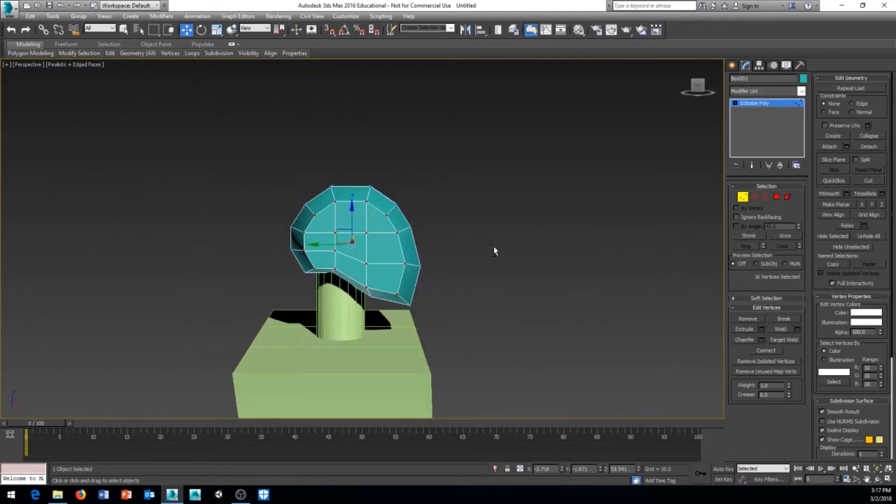
Step: Select three vertices along each side of the face, six in total, and scale them closer together along X
{"action": "left_click", "coordinate": [450, 224]}
{"action": "middle_click_drag", "start_coordinate": [450, 224], "coordinate": [339, 251], "text": "alt"}
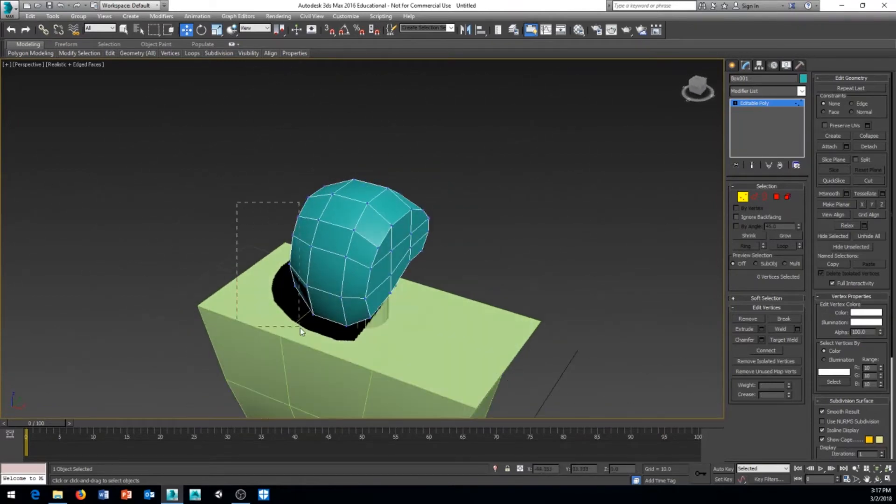
{"action": "left_click_drag", "start_coordinate": [296, 325], "coordinate": [296, 326]}
{"action": "middle_click_drag", "start_coordinate": [297, 325], "coordinate": [358, 282], "text": "alt"}
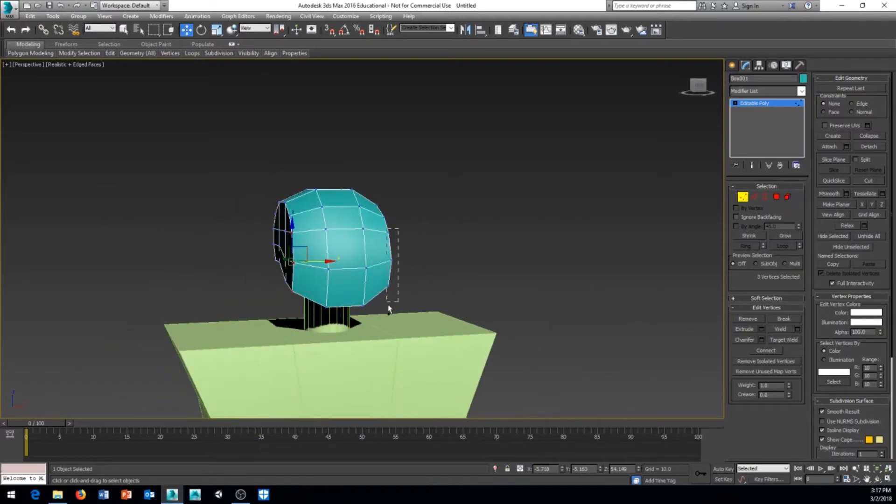
{"action": "left_click_drag", "start_coordinate": [389, 308], "coordinate": [389, 308], "text": "ctrl"}
{"action": "middle_click_drag", "start_coordinate": [389, 309], "coordinate": [342, 300], "text": "alt"}
{"action": "right_click", "coordinate": [445, 249]}
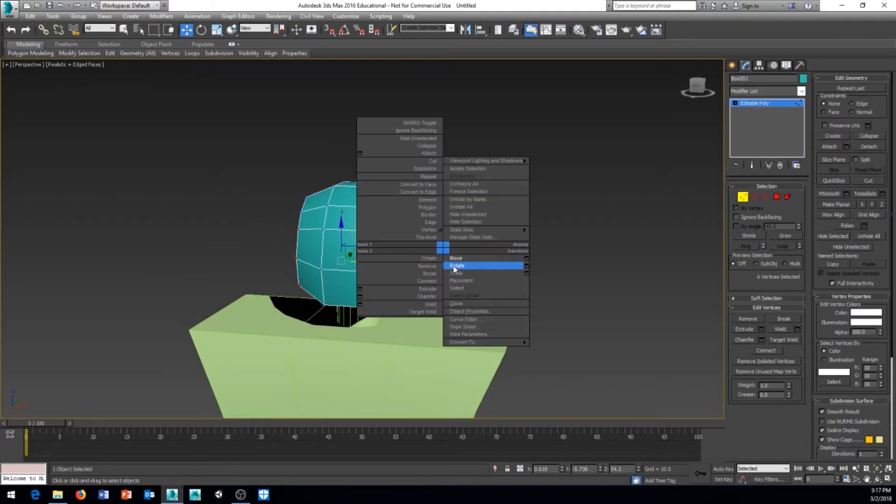
{"action": "left_click", "coordinate": [455, 267]}
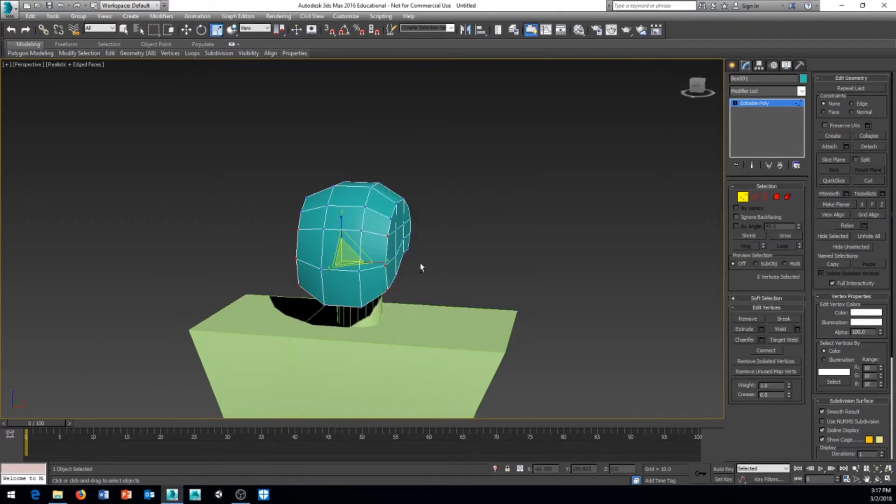
{"action": "middle_click_drag", "start_coordinate": [420, 267], "coordinate": [425, 267], "text": "alt"}
{"action": "left_click_drag", "start_coordinate": [382, 263], "coordinate": [371, 263]}
{"action": "mouse_move", "coordinate": [371, 263]}
{"action": "middle_mouse_down", "text": "alt"}
{"action": "mouse_move", "coordinate": [441, 258]}
{"action": "mouse_move", "coordinate": [310, 254]}
{"action": "mouse_move", "coordinate": [320, 250]}
{"action": "mouse_move", "coordinate": [367, 299]}
{"action": "mouse_move", "coordinate": [364, 274]}
{"action": "middle_mouse_up", "text": "alt"}
Step: Examine the head's shape and the creases beside the face from several angles
{"action": "scroll", "coordinate": [360, 303], "scroll_direction": "down", "scroll_amount": 4}
{"action": "middle_click_drag", "start_coordinate": [332, 334], "coordinate": [347, 285]}
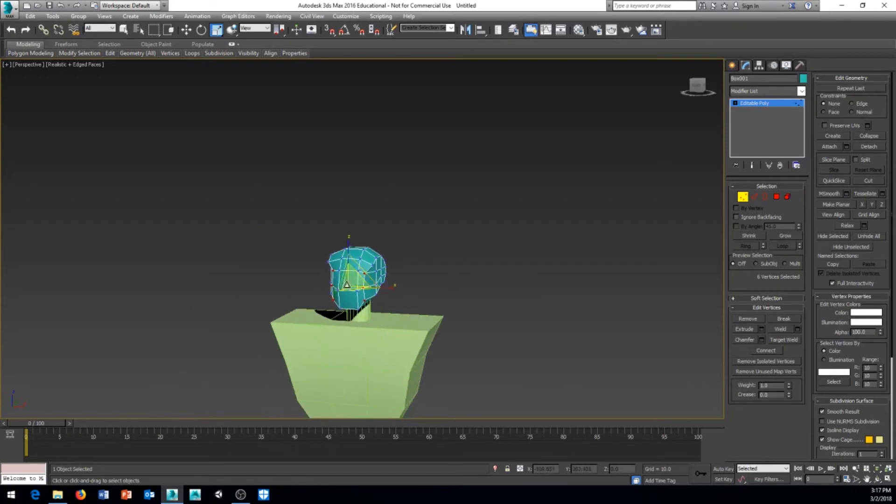
{"action": "scroll", "coordinate": [360, 293], "scroll_direction": "up", "scroll_amount": 5}
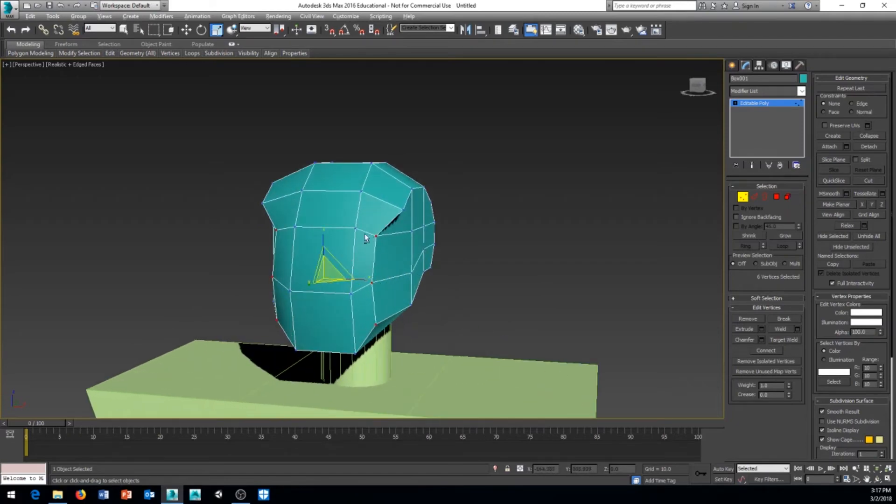
{"action": "middle_click_drag", "start_coordinate": [365, 238], "coordinate": [410, 238], "text": "alt"}
{"action": "middle_click_drag", "start_coordinate": [243, 225], "coordinate": [386, 234], "text": "alt"}
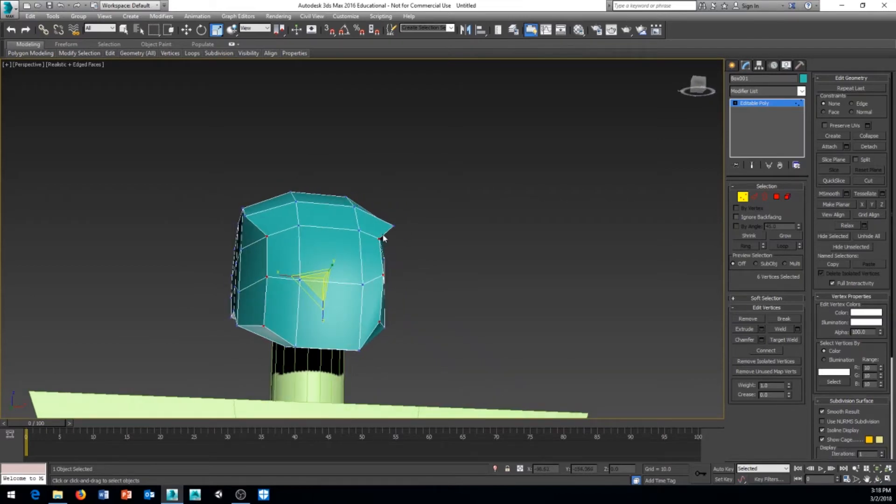
{"action": "middle_click_drag", "start_coordinate": [355, 254], "coordinate": [326, 261], "text": "alt"}
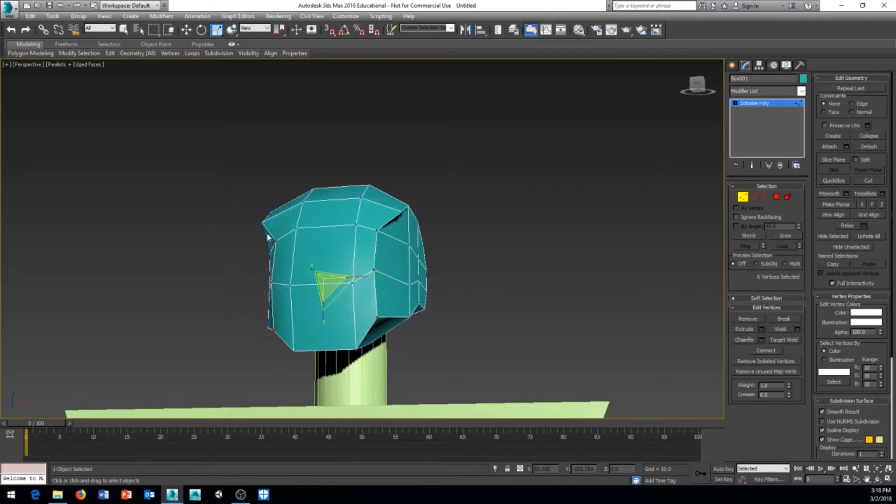
{"action": "middle_click_drag", "start_coordinate": [293, 270], "coordinate": [262, 247], "text": "alt"}
{"action": "middle_click_drag", "start_coordinate": [450, 309], "coordinate": [480, 302], "text": "alt"}
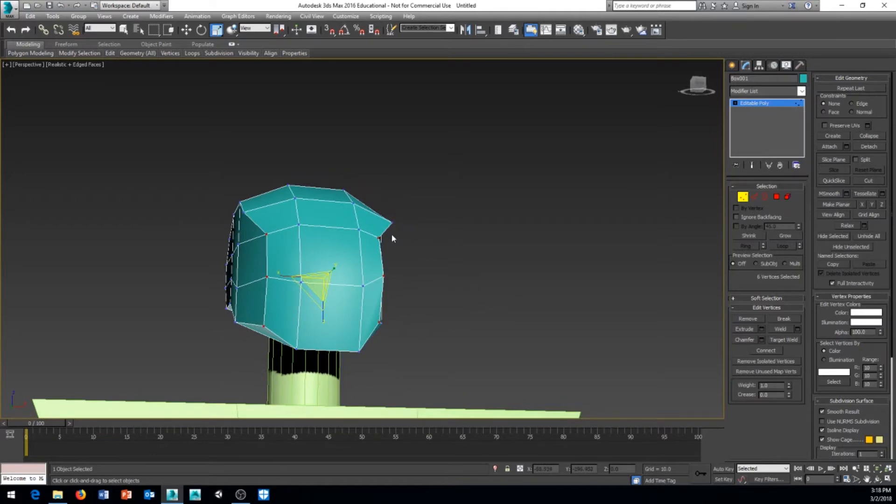
{"action": "middle_click_drag", "start_coordinate": [401, 255], "coordinate": [406, 287], "text": "alt"}
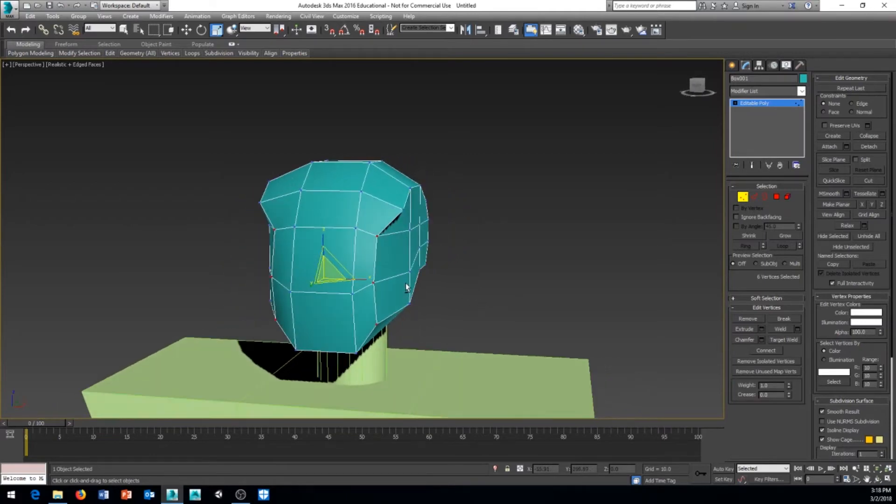
Step: Try turning a hidden diagonal edge beside the upper face with the edge Turn tool, and return to vertex editing
{"action": "left_click", "coordinate": [754, 198]}
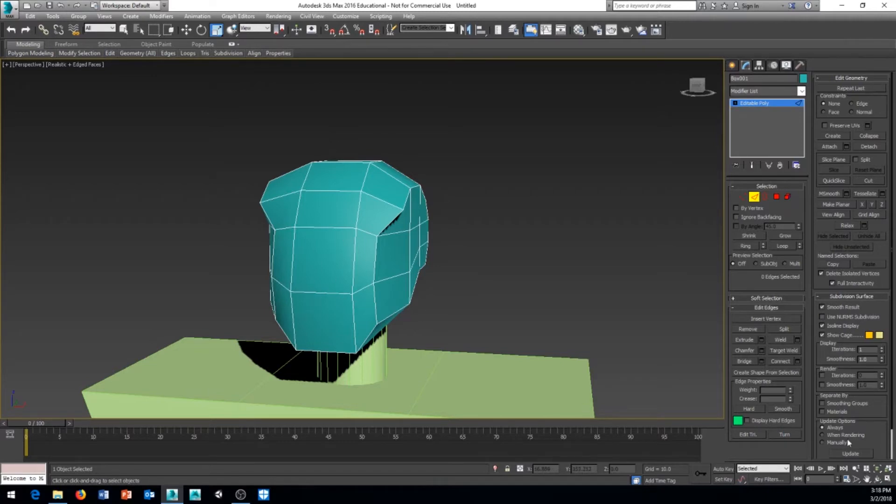
{"action": "left_click", "coordinate": [786, 434]}
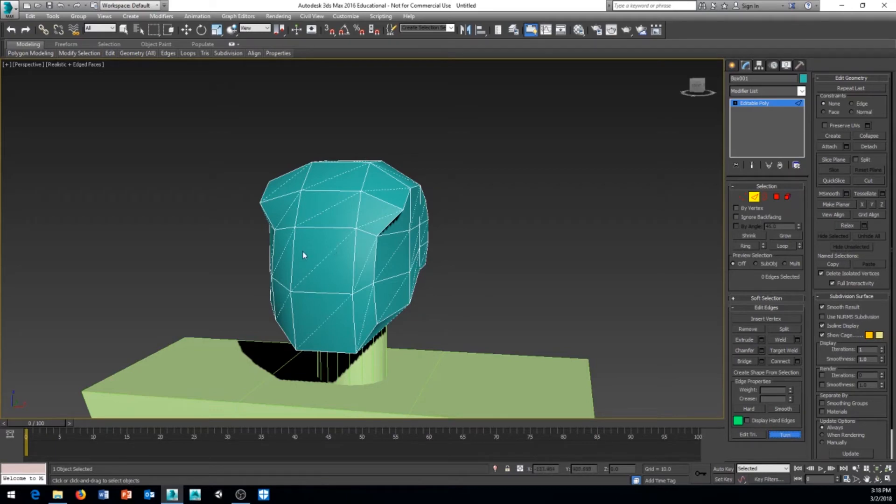
{"action": "middle_click_drag", "start_coordinate": [417, 298], "coordinate": [331, 228], "text": "alt"}
{"action": "middle_click_drag", "start_coordinate": [332, 228], "coordinate": [334, 311]}
{"action": "scroll", "coordinate": [347, 330], "scroll_direction": "up", "scroll_amount": 4}
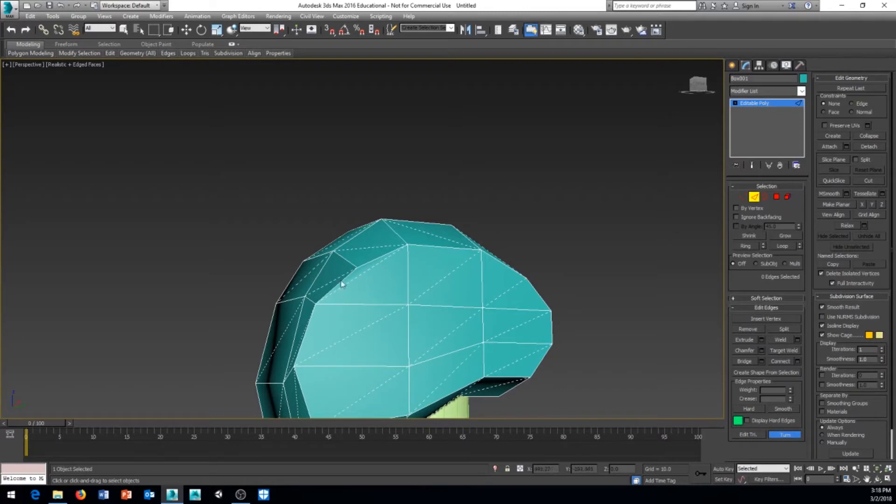
{"action": "left_click", "coordinate": [356, 276]}
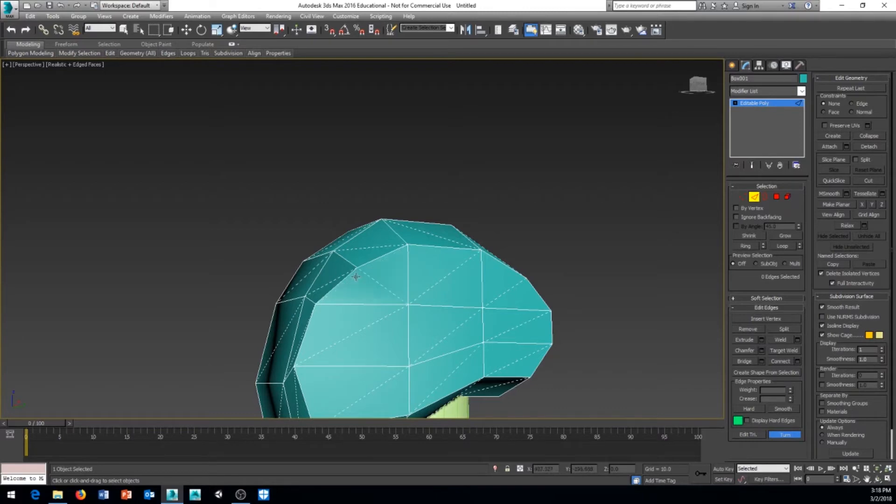
{"action": "middle_click_drag", "start_coordinate": [374, 280], "coordinate": [439, 273], "text": "alt"}
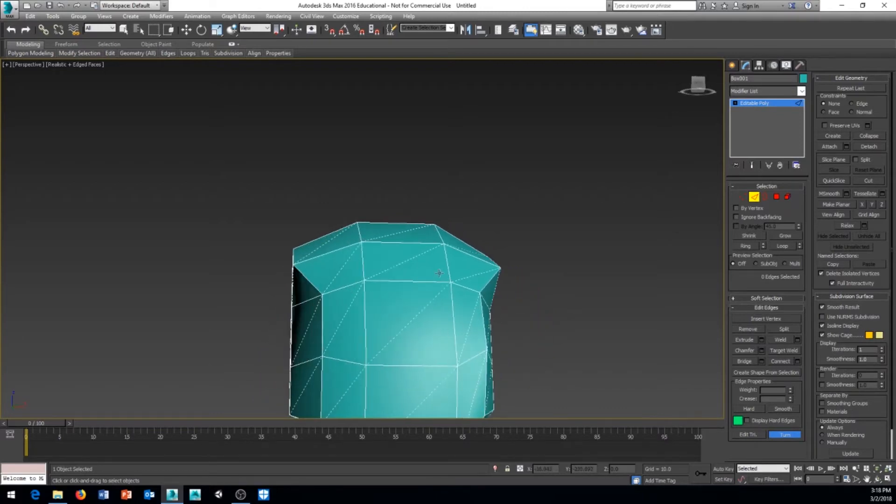
{"action": "middle_click_drag", "start_coordinate": [509, 289], "coordinate": [481, 318], "text": "alt"}
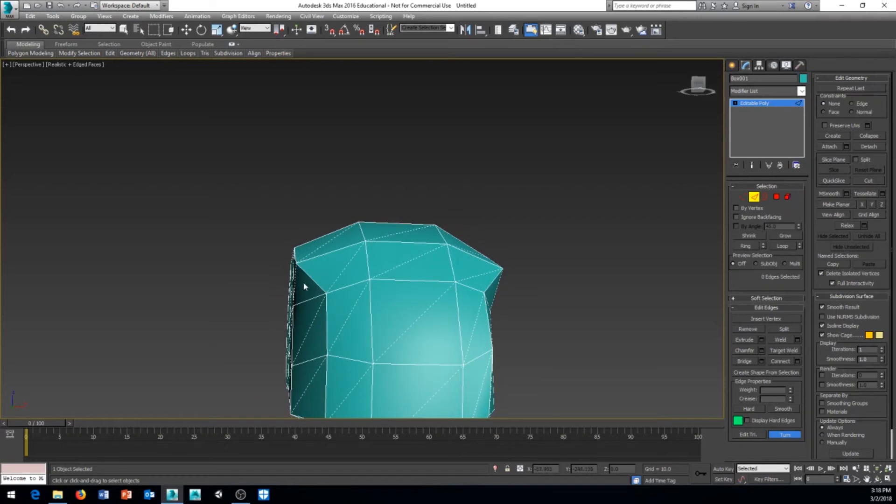
{"action": "middle_click_drag", "start_coordinate": [302, 286], "coordinate": [304, 322], "text": "alt"}
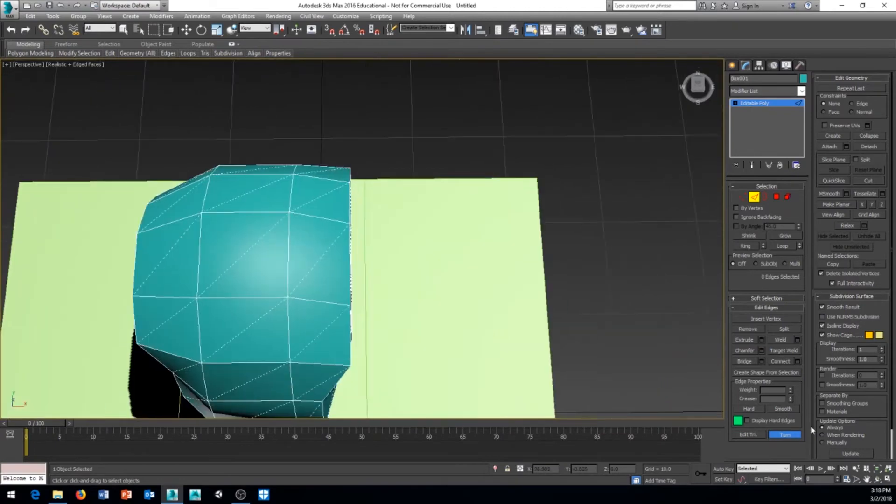
{"action": "left_click", "coordinate": [782, 437]}
{"action": "left_click", "coordinate": [742, 196]}
Step: Undo the recent head edits, back to before the negative X side was scaled and moved
{"action": "middle_click_drag", "start_coordinate": [317, 261], "coordinate": [426, 282], "text": "alt"}
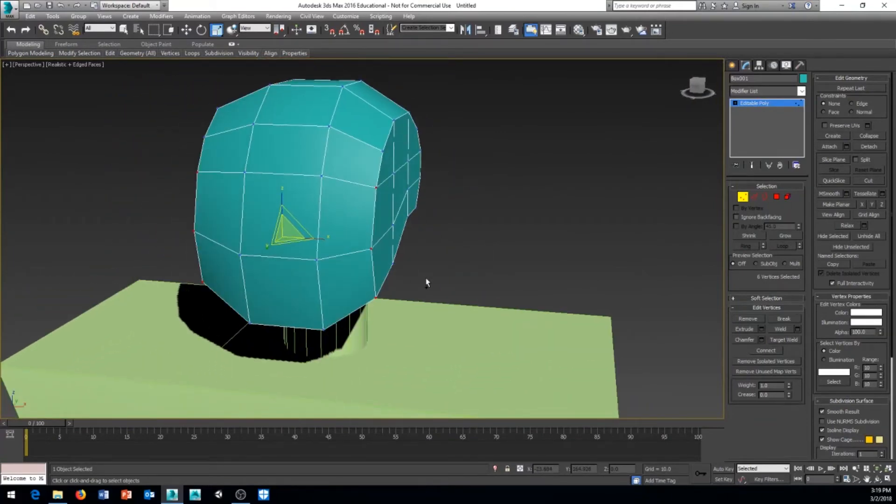
{"action": "key", "text": "ctrl+z"}
{"action": "key", "text": "ctrl+z"}
{"action": "key", "text": "ctrl+z"}
{"action": "key", "text": "ctrl+z"}
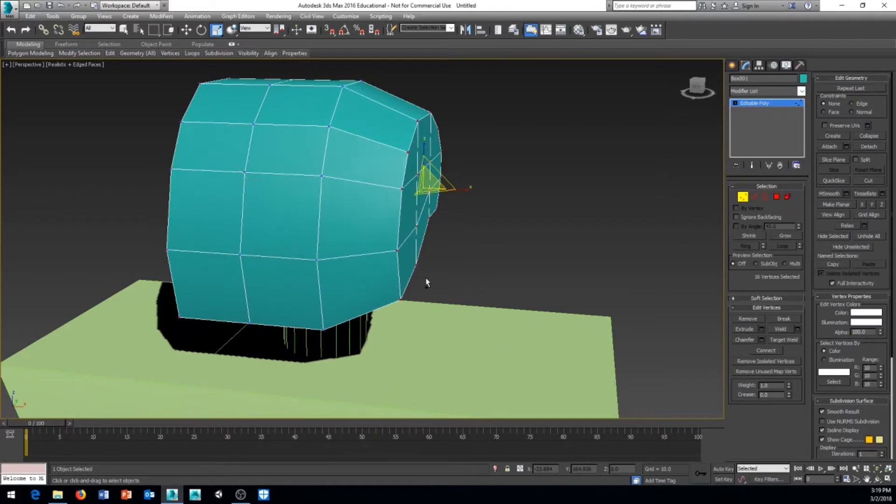
{"action": "key", "text": "ctrl+z"}
Step: Move the 16 vertices on the head's positive X side inward along X
{"action": "middle_click_drag", "start_coordinate": [425, 276], "coordinate": [466, 336], "text": "alt"}
{"action": "right_click", "coordinate": [498, 248]}
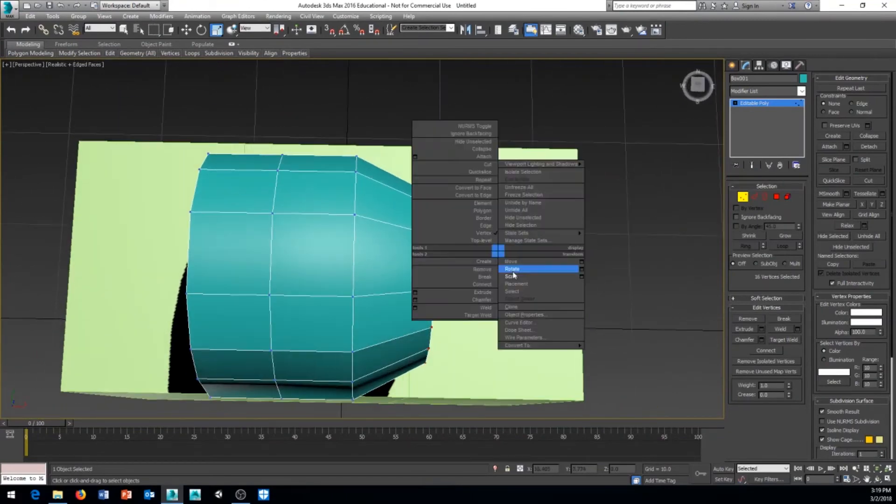
{"action": "left_click", "coordinate": [539, 266]}
{"action": "left_click_drag", "start_coordinate": [459, 276], "coordinate": [433, 277]}
Step: Select the 16 vertices on the head's negative X side and scale them down uniformly to match the opposite side
{"action": "middle_click_drag", "start_coordinate": [422, 280], "coordinate": [320, 260], "text": "alt"}
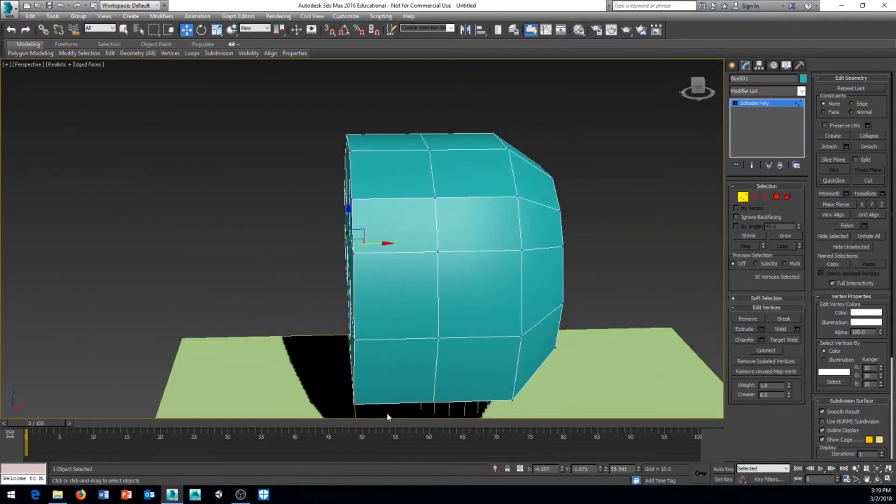
{"action": "middle_click_drag", "start_coordinate": [387, 417], "coordinate": [300, 313], "text": "alt"}
{"action": "right_click", "coordinate": [297, 300]}
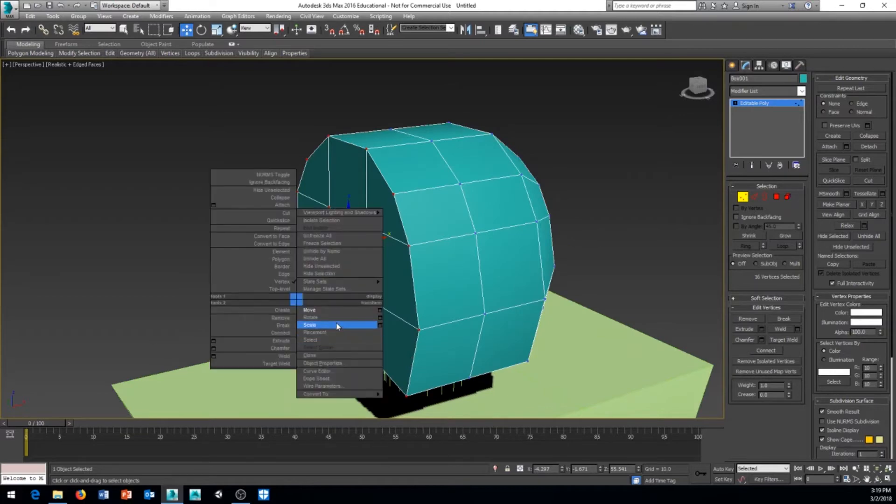
{"action": "left_click", "coordinate": [338, 326]}
{"action": "left_click_drag", "start_coordinate": [346, 239], "coordinate": [345, 256]}
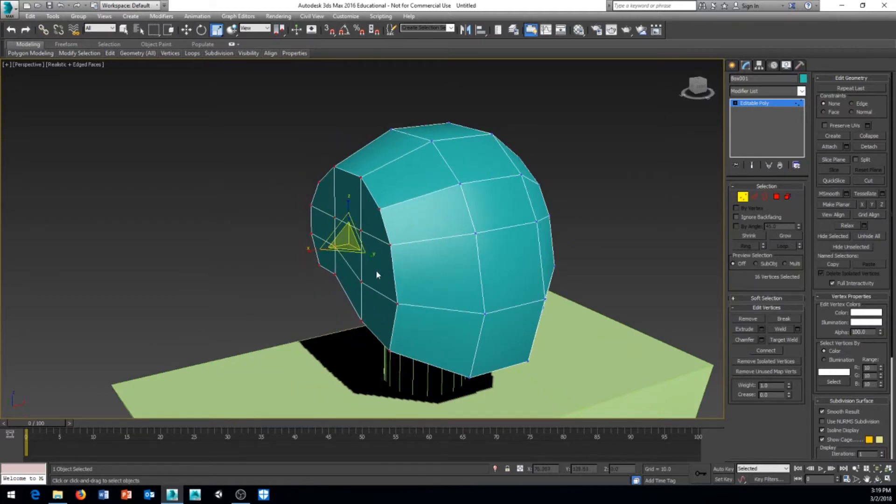
Step: Move the scaled negative X side's vertices inward along X to about -3.17
{"action": "key", "text": "t"}
{"action": "key", "text": "z"}
{"action": "middle_click_drag", "start_coordinate": [348, 298], "coordinate": [278, 292]}
{"action": "scroll", "coordinate": [278, 292], "scroll_direction": "down", "scroll_amount": 2}
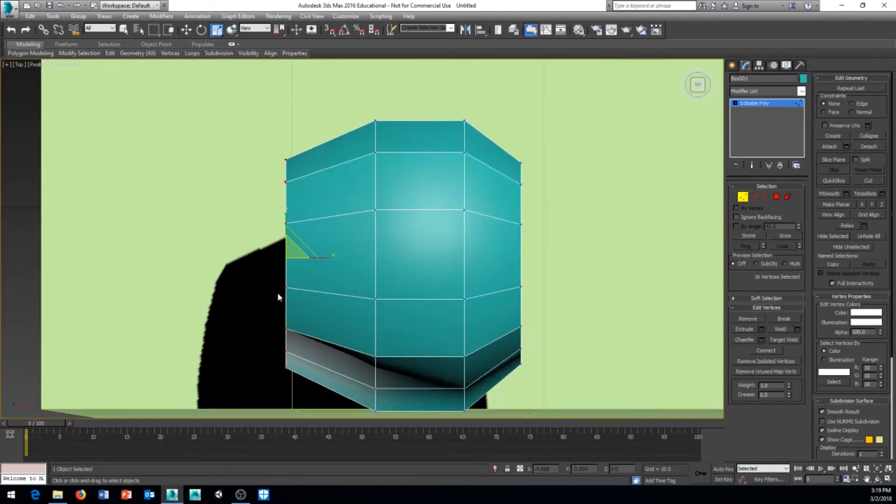
{"action": "middle_click_drag", "start_coordinate": [340, 271], "coordinate": [323, 288]}
{"action": "key", "text": "w"}
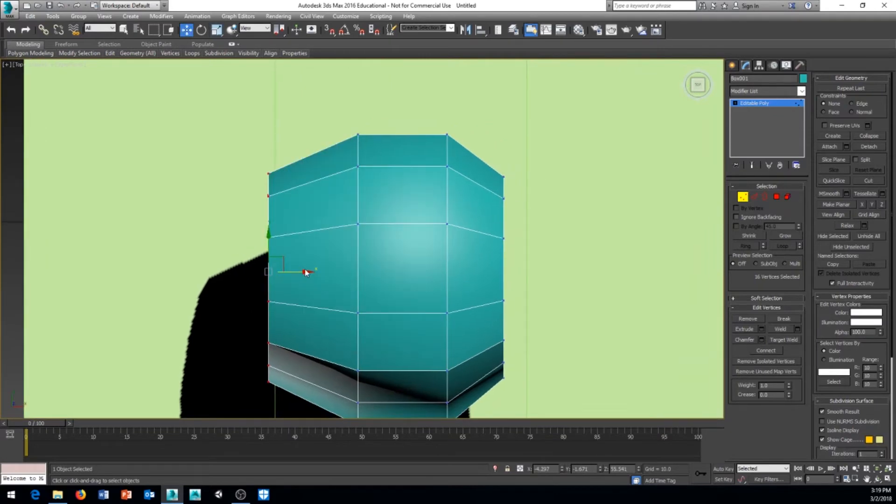
{"action": "left_click_drag", "start_coordinate": [304, 271], "coordinate": [338, 275]}
Step: Select the four middle vertices on the head's negative X side and move them outward along X to about -4.0
{"action": "key", "text": "p"}
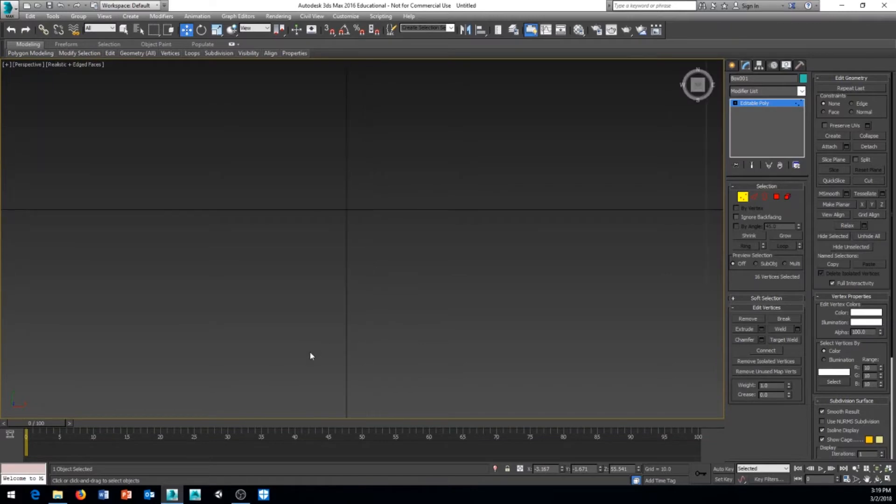
{"action": "key", "text": "z"}
{"action": "middle_click_drag", "start_coordinate": [311, 377], "coordinate": [376, 313], "text": "alt"}
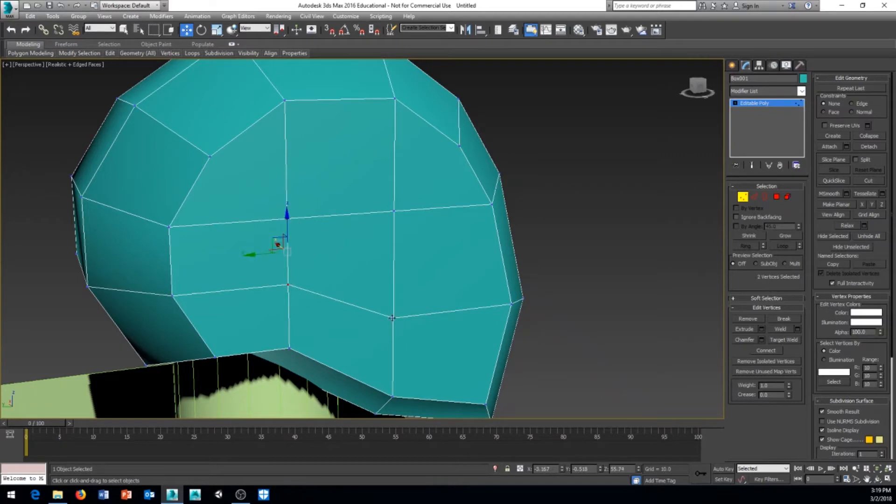
{"action": "left_click", "coordinate": [395, 211], "text": "ctrl"}
{"action": "scroll", "coordinate": [434, 244], "scroll_direction": "down", "scroll_amount": 6}
{"action": "middle_click_drag", "start_coordinate": [423, 245], "coordinate": [316, 254], "text": "alt"}
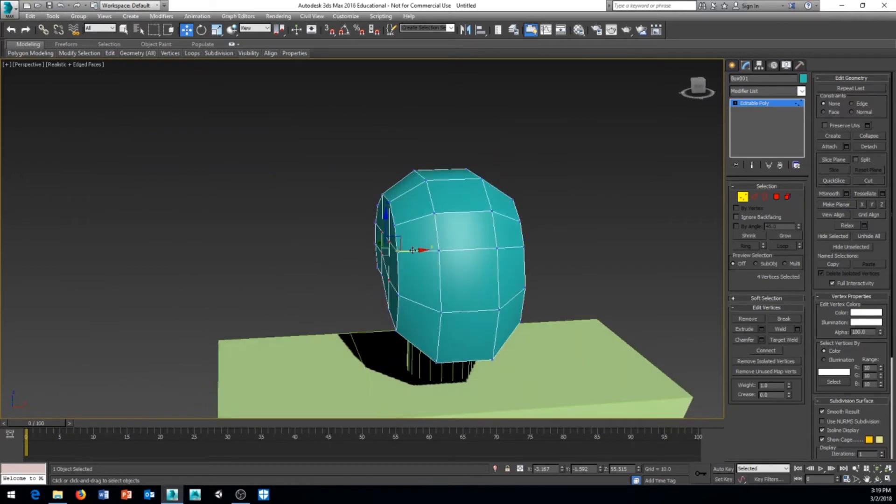
{"action": "left_click_drag", "start_coordinate": [412, 250], "coordinate": [399, 254]}
Step: Select the four middle vertices on the head's positive X side and move them outward to match the opposite side
{"action": "middle_click_drag", "start_coordinate": [364, 276], "coordinate": [273, 290], "text": "alt"}
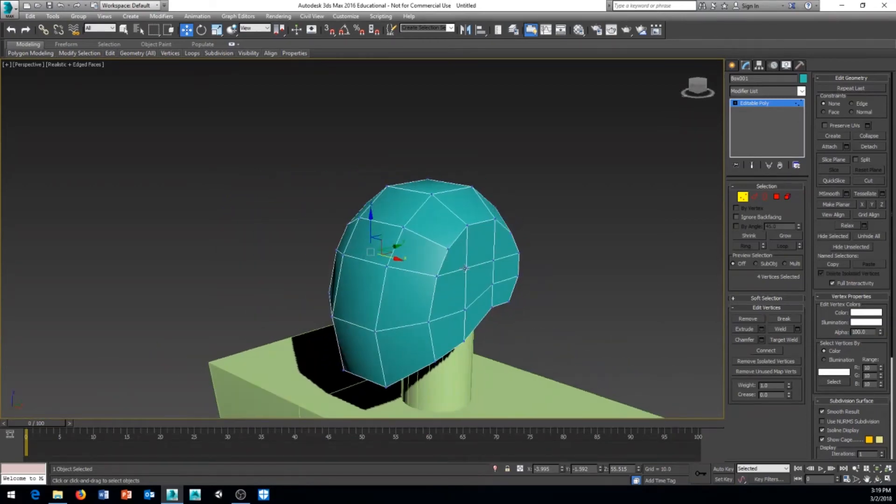
{"action": "left_click", "coordinate": [465, 269]}
{"action": "left_click", "coordinate": [466, 309], "text": "ctrl"}
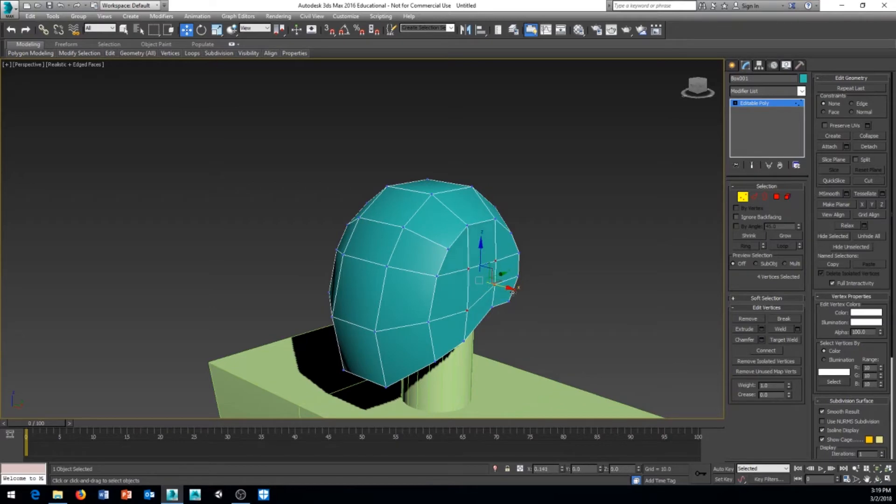
{"action": "left_click_drag", "start_coordinate": [513, 292], "coordinate": [517, 296]}
Step: Scale the two lower rear side vertices of the head closer together along X, and leave vertex editing
{"action": "mouse_move", "coordinate": [449, 319]}
{"action": "middle_mouse_down", "text": "alt"}
{"action": "mouse_move", "coordinate": [494, 305]}
{"action": "mouse_move", "coordinate": [394, 334]}
{"action": "mouse_move", "coordinate": [363, 320]}
{"action": "mouse_move", "coordinate": [301, 326]}
{"action": "mouse_move", "coordinate": [410, 344]}
{"action": "mouse_move", "coordinate": [561, 332]}
{"action": "mouse_move", "coordinate": [559, 311]}
{"action": "mouse_move", "coordinate": [536, 321]}
{"action": "mouse_move", "coordinate": [552, 321]}
{"action": "mouse_move", "coordinate": [451, 321]}
{"action": "middle_mouse_up", "text": "alt"}
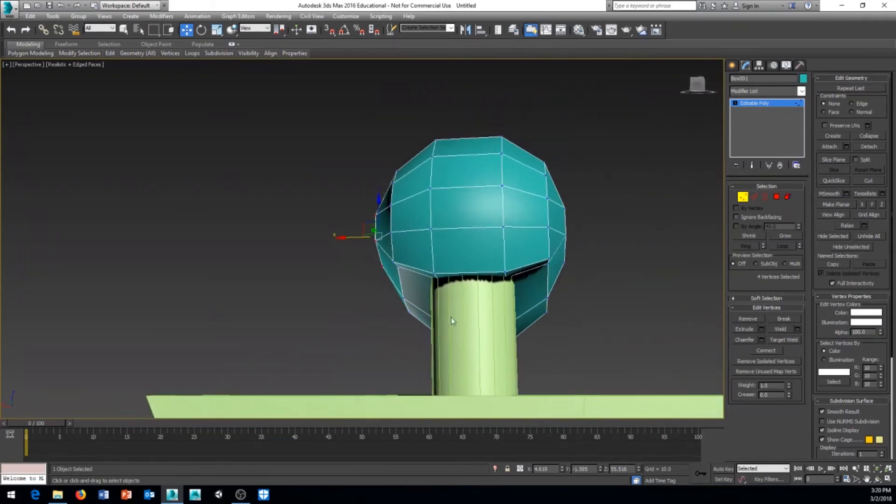
{"action": "right_click", "coordinate": [549, 260]}
{"action": "left_click", "coordinate": [614, 308]}
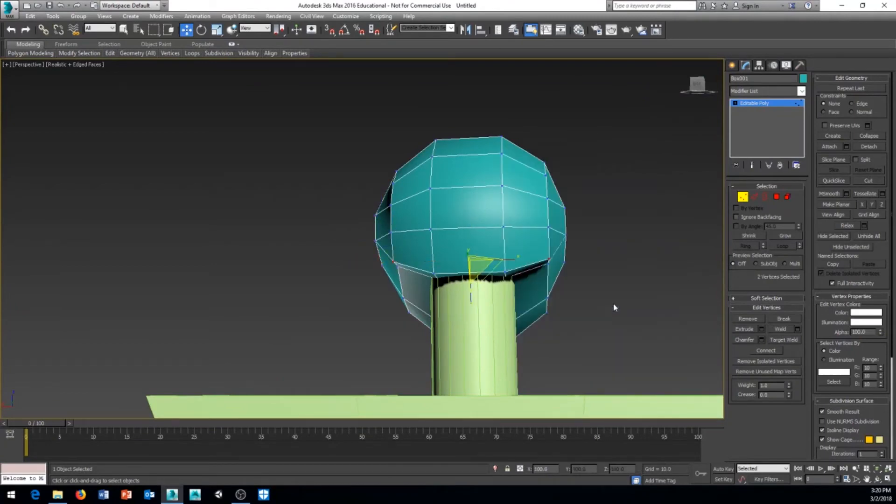
{"action": "left_click_drag", "start_coordinate": [509, 260], "coordinate": [503, 260]}
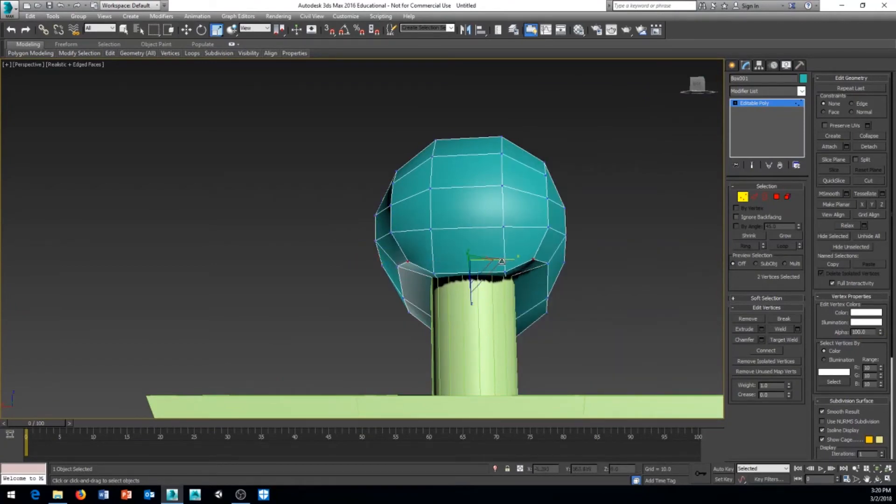
{"action": "middle_click_drag", "start_coordinate": [502, 261], "coordinate": [442, 261], "text": "alt"}
{"action": "scroll", "coordinate": [334, 275], "scroll_direction": "down", "scroll_amount": 4}
{"action": "scroll", "coordinate": [426, 266], "scroll_direction": "down", "scroll_amount": 3}
{"action": "left_click", "coordinate": [770, 104]}
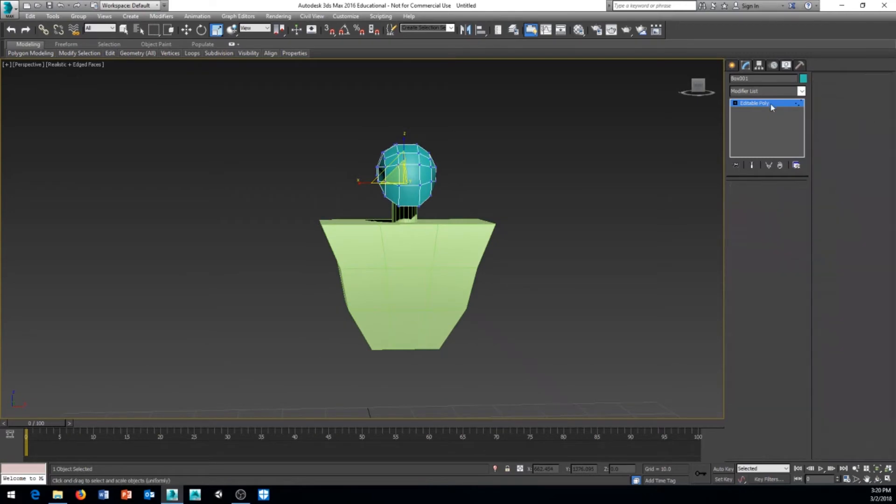
Step: Scale the whole head up to about 112% along X and Y, stretching it further along Z
{"action": "right_click", "coordinate": [482, 181]}
{"action": "left_click", "coordinate": [501, 207]}
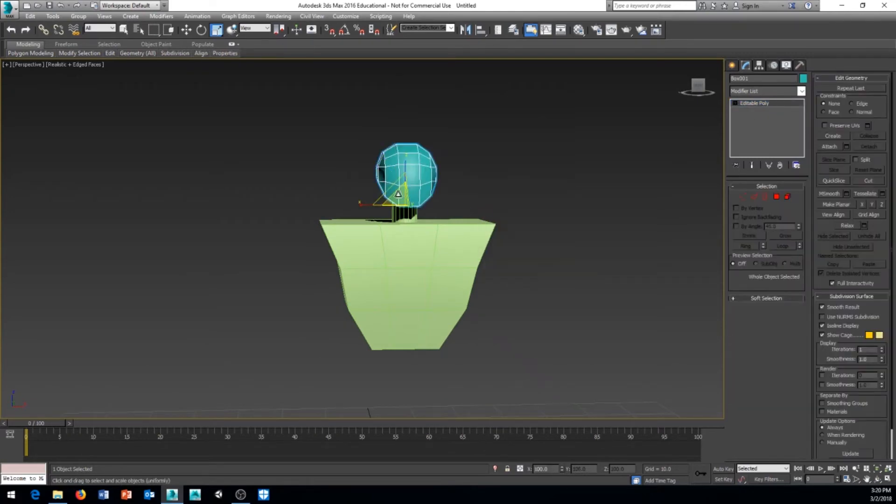
{"action": "left_click_drag", "start_coordinate": [395, 198], "coordinate": [405, 159]}
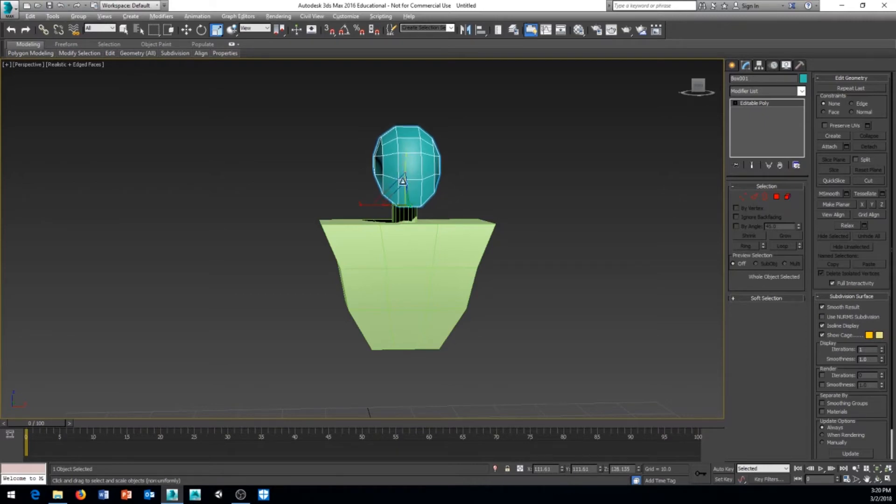
{"action": "mouse_move", "coordinate": [403, 181]}
{"action": "middle_mouse_down", "text": "alt"}
{"action": "mouse_move", "coordinate": [496, 186]}
{"action": "mouse_move", "coordinate": [392, 186]}
{"action": "middle_mouse_up", "text": "alt"}
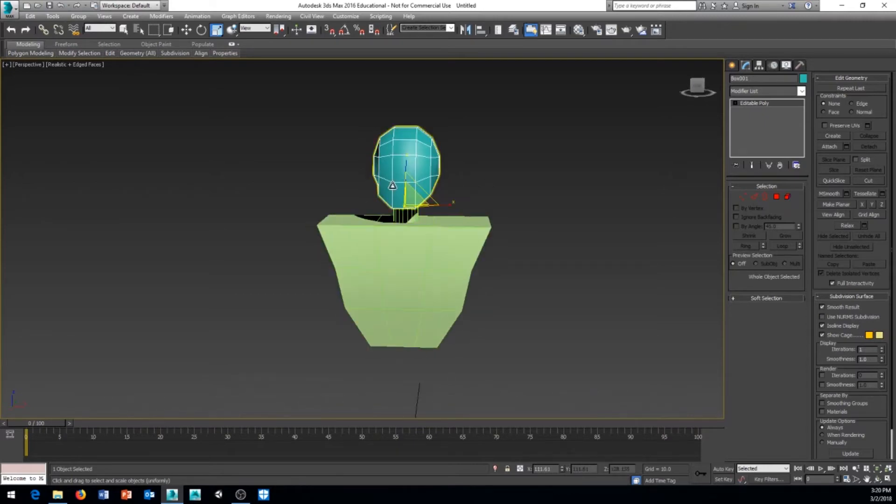
{"action": "middle_click_drag", "start_coordinate": [504, 266], "coordinate": [425, 275], "text": "alt"}
Step: Create a 16-segment sphere with a radius of about 3.28 on the ground grid beside the figure
{"action": "left_click", "coordinate": [733, 65]}
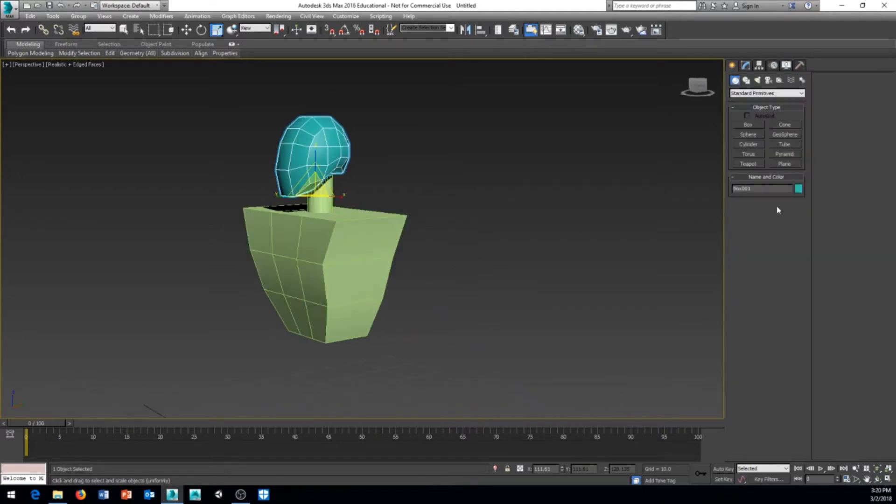
{"action": "left_click", "coordinate": [748, 134]}
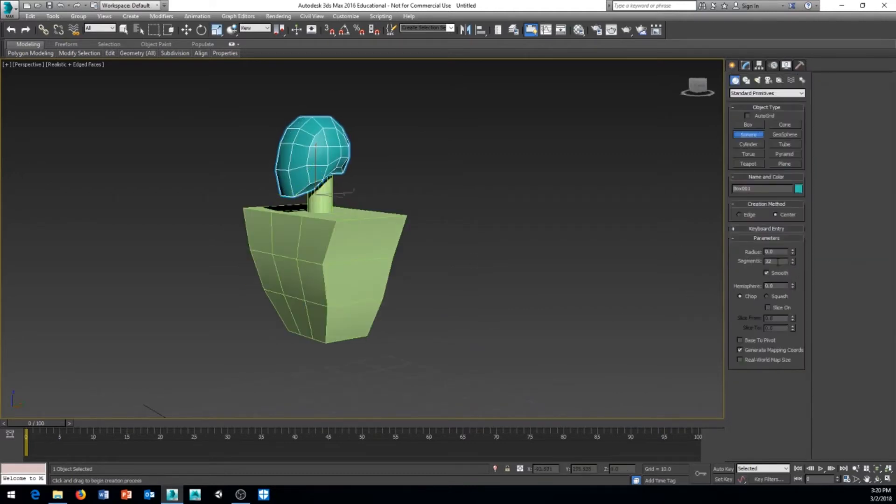
{"action": "type", "text": "16"}
{"action": "middle_click_drag", "start_coordinate": [485, 292], "coordinate": [400, 330], "text": "alt"}
{"action": "mouse_move", "coordinate": [443, 320]}
{"action": "left_mouse_down"}
{"action": "mouse_move", "coordinate": [468, 328]}
{"action": "mouse_move", "coordinate": [451, 329]}
{"action": "left_mouse_up"}
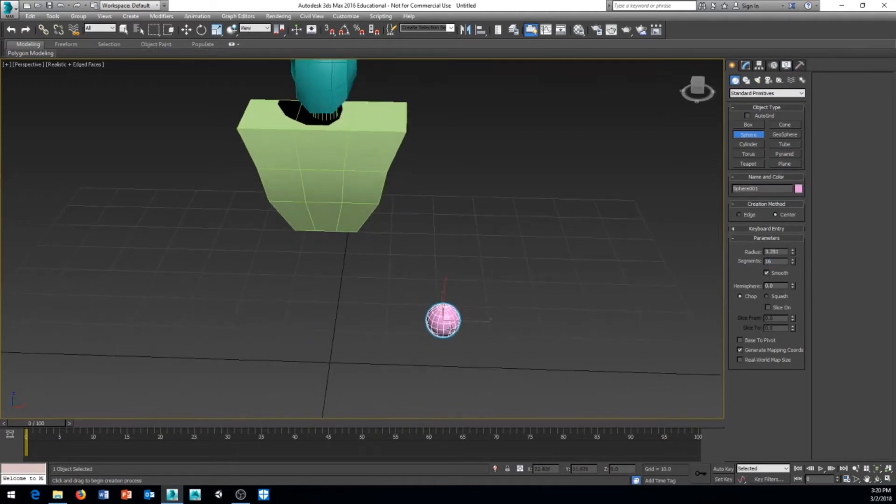
{"action": "right_click", "coordinate": [493, 331]}
Step: Move the sphere up to the chestplate's positive X shoulder, at about X 12.52, Y -1.17, Z 46.23
{"action": "right_click", "coordinate": [492, 332]}
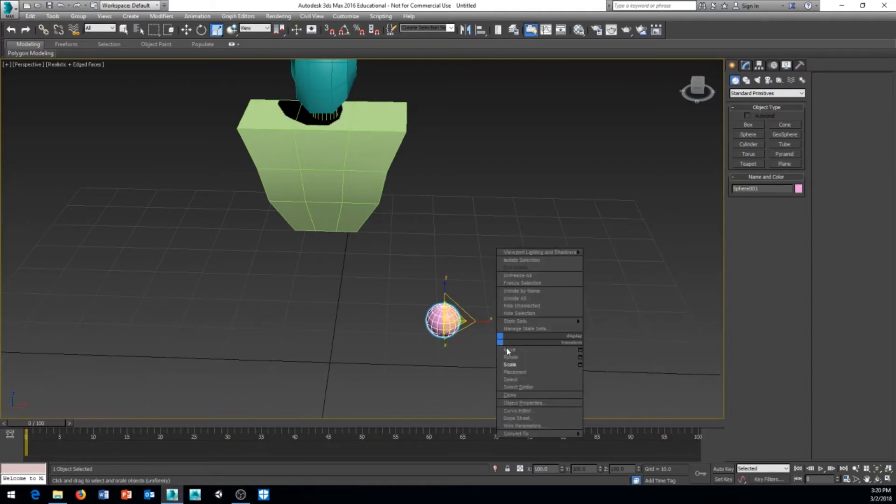
{"action": "left_click", "coordinate": [508, 351]}
{"action": "middle_click_drag", "start_coordinate": [446, 376], "coordinate": [457, 361], "text": "alt"}
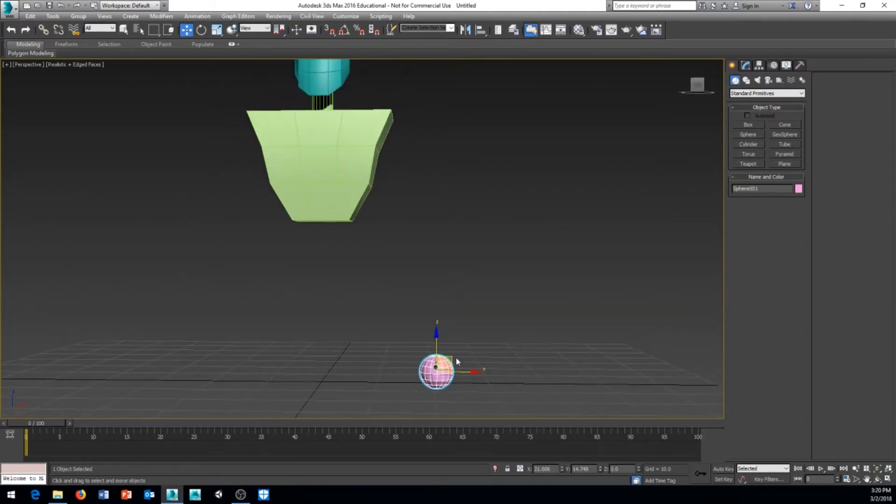
{"action": "left_click_drag", "start_coordinate": [452, 357], "coordinate": [409, 123]}
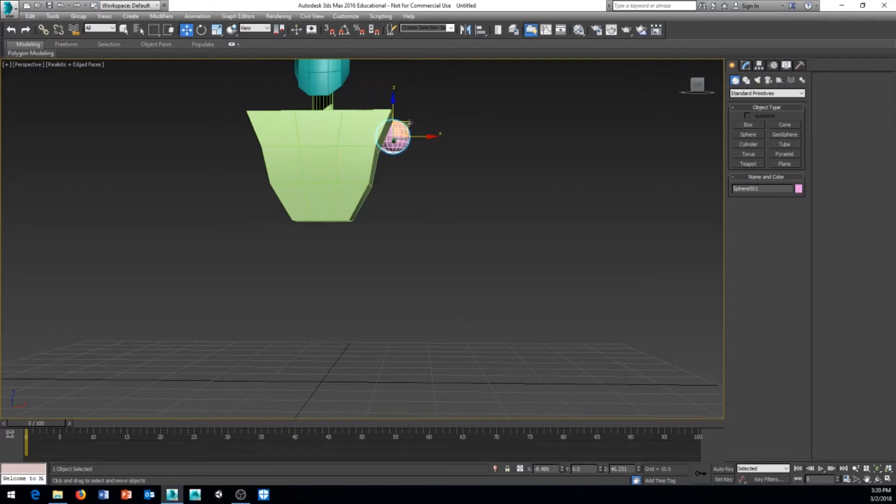
{"action": "middle_click_drag", "start_coordinate": [409, 123], "coordinate": [346, 169], "text": "alt"}
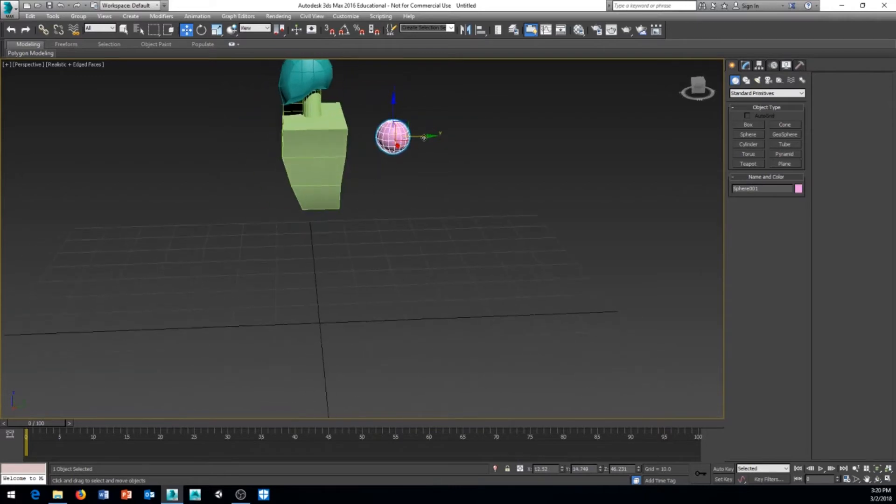
{"action": "left_click_drag", "start_coordinate": [424, 137], "coordinate": [341, 138]}
Step: Lower the shoulder sphere and shift it inward into the chestplate, to about X 11.81 and Z 43.72
{"action": "middle_click_drag", "start_coordinate": [341, 138], "coordinate": [356, 244], "text": "alt"}
{"action": "scroll", "coordinate": [356, 243], "scroll_direction": "up", "scroll_amount": 3}
{"action": "middle_click_drag", "start_coordinate": [343, 135], "coordinate": [361, 195]}
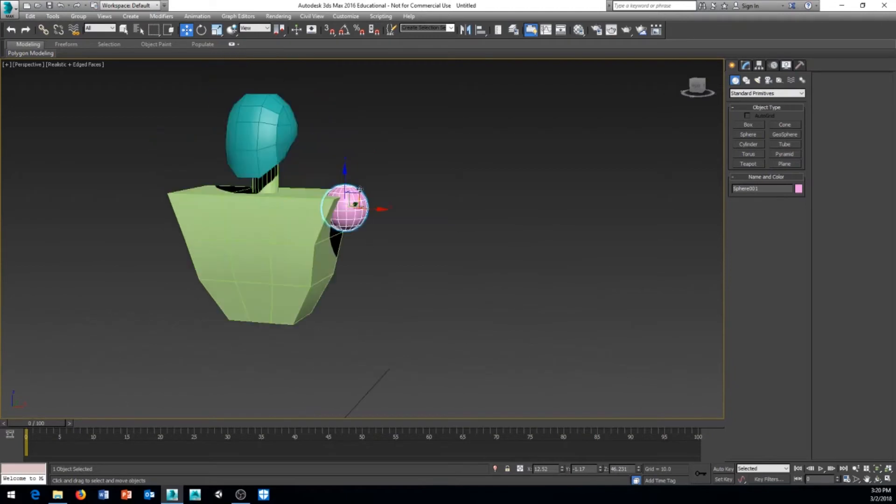
{"action": "left_click_drag", "start_coordinate": [359, 189], "coordinate": [353, 211]}
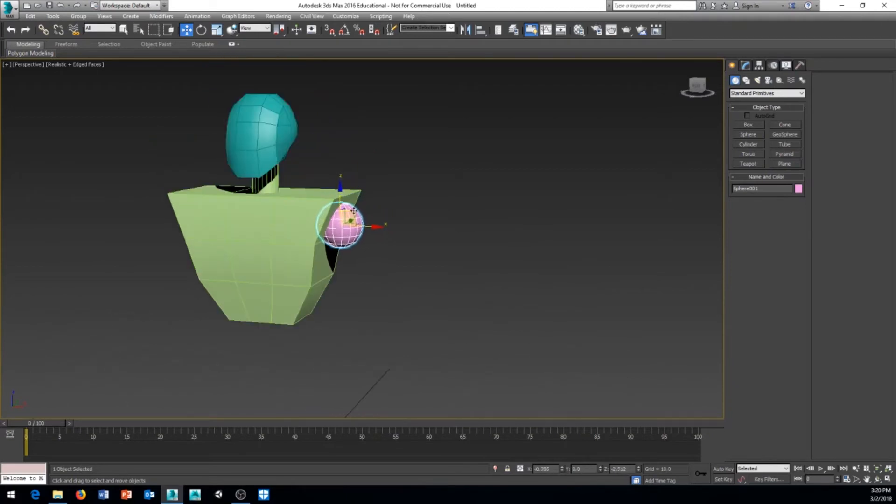
{"action": "scroll", "coordinate": [346, 254], "scroll_direction": "up", "scroll_amount": 5}
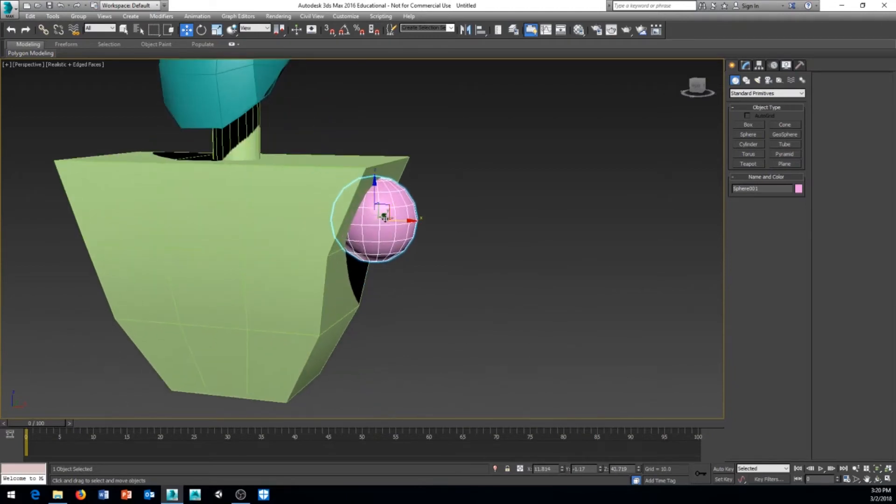
Step: Check the sphere's overlap with the chestplate in wireframe, and raise the sphere to about Z 44.26
{"action": "middle_click_drag", "start_coordinate": [329, 222], "coordinate": [353, 209], "text": "alt"}
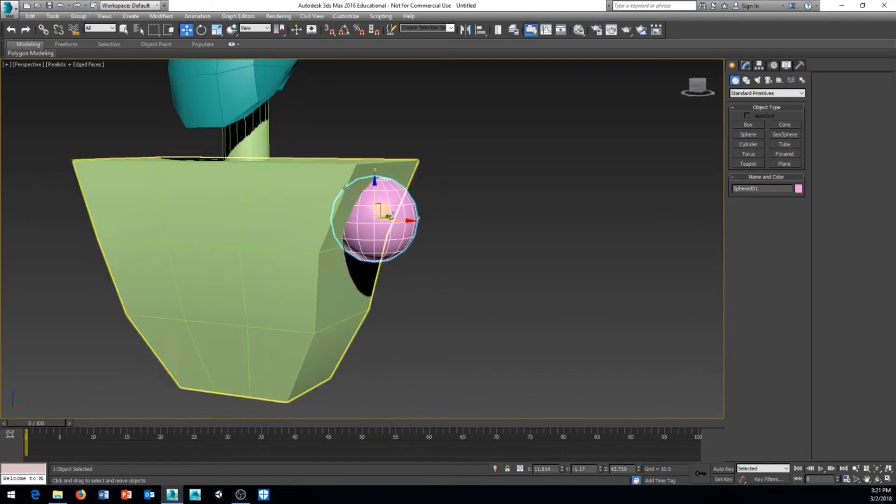
{"action": "key", "text": "F3"}
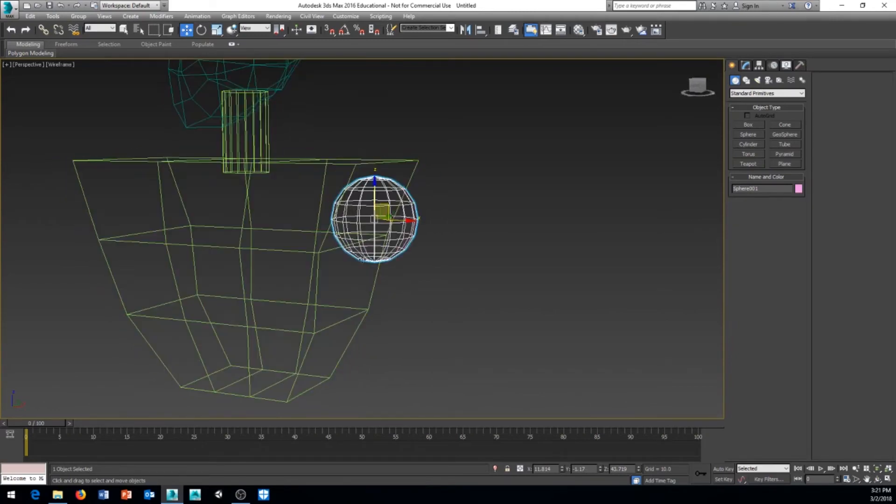
{"action": "middle_click_drag", "start_coordinate": [362, 259], "coordinate": [385, 243], "text": "alt"}
{"action": "key", "text": "F3"}
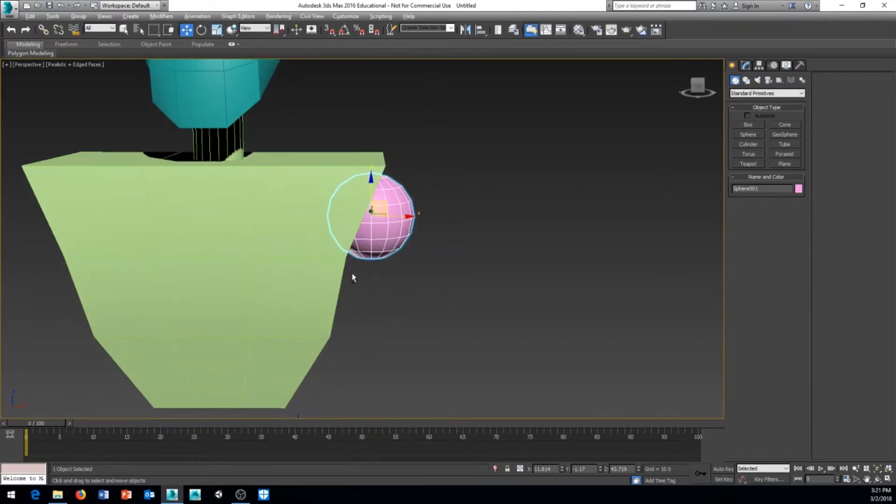
{"action": "middle_click_drag", "start_coordinate": [352, 278], "coordinate": [392, 205], "text": "alt"}
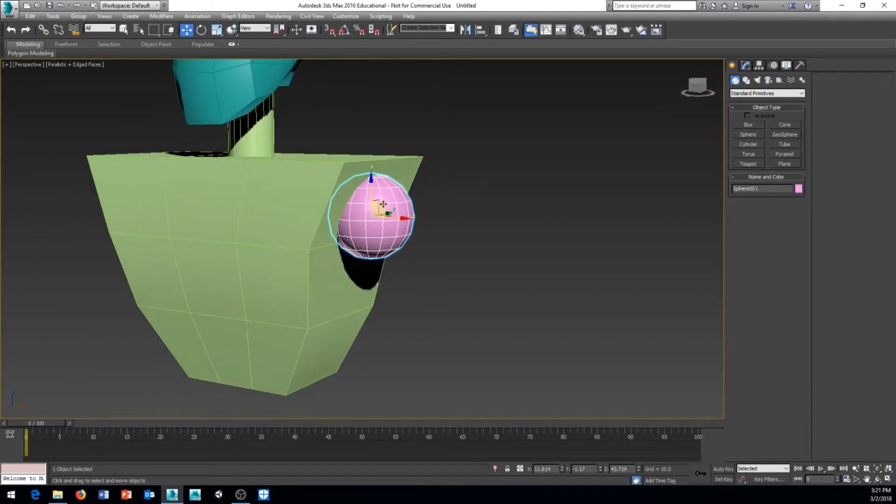
{"action": "left_click_drag", "start_coordinate": [371, 191], "coordinate": [369, 183]}
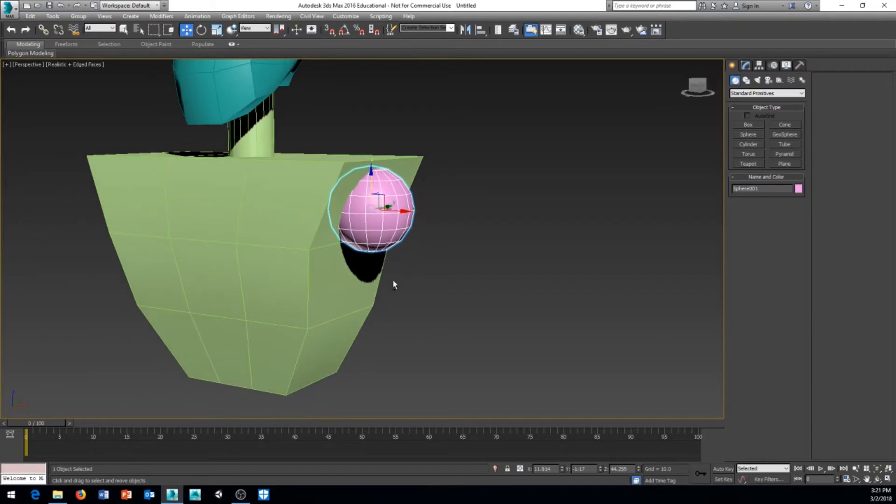
{"action": "mouse_move", "coordinate": [393, 285]}
{"action": "middle_mouse_down", "text": "alt"}
{"action": "mouse_move", "coordinate": [416, 310]}
{"action": "mouse_move", "coordinate": [402, 283]}
{"action": "middle_mouse_up", "text": "alt"}
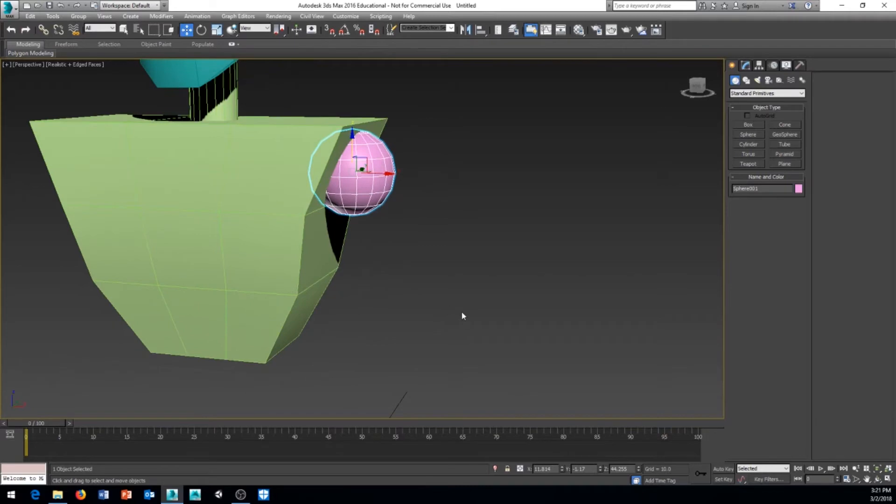
Step: In the front view, create a tall thin box below and outside the shoulder sphere, about 13.77 long and 1.06 wide
{"action": "middle_click_drag", "start_coordinate": [462, 316], "coordinate": [428, 290]}
{"action": "key", "text": "f"}
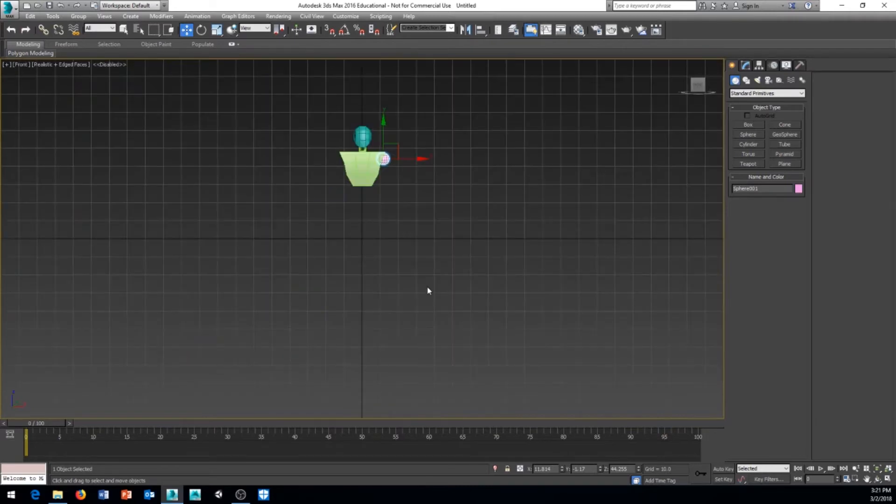
{"action": "key", "text": "z"}
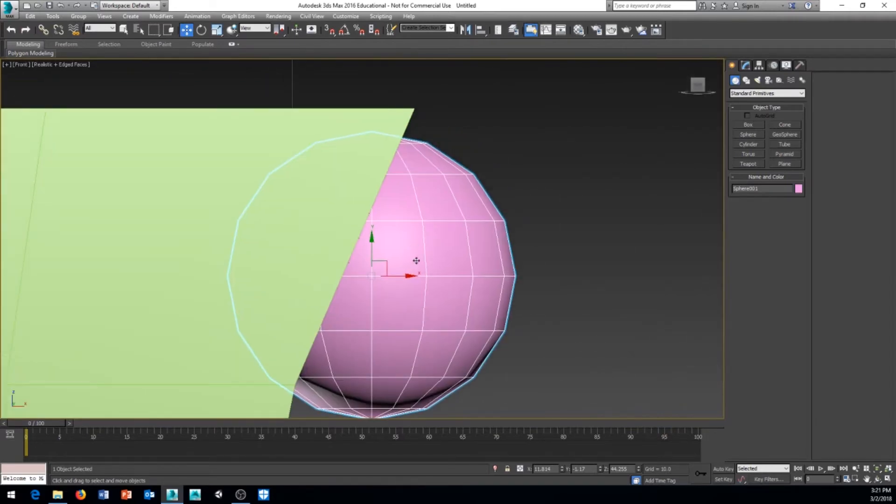
{"action": "scroll", "coordinate": [404, 240], "scroll_direction": "down", "scroll_amount": 2}
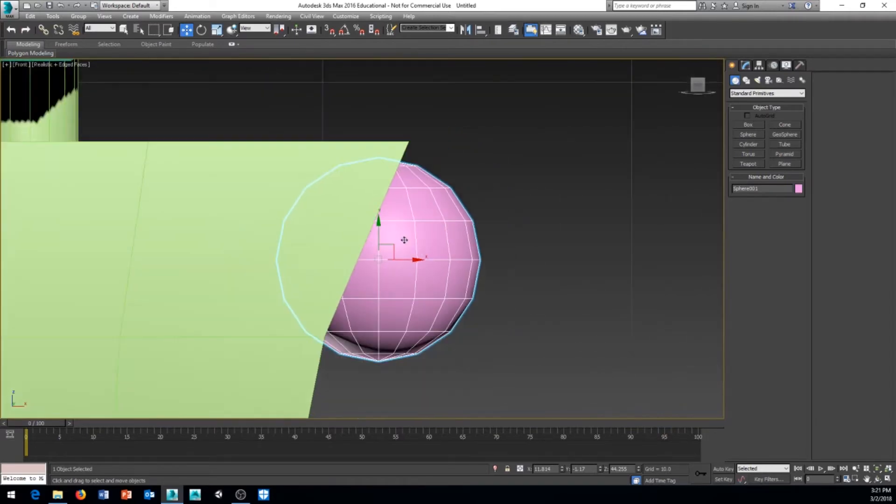
{"action": "left_click", "coordinate": [756, 127]}
{"action": "scroll", "coordinate": [474, 296], "scroll_direction": "down", "scroll_amount": 3}
{"action": "middle_click_drag", "start_coordinate": [464, 326], "coordinate": [435, 223]}
{"action": "left_click_drag", "start_coordinate": [457, 154], "coordinate": [475, 367]}
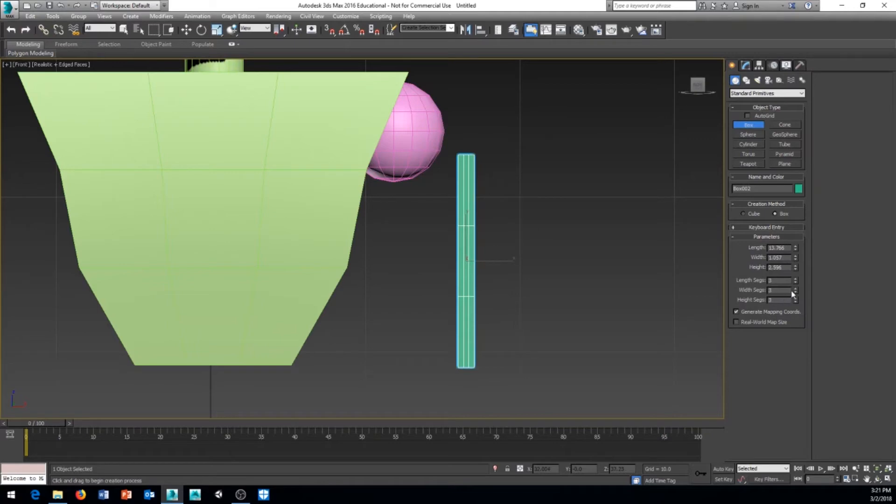
Step: Return to the perspective view and set the arm box's length segments to 1
{"action": "middle_click_drag", "start_coordinate": [493, 273], "coordinate": [348, 287], "text": "alt"}
{"action": "key", "text": "p"}
{"action": "scroll", "coordinate": [473, 283], "scroll_direction": "down", "scroll_amount": 3}
{"action": "middle_click_drag", "start_coordinate": [407, 283], "coordinate": [473, 285]}
{"action": "scroll", "coordinate": [406, 293], "scroll_direction": "up", "scroll_amount": 2}
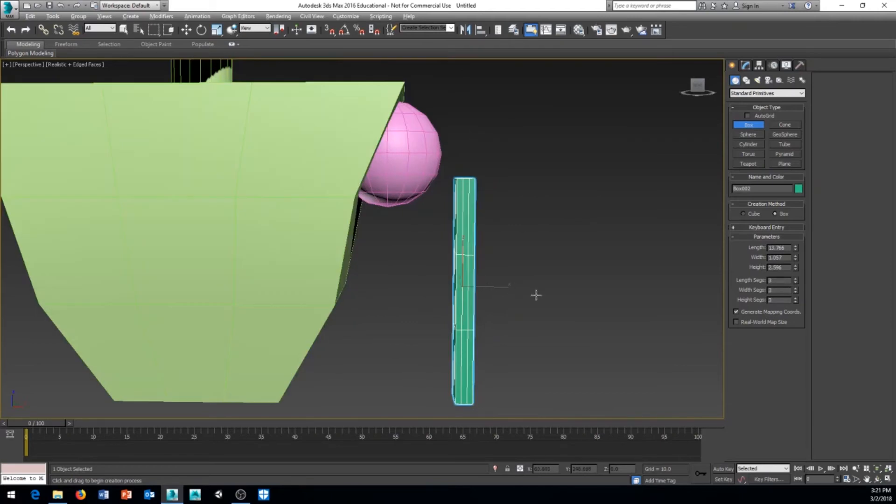
{"action": "middle_click_drag", "start_coordinate": [536, 295], "coordinate": [466, 320], "text": "alt"}
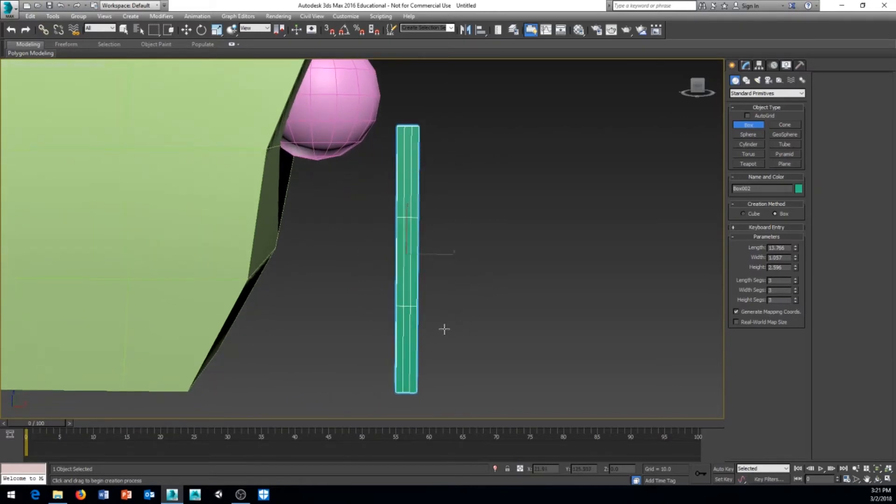
{"action": "middle_click_drag", "start_coordinate": [466, 295], "coordinate": [495, 279], "text": "alt"}
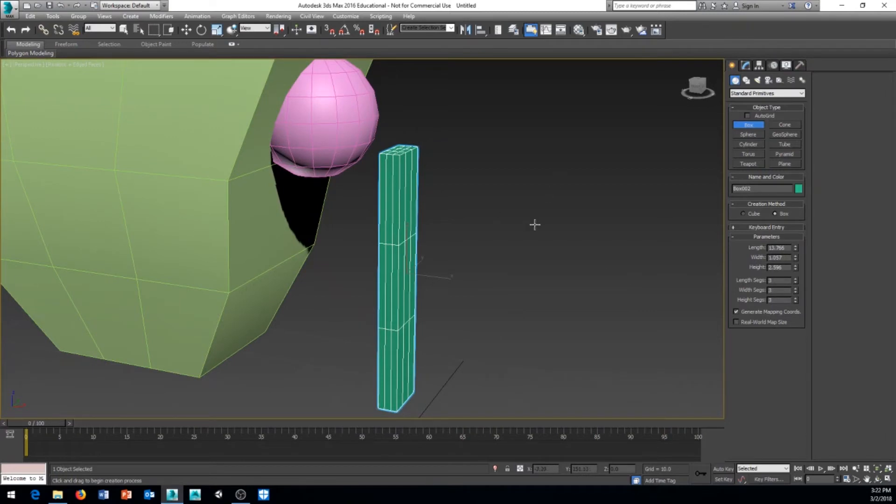
{"action": "middle_click_drag", "start_coordinate": [470, 210], "coordinate": [450, 224], "text": "alt"}
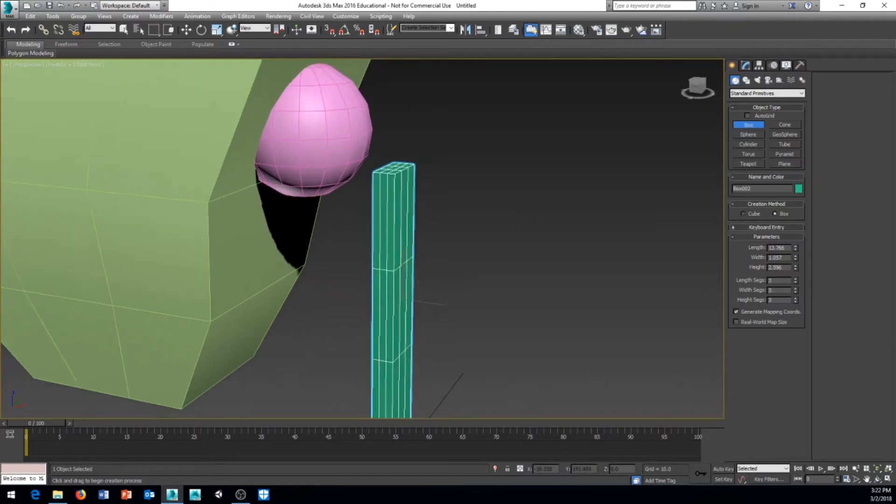
{"action": "scroll", "coordinate": [470, 272], "scroll_direction": "up", "scroll_amount": 4}
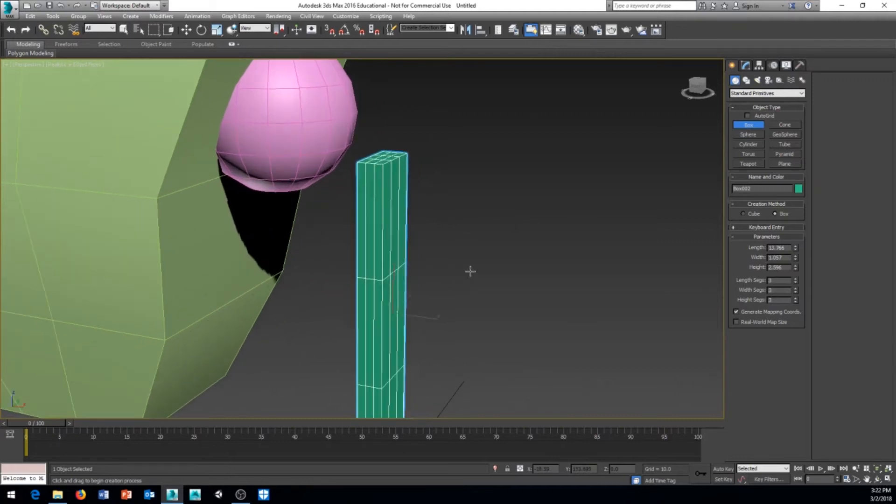
{"action": "double_click", "coordinate": [795, 282]}
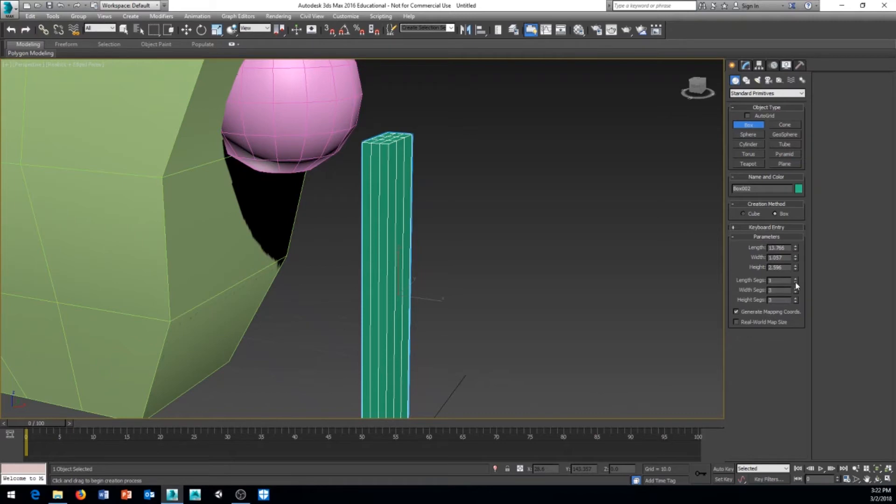
{"action": "middle_click_drag", "start_coordinate": [490, 325], "coordinate": [498, 294]}
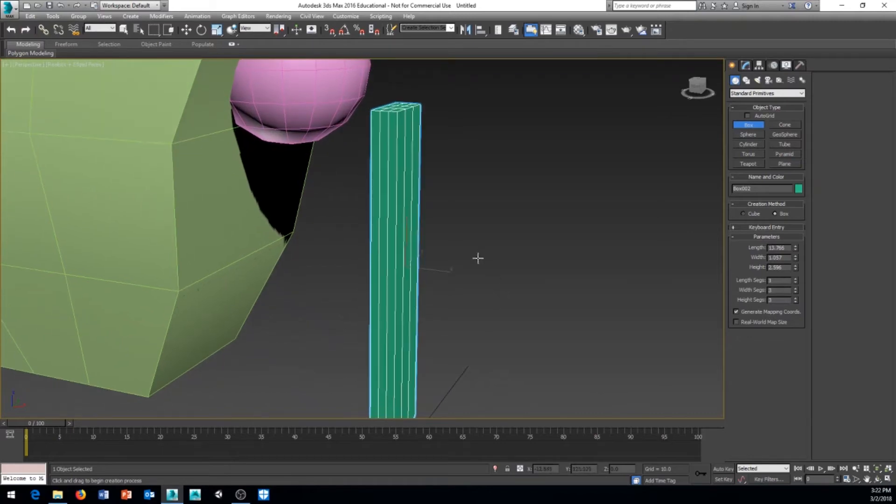
Step: Set the arm box's width segments to 1
{"action": "middle_click_drag", "start_coordinate": [477, 258], "coordinate": [415, 287], "text": "alt"}
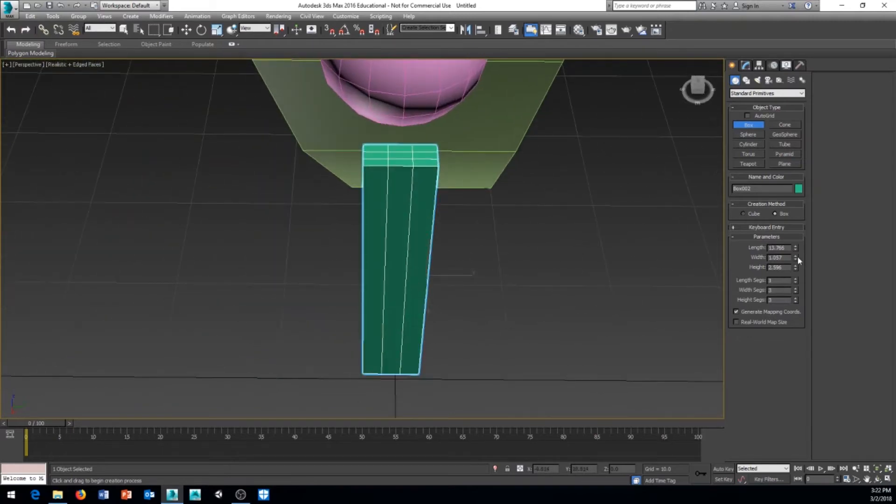
{"action": "double_click", "coordinate": [796, 295]}
{"action": "middle_click_drag", "start_coordinate": [448, 293], "coordinate": [486, 304], "text": "alt"}
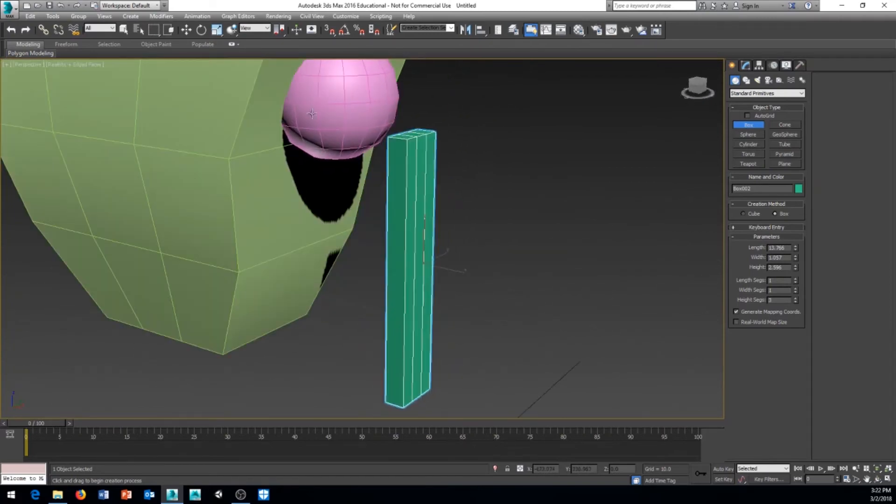
{"action": "middle_click_drag", "start_coordinate": [581, 272], "coordinate": [556, 257]}
{"action": "scroll", "coordinate": [558, 266], "scroll_direction": "down", "scroll_amount": 1}
{"action": "middle_click_drag", "start_coordinate": [529, 317], "coordinate": [532, 345]}
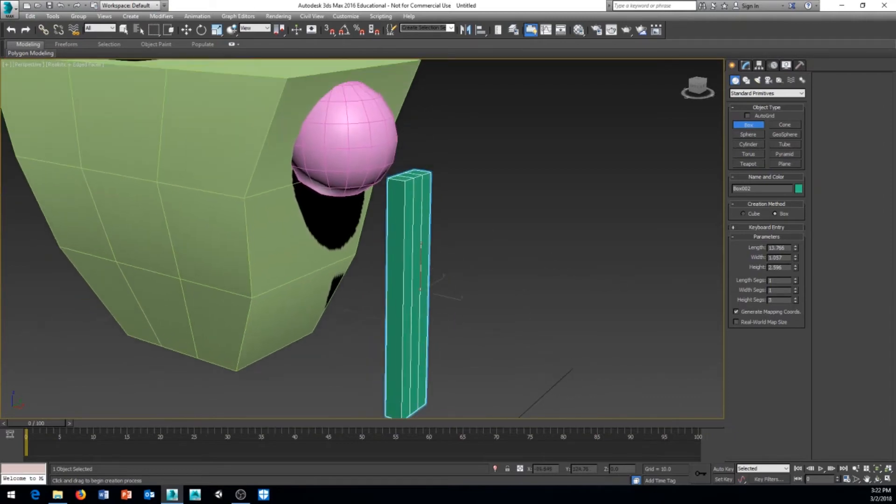
{"action": "scroll", "coordinate": [494, 260], "scroll_direction": "down", "scroll_amount": 3}
{"action": "middle_click_drag", "start_coordinate": [482, 192], "coordinate": [476, 225]}
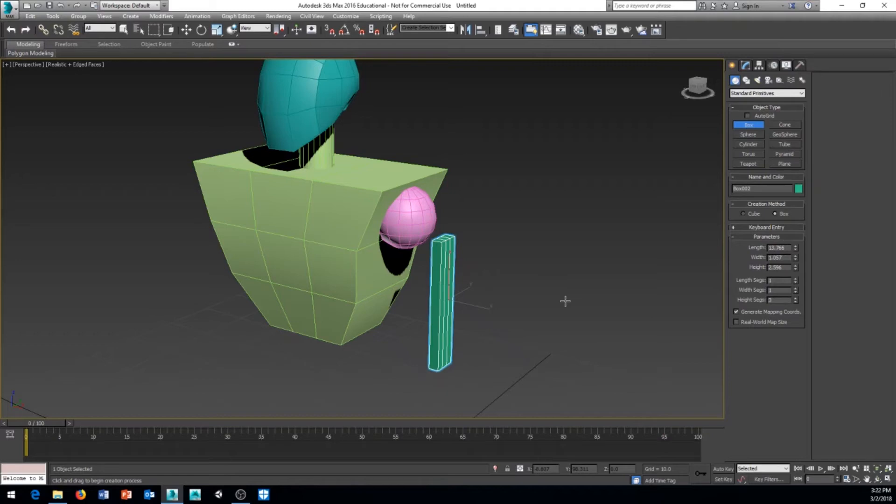
{"action": "middle_click_drag", "start_coordinate": [538, 296], "coordinate": [413, 306], "text": "alt"}
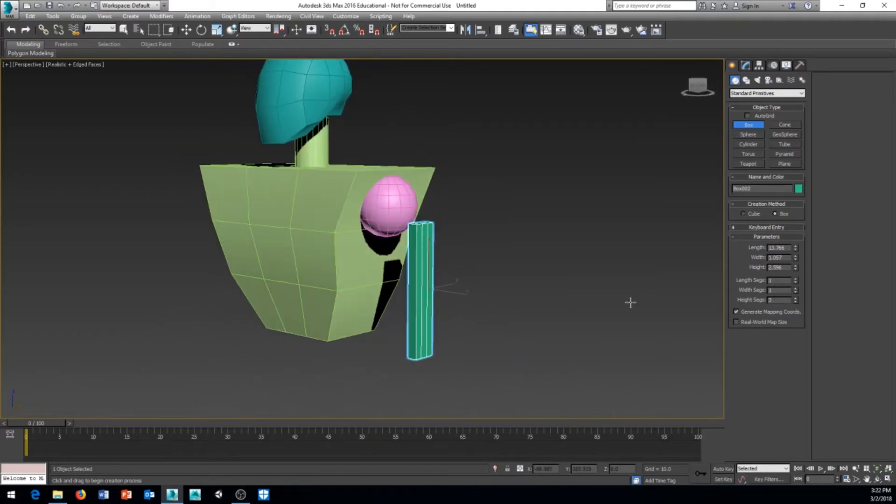
Step: Set the arm box's height segments to 1 and its length segments to 3
{"action": "middle_click_drag", "start_coordinate": [630, 302], "coordinate": [571, 305], "text": "alt"}
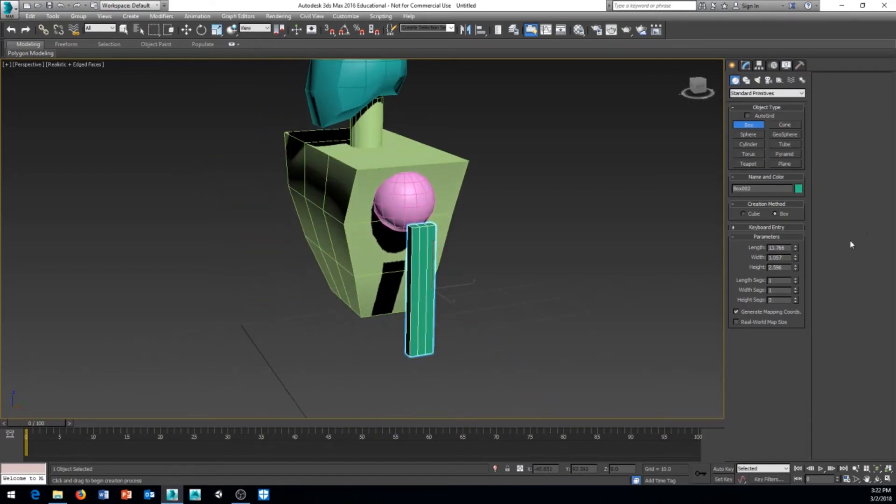
{"action": "left_click", "coordinate": [796, 302]}
{"action": "left_click", "coordinate": [796, 301]}
{"action": "left_click", "coordinate": [797, 291]}
{"action": "left_click", "coordinate": [795, 279]}
{"action": "left_click", "coordinate": [796, 279]}
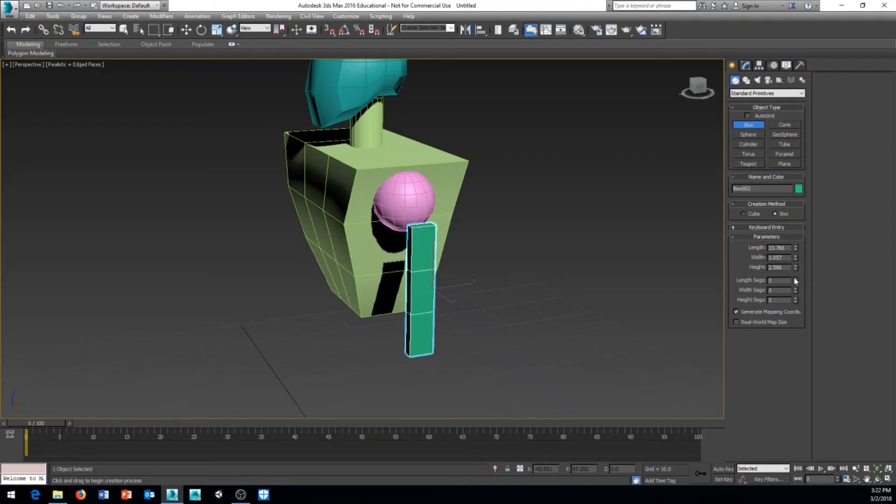
Step: Finish creating the arm box and convert it to an Editable Poly
{"action": "middle_click_drag", "start_coordinate": [514, 306], "coordinate": [517, 300]}
{"action": "key", "text": "w"}
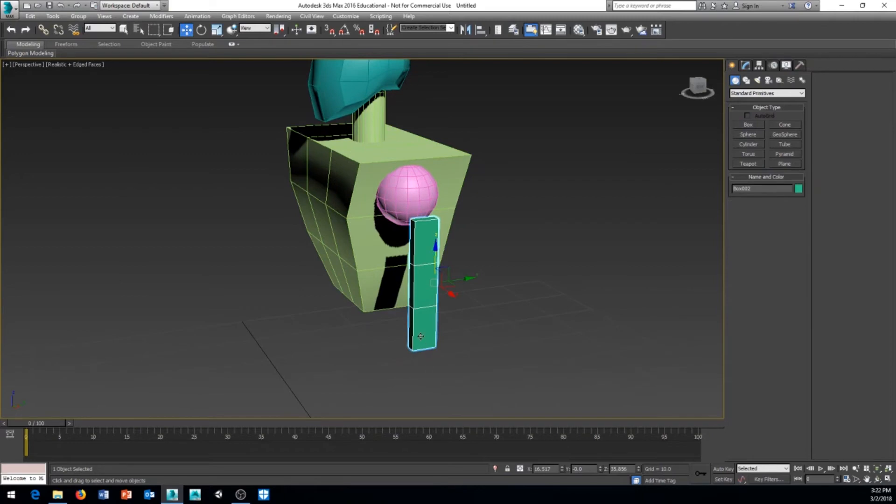
{"action": "right_click", "coordinate": [420, 336]}
{"action": "mouse_move", "coordinate": [450, 430]}
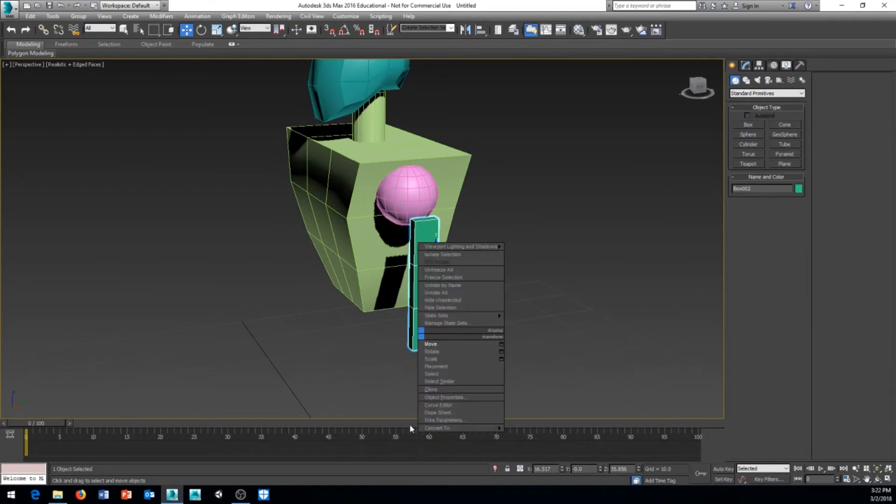
{"action": "left_click", "coordinate": [409, 435]}
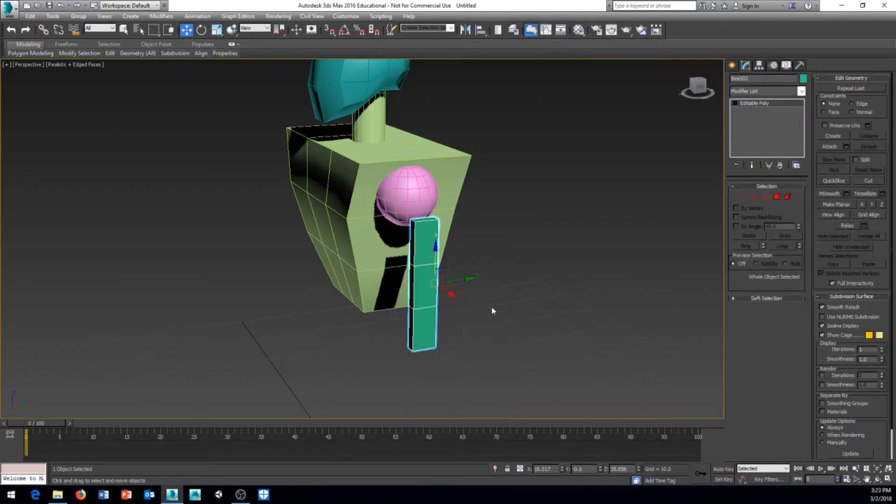
Step: At vertex level, scale the arm's bottom vertices and the lower middle row narrower so the arm tapers downward
{"action": "left_click", "coordinate": [741, 198]}
{"action": "scroll", "coordinate": [422, 373], "scroll_direction": "up", "scroll_amount": 5}
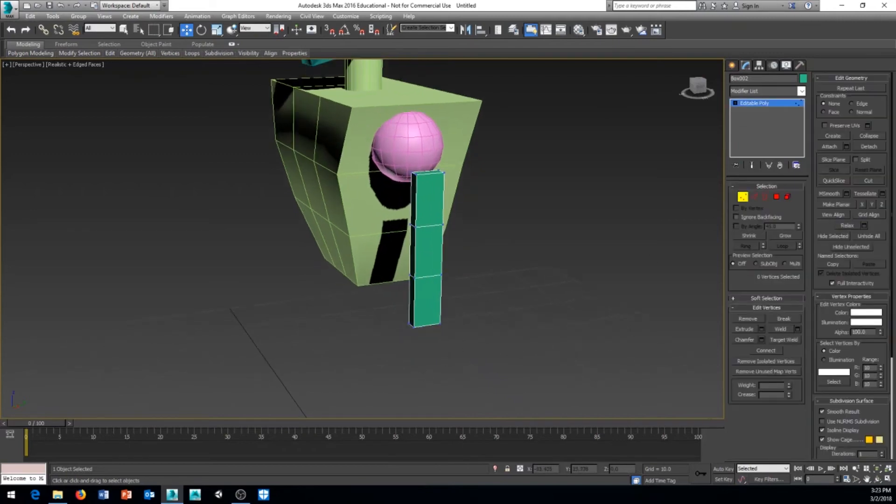
{"action": "left_click_drag", "start_coordinate": [418, 323], "coordinate": [444, 312]}
{"action": "right_click", "coordinate": [506, 301]}
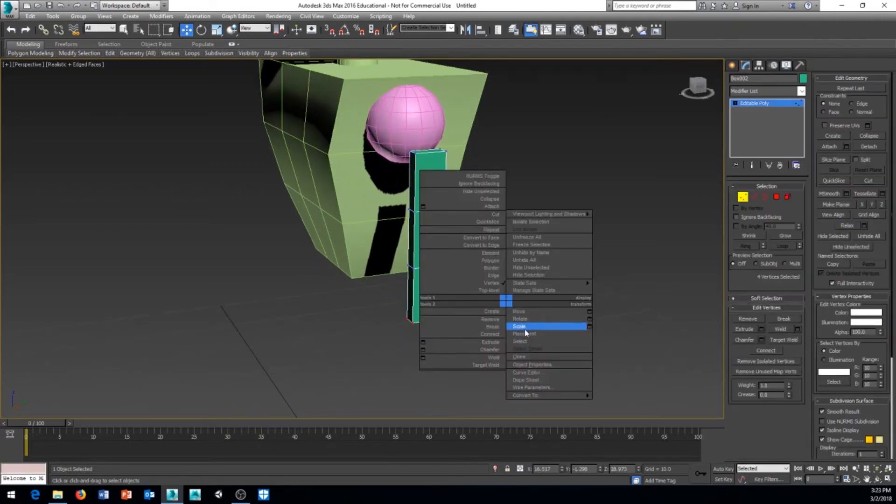
{"action": "left_click", "coordinate": [525, 330]}
{"action": "middle_click_drag", "start_coordinate": [525, 329], "coordinate": [479, 332], "text": "alt"}
{"action": "left_click_drag", "start_coordinate": [378, 320], "coordinate": [410, 322]}
{"action": "left_click_drag", "start_coordinate": [384, 290], "coordinate": [395, 266]}
{"action": "middle_click_drag", "start_coordinate": [459, 210], "coordinate": [457, 218]}
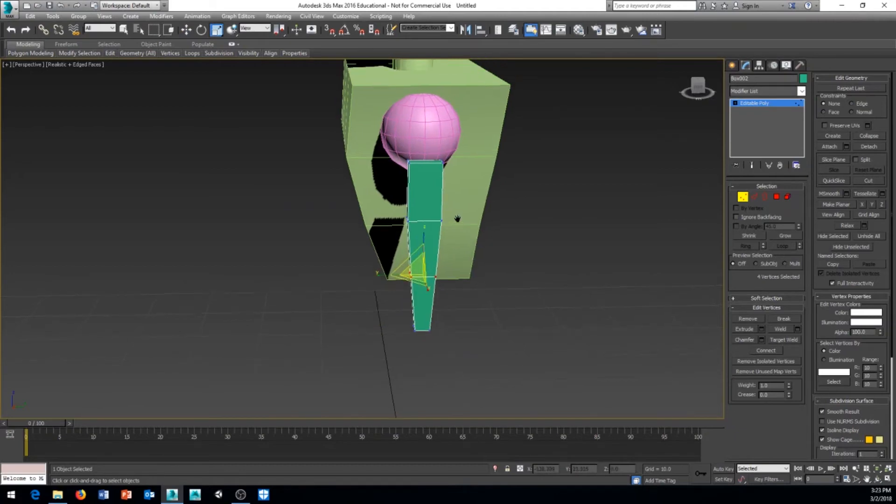
Step: Bend the arm by moving its upper middle vertex row to about Y 0.10 and its lower middle row to about Y 0.01
{"action": "left_click_drag", "start_coordinate": [395, 236], "coordinate": [394, 235]}
{"action": "right_click", "coordinate": [480, 208]}
{"action": "left_click", "coordinate": [493, 220]}
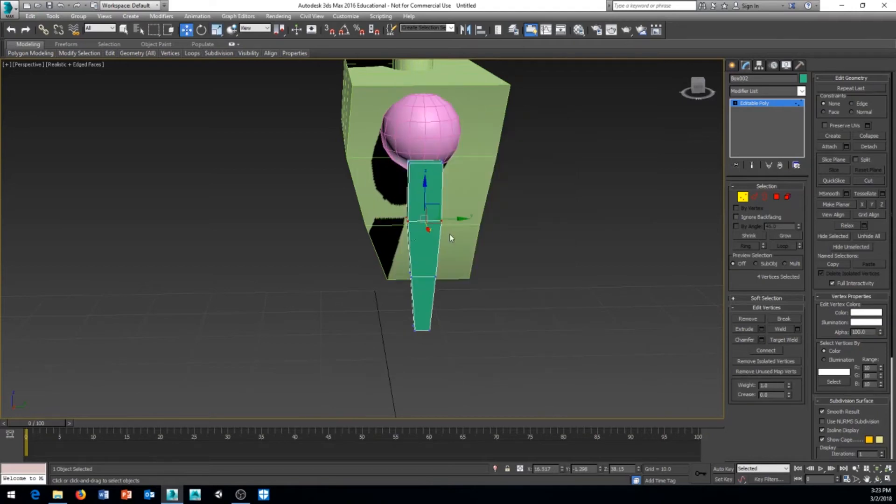
{"action": "left_click_drag", "start_coordinate": [449, 220], "coordinate": [469, 225]}
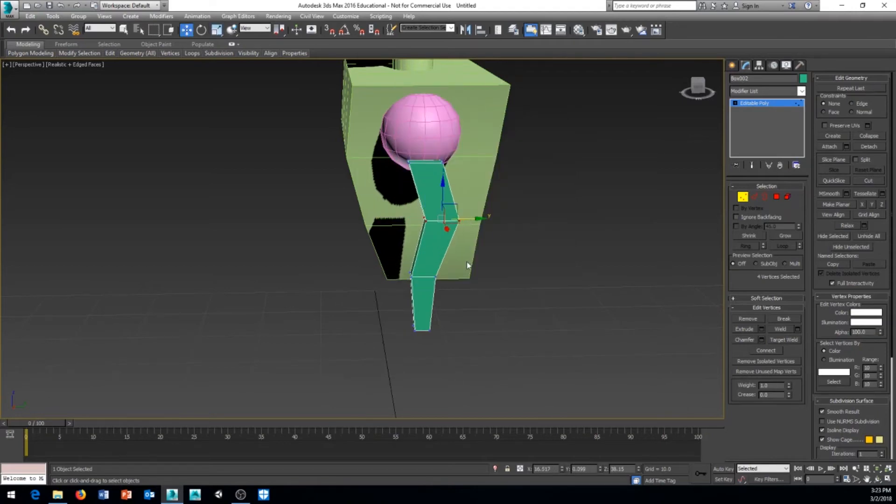
{"action": "left_click_drag", "start_coordinate": [390, 295], "coordinate": [390, 294]}
{"action": "left_click_drag", "start_coordinate": [452, 274], "coordinate": [471, 276]}
{"action": "middle_click_drag", "start_coordinate": [482, 277], "coordinate": [520, 276], "text": "alt"}
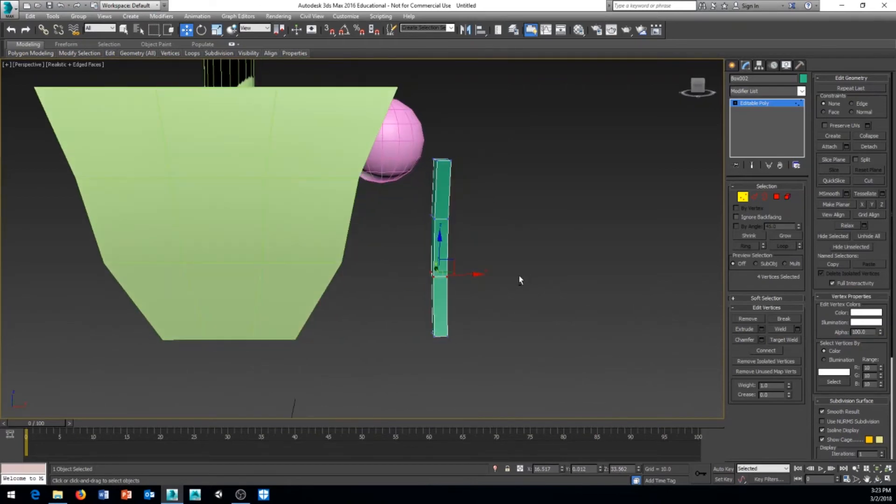
Step: Scale the arm's top vertex row wider in X, and widen the two middle rows slightly, the lower one to about 112%
{"action": "middle_click_drag", "start_coordinate": [504, 245], "coordinate": [497, 260]}
{"action": "left_click_drag", "start_coordinate": [470, 140], "coordinate": [393, 210]}
{"action": "right_click", "coordinate": [509, 183]}
{"action": "left_click", "coordinate": [534, 208]}
{"action": "left_click_drag", "start_coordinate": [483, 263], "coordinate": [483, 262]}
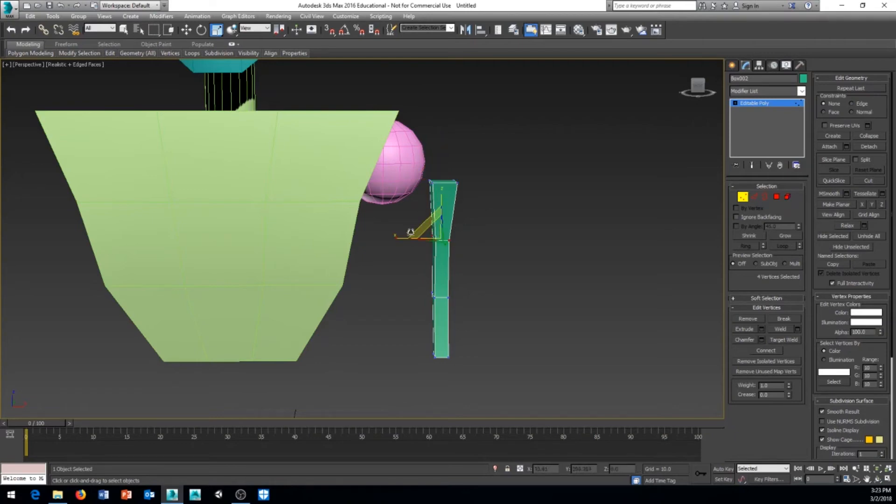
{"action": "middle_click_drag", "start_coordinate": [476, 312], "coordinate": [433, 257], "text": "alt"}
{"action": "left_click_drag", "start_coordinate": [433, 256], "coordinate": [383, 274]}
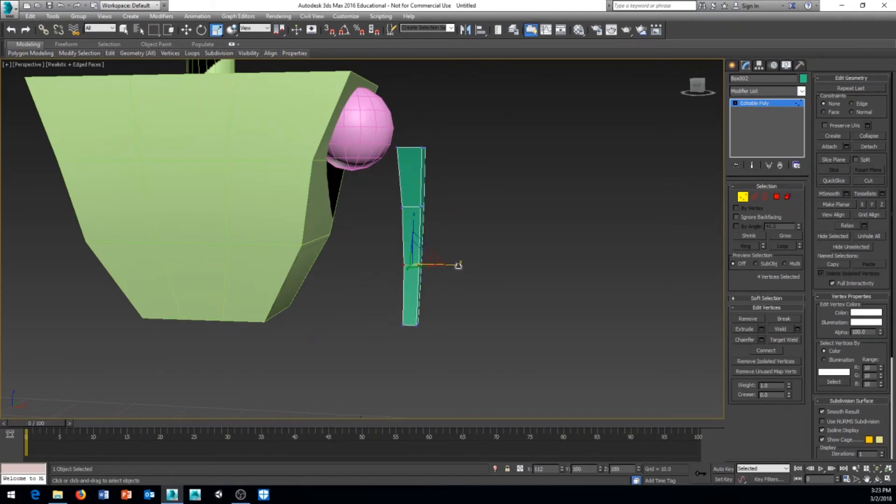
Step: Leave vertex editing and move the whole arm inward under the shoulder sphere to about X 11.90
{"action": "left_click", "coordinate": [773, 107]}
{"action": "right_click", "coordinate": [533, 213]}
{"action": "left_click", "coordinate": [565, 223]}
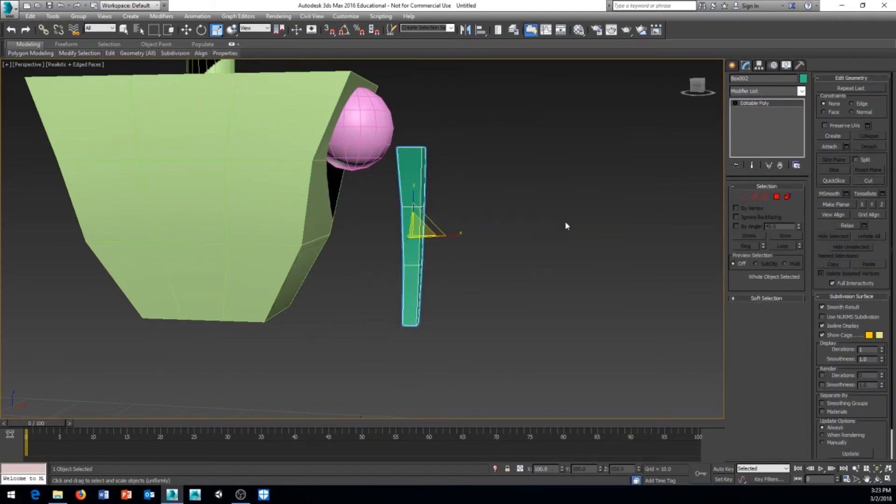
{"action": "middle_click_drag", "start_coordinate": [570, 224], "coordinate": [584, 229]}
{"action": "left_click_drag", "start_coordinate": [461, 242], "coordinate": [402, 252]}
{"action": "middle_click_drag", "start_coordinate": [403, 252], "coordinate": [500, 221], "text": "alt"}
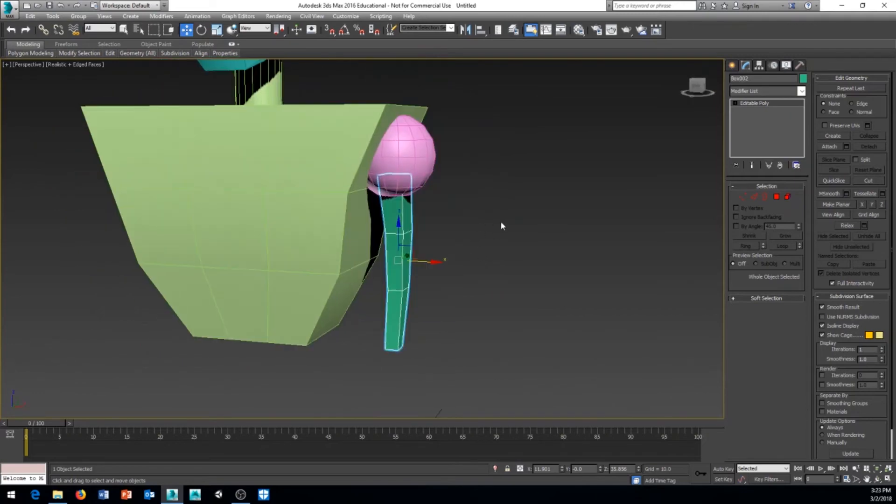
Step: Lengthen the arm by scaling it vertically, and lower it to about Z 32.77 beneath the shoulder sphere
{"action": "right_click", "coordinate": [501, 218]}
{"action": "left_click", "coordinate": [540, 241]}
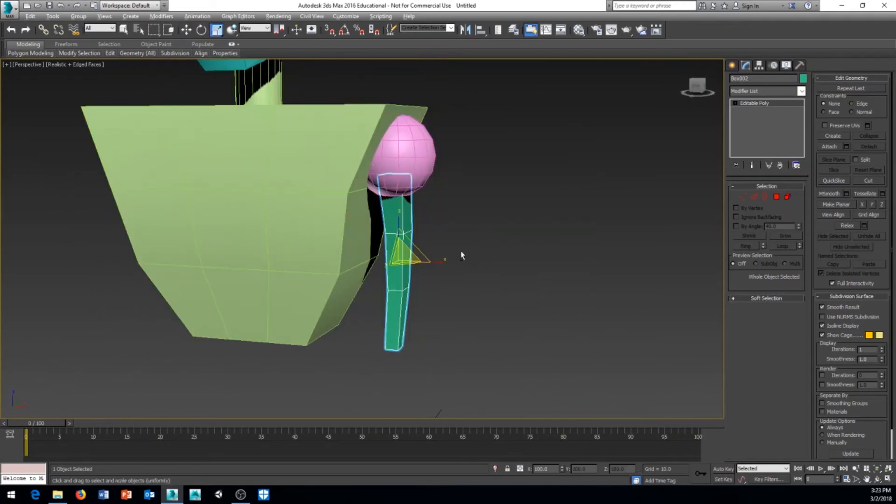
{"action": "middle_click_drag", "start_coordinate": [460, 254], "coordinate": [408, 224], "text": "alt"}
{"action": "left_click_drag", "start_coordinate": [407, 223], "coordinate": [403, 268]}
{"action": "right_click", "coordinate": [520, 226]}
{"action": "left_click", "coordinate": [531, 240]}
{"action": "middle_click_drag", "start_coordinate": [403, 267], "coordinate": [586, 292], "text": "alt"}
{"action": "scroll", "coordinate": [482, 258], "scroll_direction": "down", "scroll_amount": 5}
Step: Create a short cylinder on the ground beside the figure, about 2.54 in radius and 2.23 high
{"action": "left_click", "coordinate": [733, 66]}
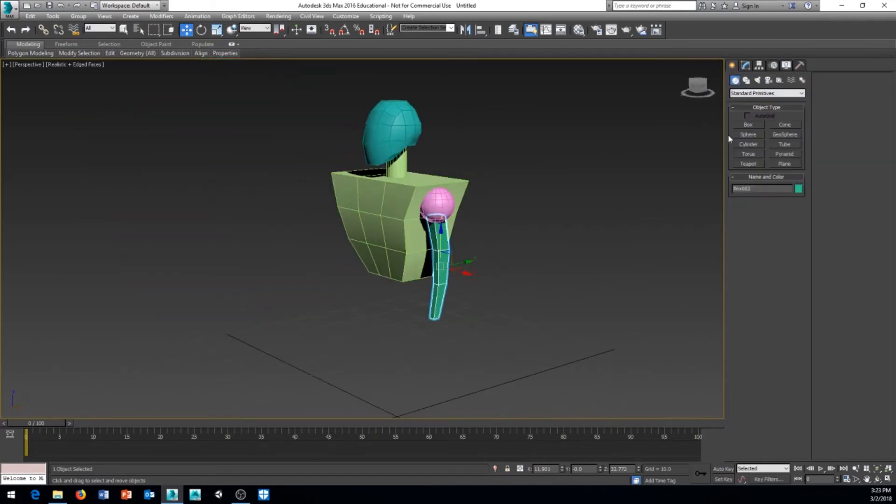
{"action": "left_click", "coordinate": [747, 145]}
{"action": "middle_click_drag", "start_coordinate": [490, 278], "coordinate": [480, 329], "text": "alt"}
{"action": "left_click_drag", "start_coordinate": [480, 330], "coordinate": [486, 337]}
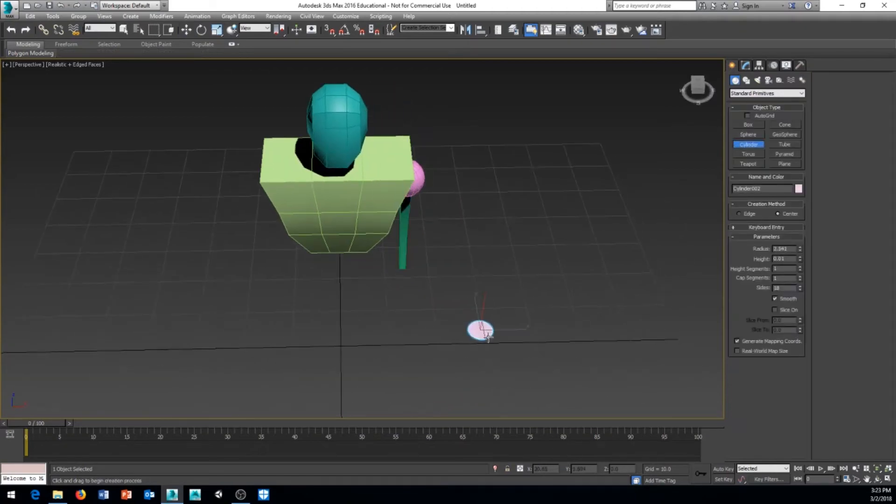
{"action": "left_click", "coordinate": [487, 325]}
{"action": "middle_click_drag", "start_coordinate": [487, 325], "coordinate": [468, 324], "text": "alt"}
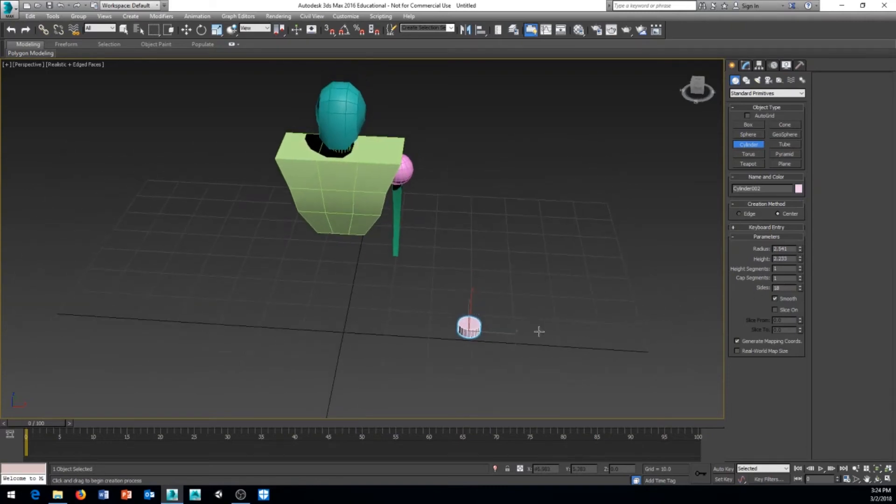
Step: Turn on angle snap and rotate the cylinder 90 degrees about Y so it lies on its side
{"action": "scroll", "coordinate": [462, 338], "scroll_direction": "up", "scroll_amount": 3}
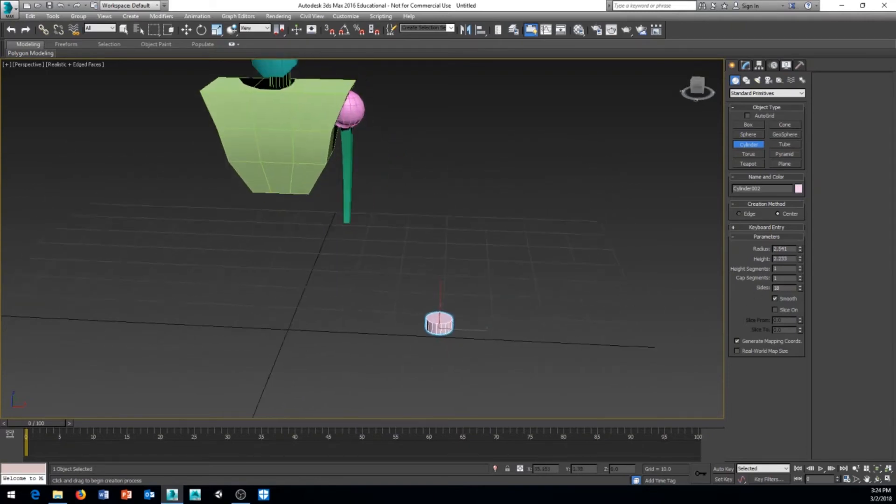
{"action": "scroll", "coordinate": [468, 335], "scroll_direction": "up", "scroll_amount": 4}
{"action": "scroll", "coordinate": [470, 299], "scroll_direction": "down", "scroll_amount": 3}
{"action": "middle_click_drag", "start_coordinate": [480, 282], "coordinate": [486, 311]}
{"action": "key", "text": "w"}
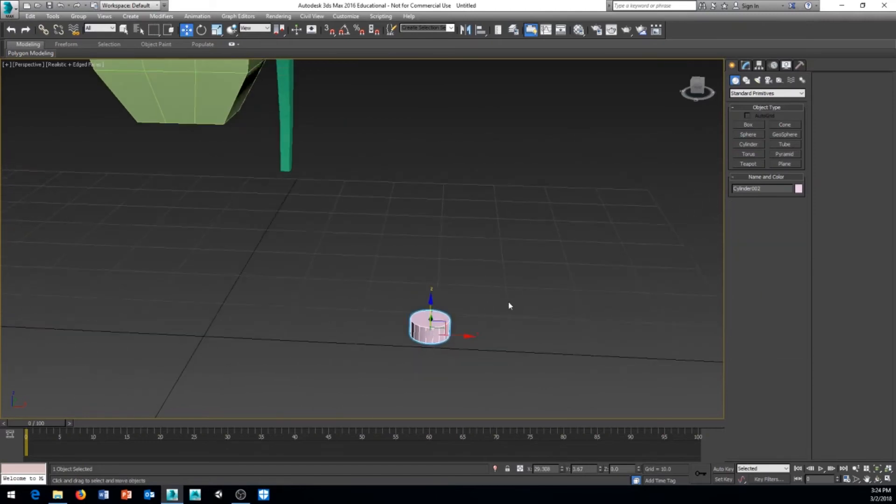
{"action": "right_click", "coordinate": [512, 304]}
{"action": "left_click", "coordinate": [544, 301]}
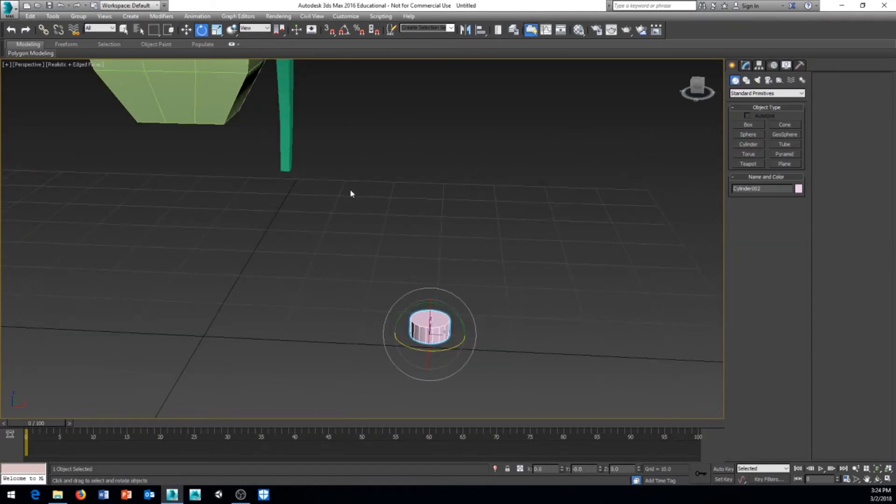
{"action": "left_click", "coordinate": [345, 30]}
{"action": "left_click_drag", "start_coordinate": [467, 344], "coordinate": [474, 340]}
{"action": "right_click", "coordinate": [509, 330]}
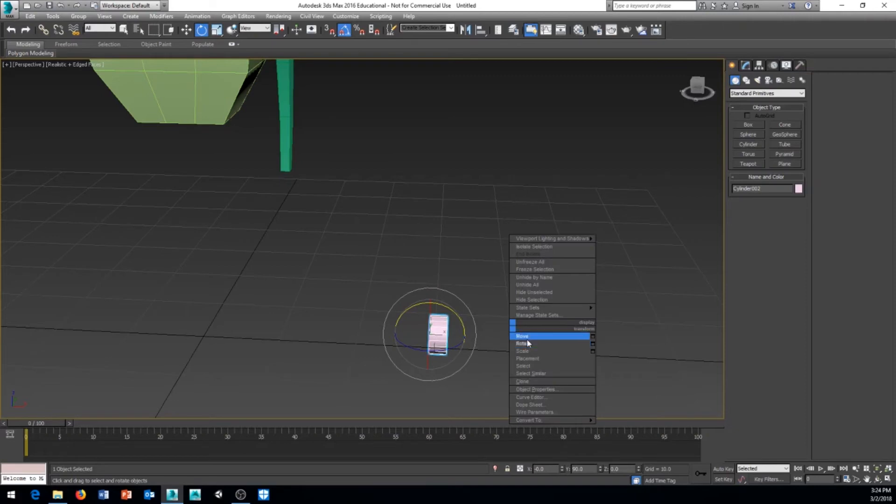
Step: Move the cylinder to the arm's lower end as an elbow joint, at about X 10.38, Y -1.24, Z 22.32
{"action": "left_click", "coordinate": [523, 337]}
{"action": "middle_click_drag", "start_coordinate": [493, 337], "coordinate": [524, 355]}
{"action": "left_click_drag", "start_coordinate": [485, 346], "coordinate": [348, 192]}
{"action": "middle_click_drag", "start_coordinate": [348, 192], "coordinate": [363, 276], "text": "alt"}
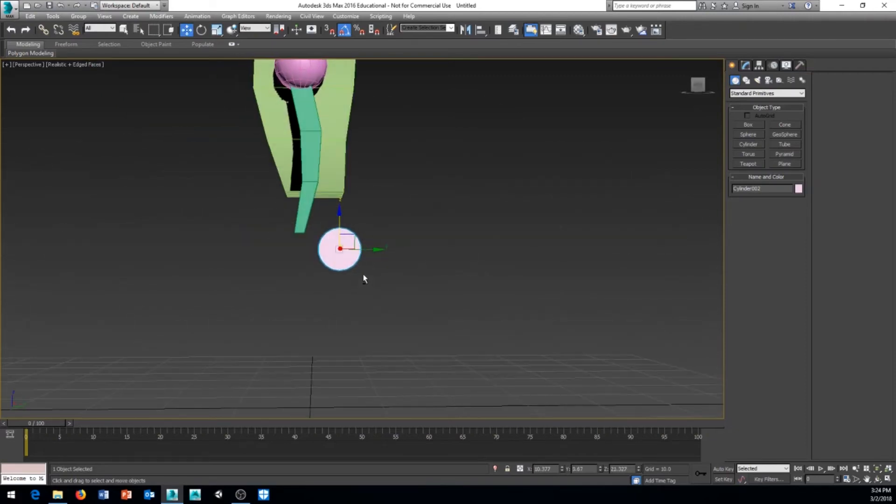
{"action": "left_click_drag", "start_coordinate": [351, 235], "coordinate": [315, 227]}
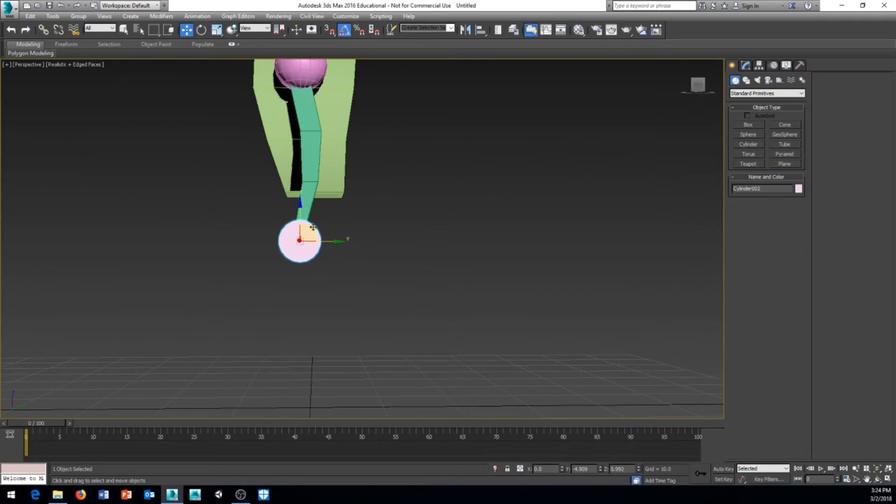
{"action": "middle_click_drag", "start_coordinate": [315, 227], "coordinate": [429, 308], "text": "alt"}
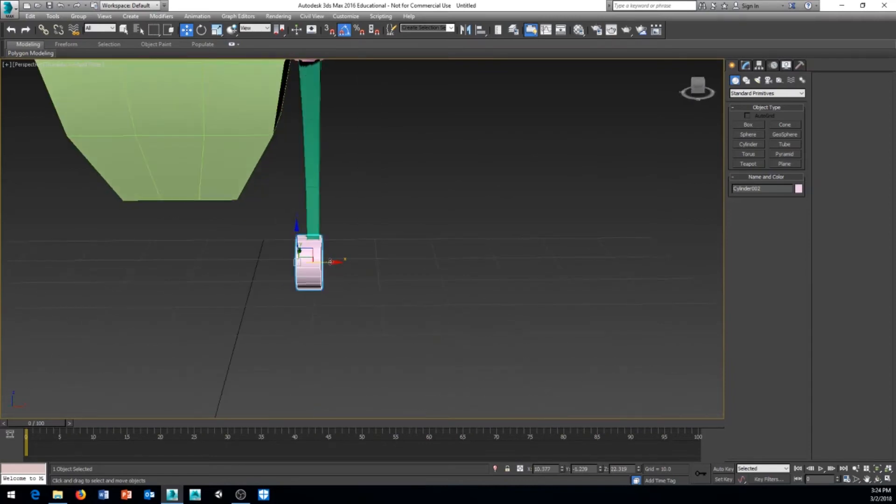
Step: Scale the elbow cylinder down slightly and center it under the arm at about X 10.96, Z 22.37
{"action": "left_click_drag", "start_coordinate": [335, 263], "coordinate": [292, 283]}
{"action": "right_click", "coordinate": [371, 268]}
{"action": "left_click", "coordinate": [394, 293]}
{"action": "right_click", "coordinate": [399, 268]}
{"action": "left_click", "coordinate": [410, 279]}
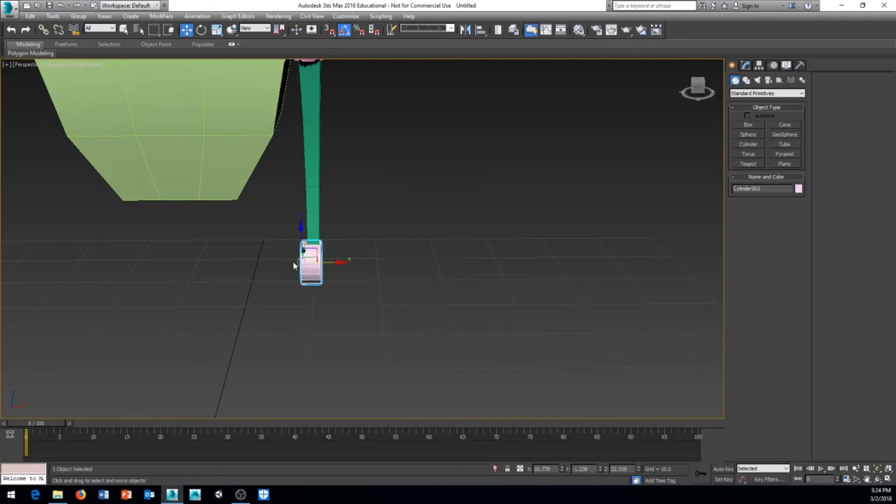
{"action": "left_click_drag", "start_coordinate": [317, 250], "coordinate": [319, 250]}
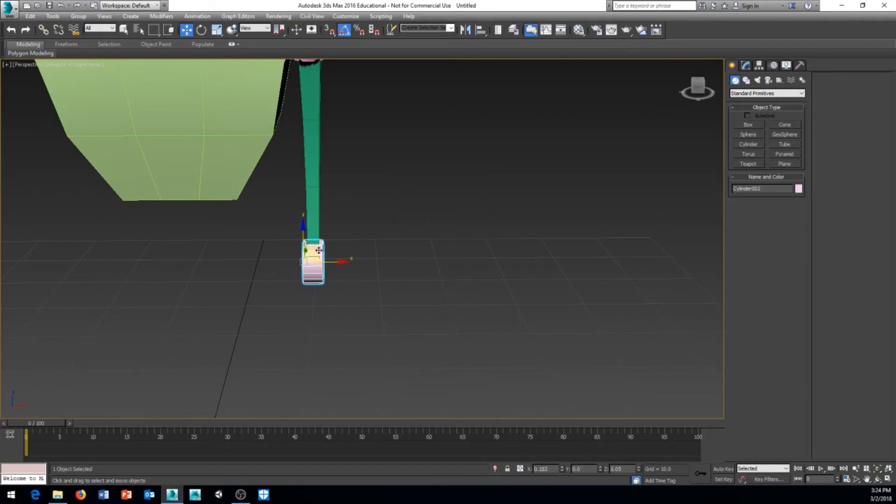
Step: Copy the upper arm about 16.76 units along Y
{"action": "middle_click_drag", "start_coordinate": [397, 268], "coordinate": [386, 303], "text": "alt"}
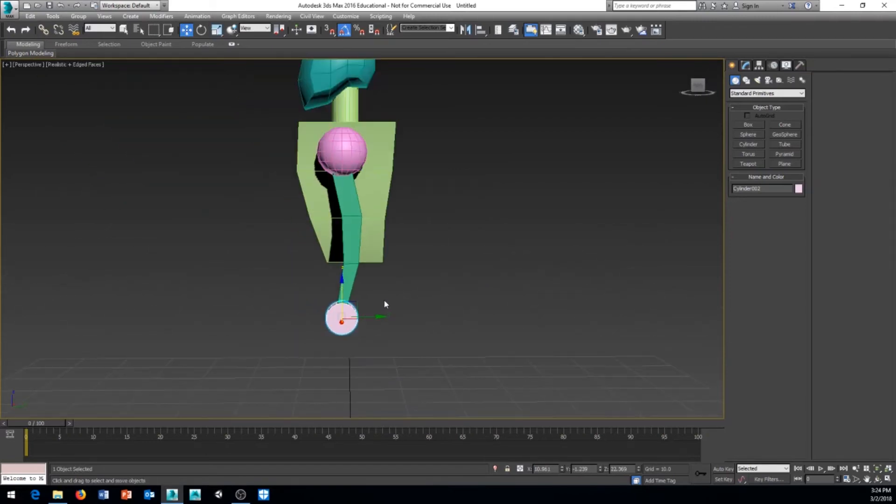
{"action": "left_click", "coordinate": [356, 246]}
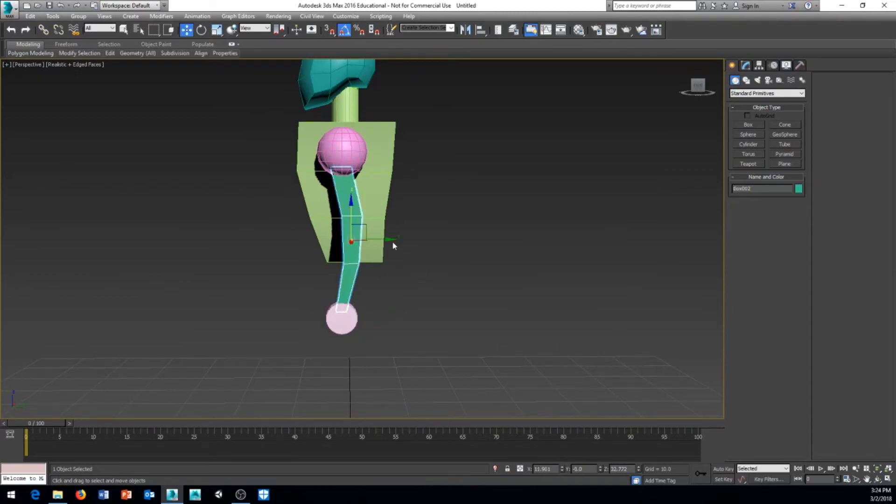
{"action": "left_click_drag", "start_coordinate": [389, 239], "coordinate": [516, 240], "text": "shift"}
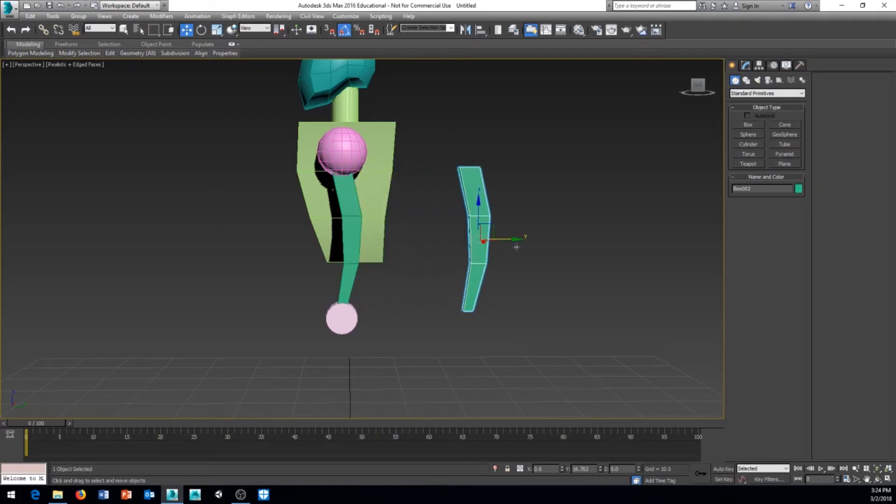
{"action": "left_click", "coordinate": [449, 286]}
Step: Mirror the copied arm piece across the Y axis with No Clone
{"action": "left_click", "coordinate": [467, 31]}
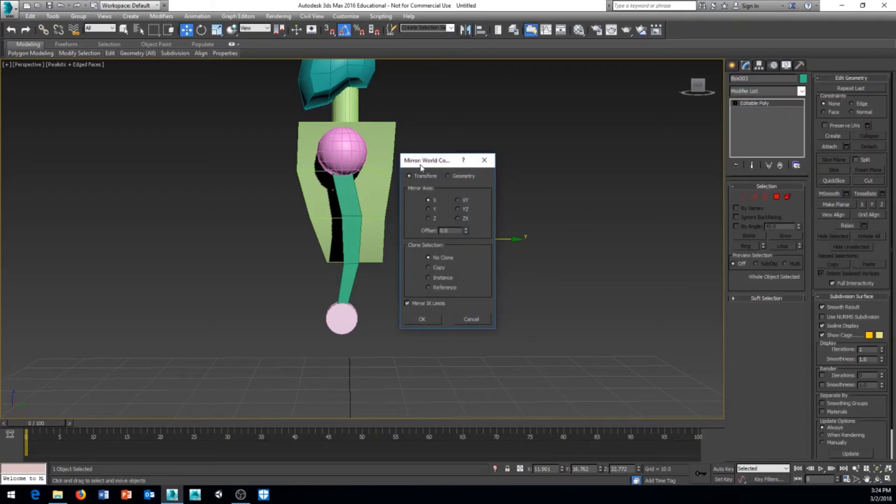
{"action": "left_click_drag", "start_coordinate": [421, 167], "coordinate": [552, 175]}
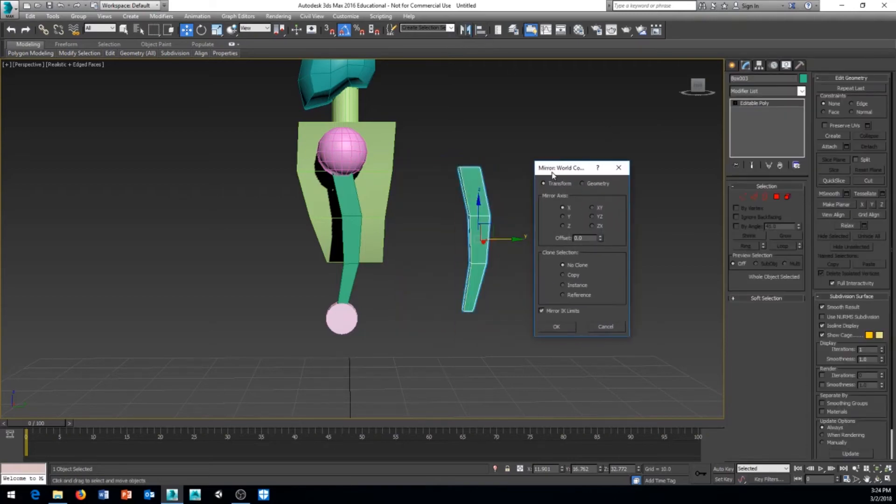
{"action": "left_click", "coordinate": [560, 216]}
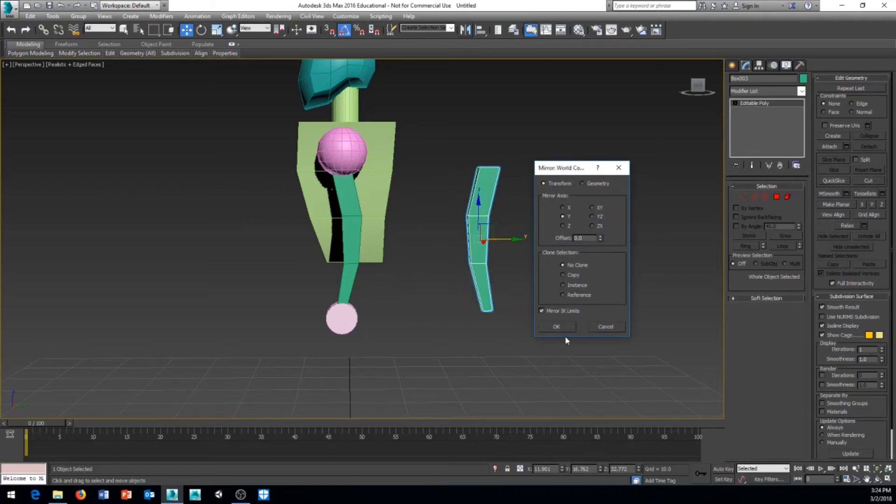
{"action": "left_click", "coordinate": [557, 327]}
Step: Move the mirrored arm piece beneath the elbow cylinder as a forearm, at about X 11.84, Y -2.38, Z 12.48
{"action": "left_click_drag", "start_coordinate": [488, 233], "coordinate": [351, 380]}
{"action": "middle_click_drag", "start_coordinate": [365, 326], "coordinate": [367, 208]}
{"action": "middle_click_drag", "start_coordinate": [406, 286], "coordinate": [438, 285], "text": "alt"}
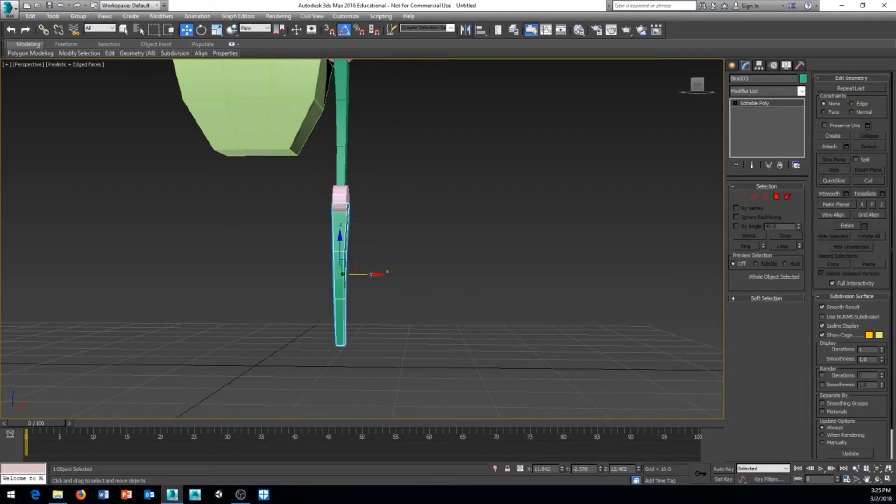
Step: Scale the forearm uniformly to about 71.6% and raise it to about Z 13.97 so it meets the elbow
{"action": "right_click", "coordinate": [415, 289]}
{"action": "left_click", "coordinate": [443, 316]}
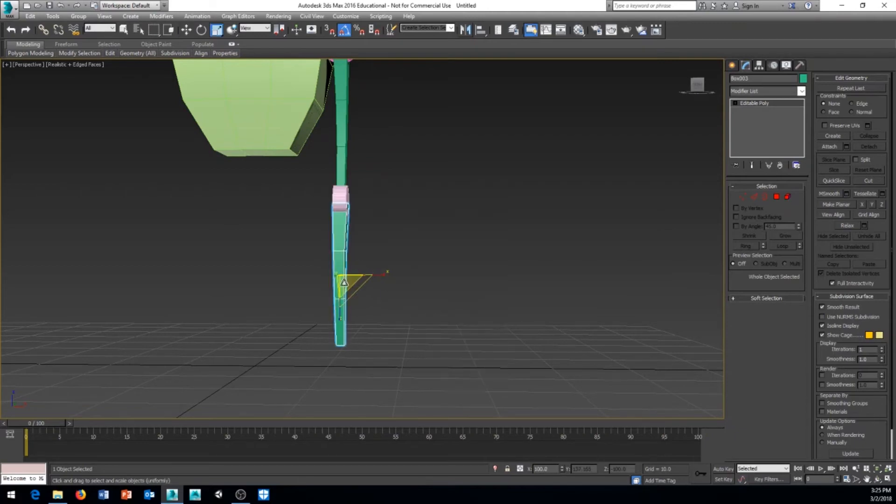
{"action": "left_click_drag", "start_coordinate": [344, 283], "coordinate": [420, 293]}
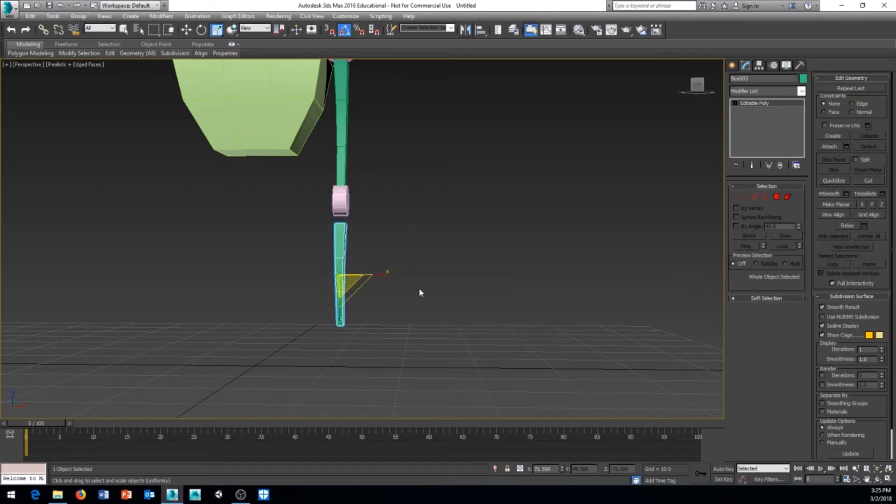
{"action": "right_click", "coordinate": [420, 293]}
{"action": "left_click", "coordinate": [446, 294]}
{"action": "left_click_drag", "start_coordinate": [340, 251], "coordinate": [341, 240]}
{"action": "middle_click_drag", "start_coordinate": [276, 240], "coordinate": [439, 273], "text": "alt"}
{"action": "middle_click_drag", "start_coordinate": [383, 293], "coordinate": [325, 319], "text": "alt"}
{"action": "middle_click_drag", "start_coordinate": [396, 323], "coordinate": [350, 312]}
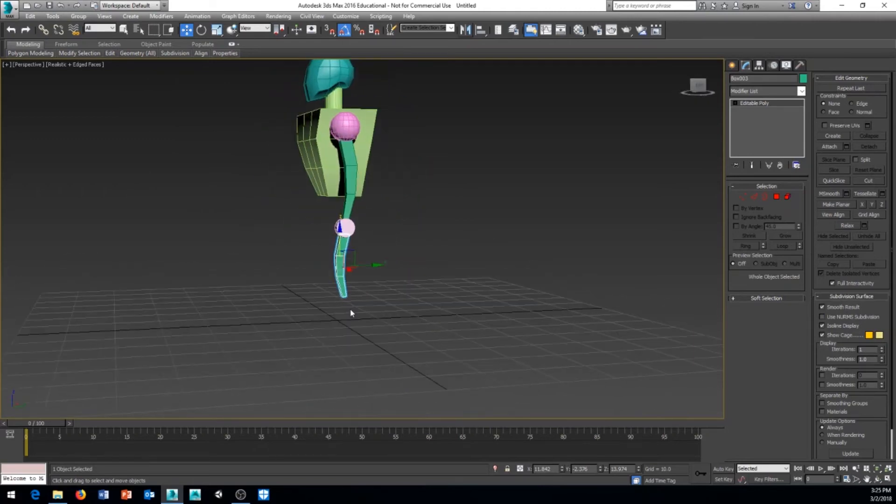
{"action": "scroll", "coordinate": [352, 310], "scroll_direction": "up", "scroll_amount": 3}
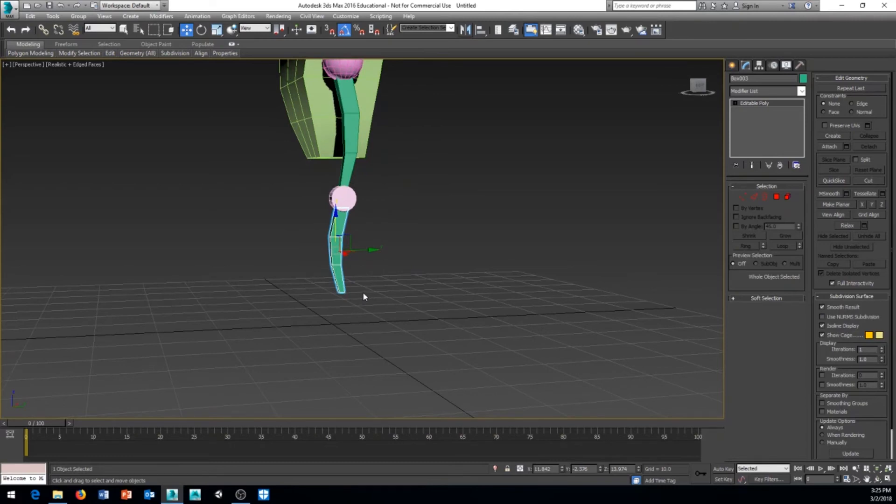
{"action": "middle_click_drag", "start_coordinate": [394, 282], "coordinate": [390, 327], "text": "alt"}
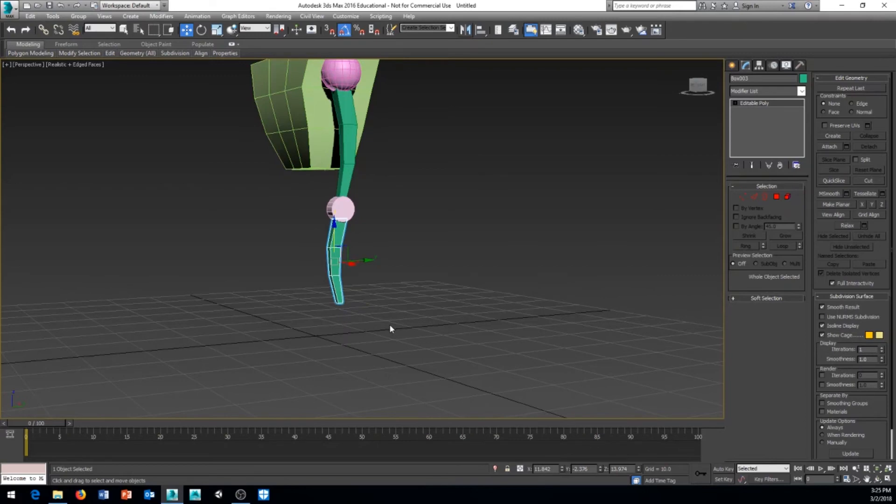
Step: Create a cylinder on the grid beside the arm, about 3.67 in radius and 4.46 high, with 2 cap segments
{"action": "left_click", "coordinate": [732, 65]}
{"action": "left_click", "coordinate": [748, 145]}
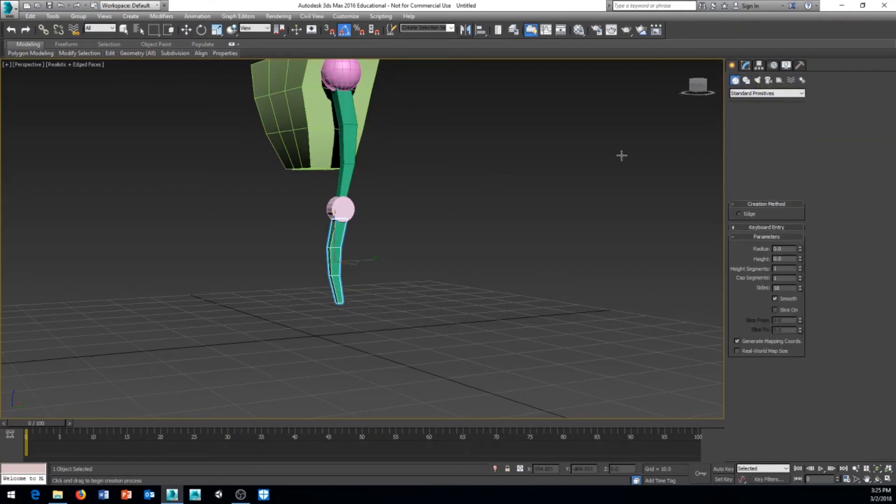
{"action": "middle_click_drag", "start_coordinate": [620, 154], "coordinate": [497, 204], "text": "alt"}
{"action": "left_click_drag", "start_coordinate": [423, 285], "coordinate": [449, 286]}
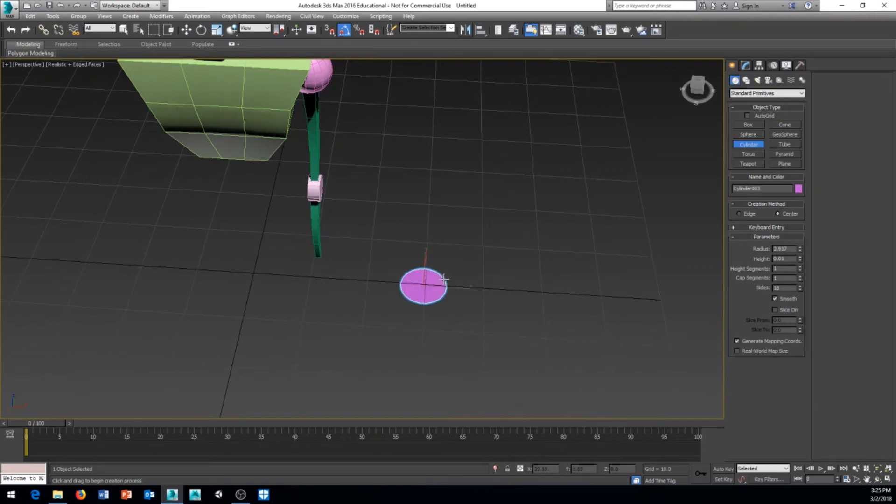
{"action": "left_click", "coordinate": [446, 253]}
{"action": "middle_click_drag", "start_coordinate": [455, 272], "coordinate": [454, 262]}
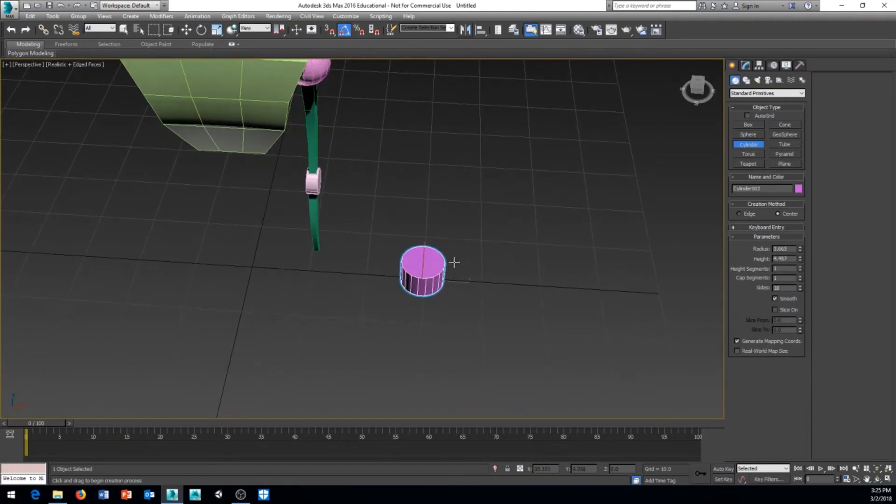
{"action": "left_click", "coordinate": [801, 276]}
{"action": "scroll", "coordinate": [423, 260], "scroll_direction": "up", "scroll_amount": 5}
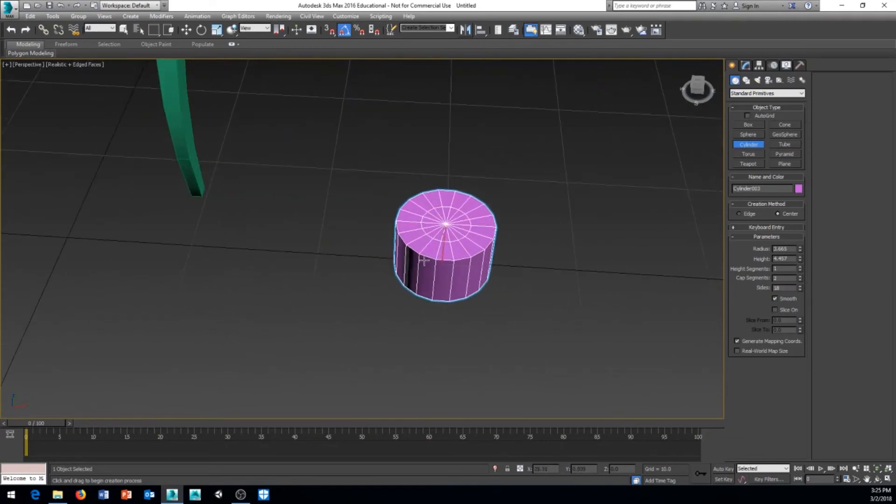
Step: Convert the new cylinder to an Editable Poly
{"action": "mouse_move", "coordinate": [427, 254]}
{"action": "middle_mouse_down"}
{"action": "mouse_move", "coordinate": [396, 262]}
{"action": "mouse_move", "coordinate": [428, 257]}
{"action": "middle_mouse_up"}
{"action": "key", "text": "w"}
{"action": "right_click", "coordinate": [450, 248]}
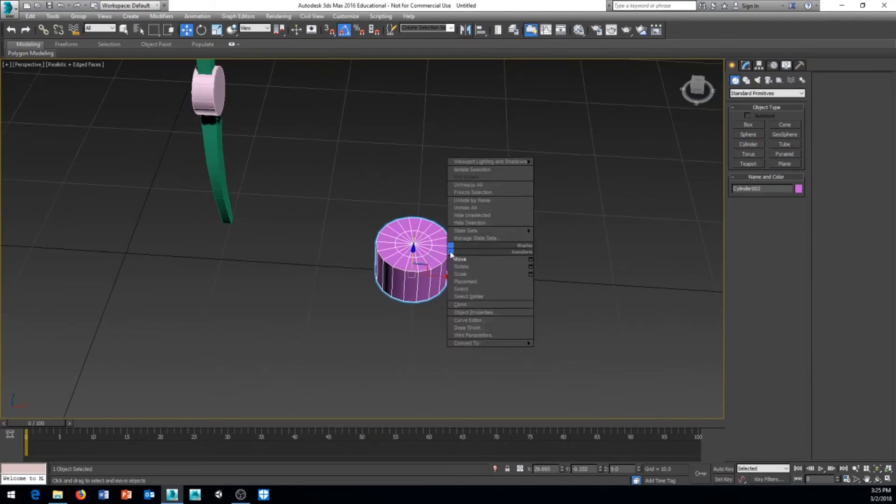
{"action": "mouse_move", "coordinate": [471, 344]}
{"action": "left_click", "coordinate": [440, 353]}
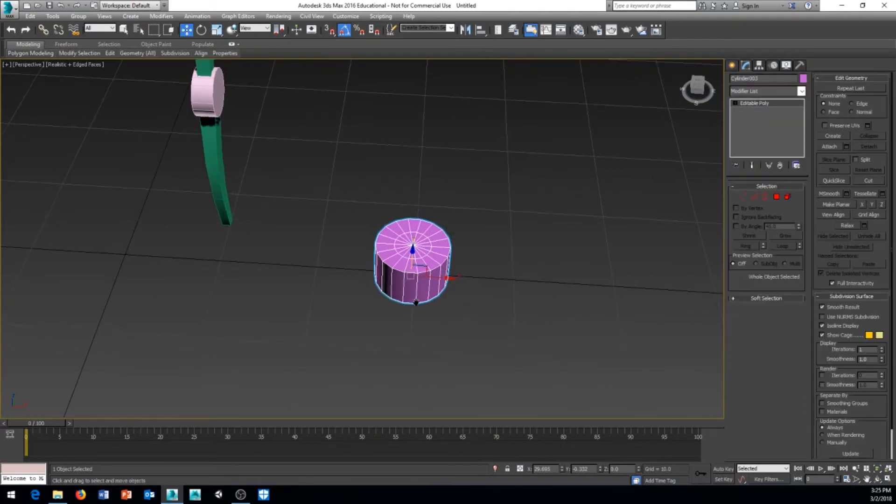
Step: Delete the center vertices of the cylinder's upper and lower caps to open a hole through it
{"action": "scroll", "coordinate": [411, 255], "scroll_direction": "up", "scroll_amount": 4}
{"action": "left_click", "coordinate": [744, 196]}
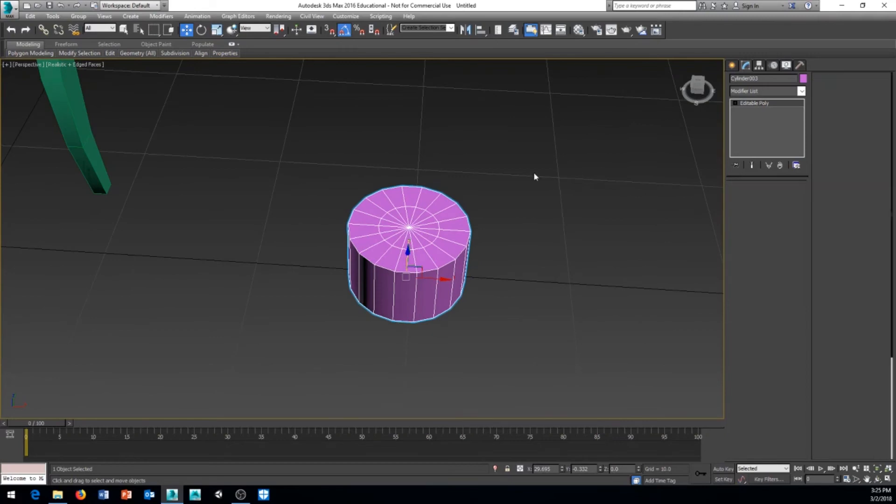
{"action": "middle_click_drag", "start_coordinate": [534, 176], "coordinate": [411, 328], "text": "alt"}
{"action": "left_click", "coordinate": [409, 240]}
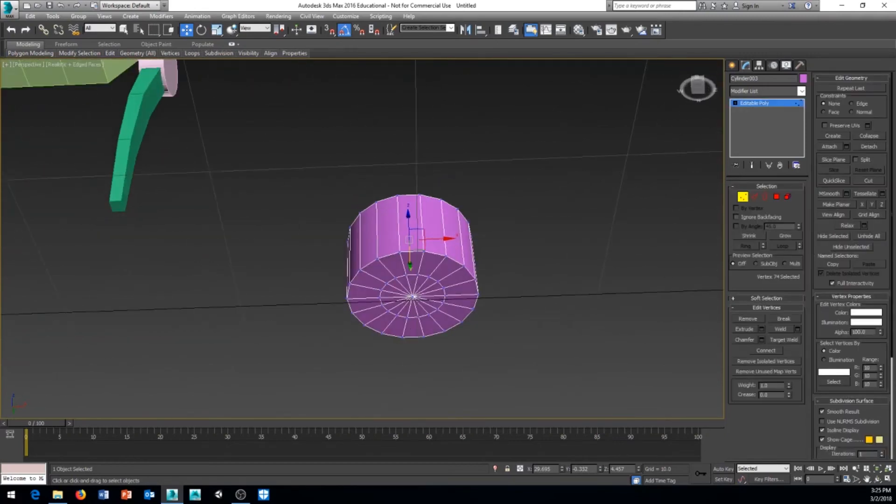
{"action": "left_click", "coordinate": [411, 295], "text": "ctrl"}
{"action": "key", "text": "Delete"}
Step: Delete the inner and outer vertices at the front of the ring, in Top view, to cut it into a C shape
{"action": "middle_click_drag", "start_coordinate": [507, 284], "coordinate": [409, 256], "text": "alt"}
{"action": "key", "text": "t"}
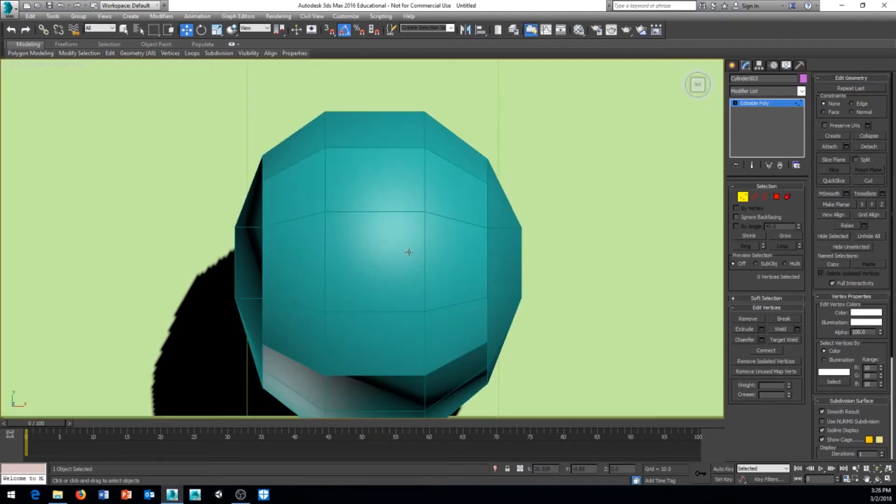
{"action": "key", "text": "z"}
{"action": "middle_click_drag", "start_coordinate": [447, 294], "coordinate": [439, 223]}
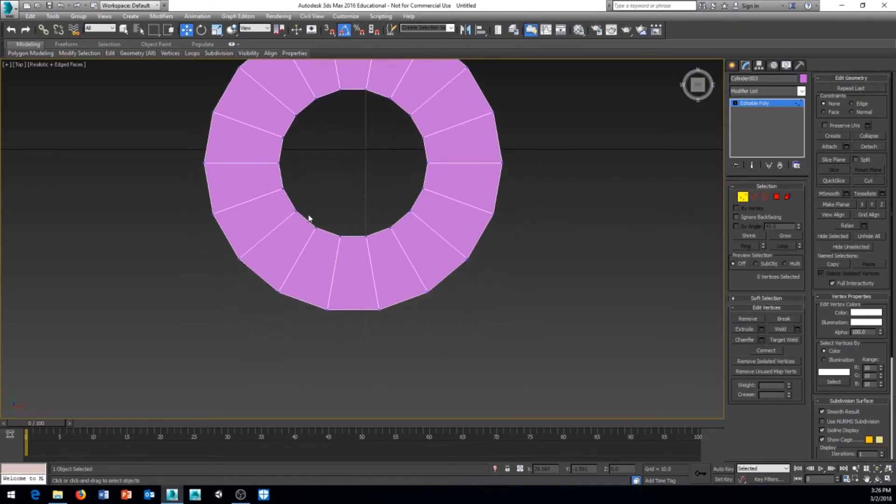
{"action": "left_click_drag", "start_coordinate": [308, 215], "coordinate": [400, 254]}
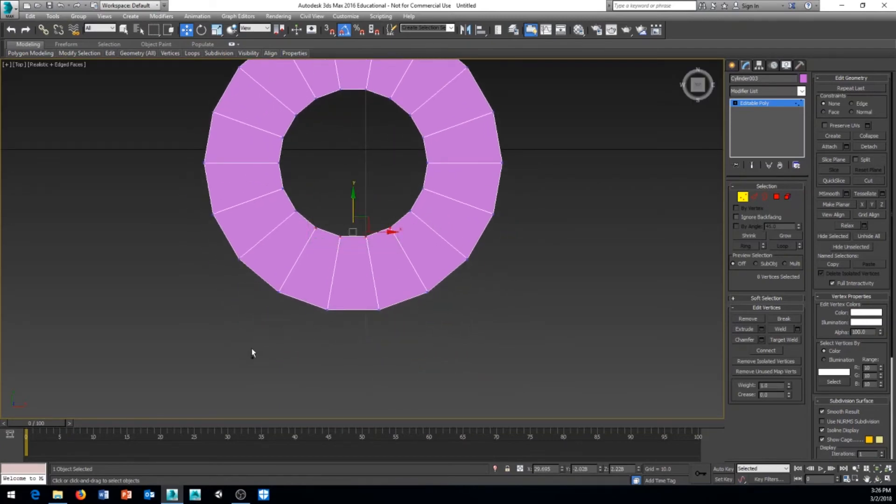
{"action": "left_click_drag", "start_coordinate": [254, 340], "coordinate": [330, 285], "text": "ctrl"}
{"action": "left_click_drag", "start_coordinate": [310, 347], "coordinate": [448, 285], "text": "ctrl"}
{"action": "key", "text": "Delete"}
{"action": "middle_click_drag", "start_coordinate": [395, 284], "coordinate": [368, 265]}
{"action": "key", "text": "p"}
{"action": "scroll", "coordinate": [354, 257], "scroll_direction": "down", "scroll_amount": 5}
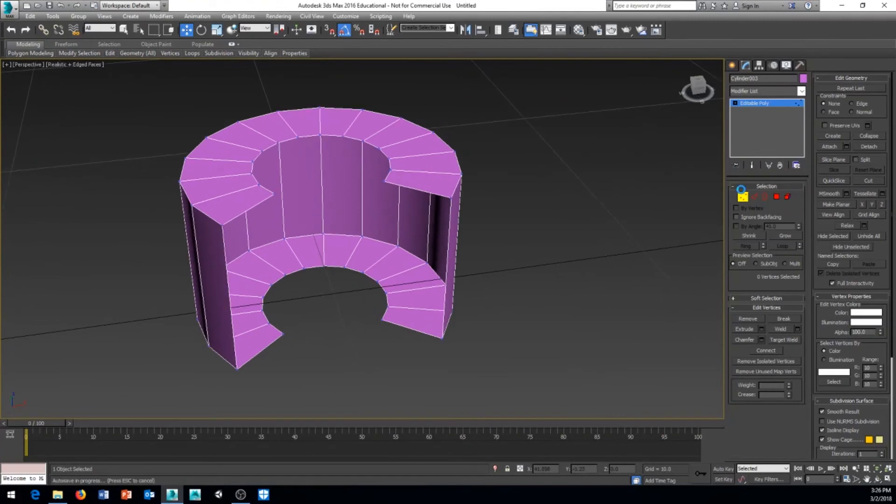
Step: Extrude the lower cap's inner edges and both cut-end edges up to about Z 4.44 to form the inner and end walls
{"action": "left_click", "coordinate": [754, 196]}
{"action": "middle_click_drag", "start_coordinate": [280, 345], "coordinate": [261, 358], "text": "alt"}
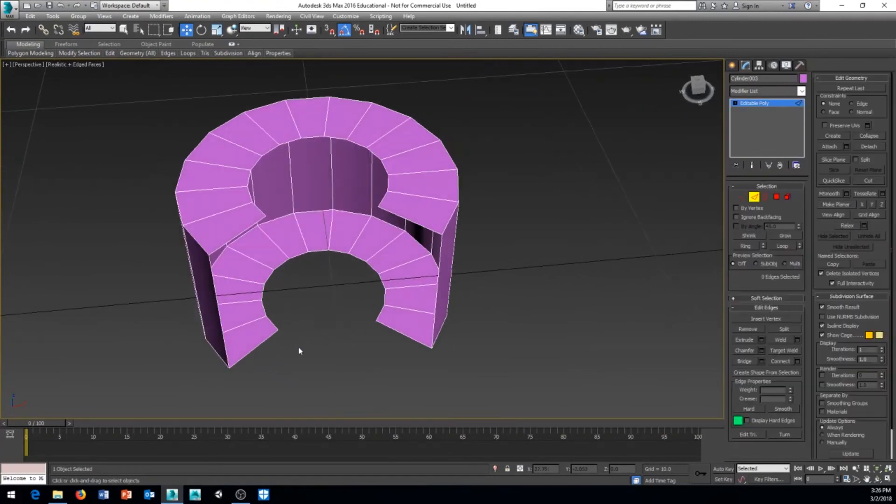
{"action": "left_click", "coordinate": [250, 353]}
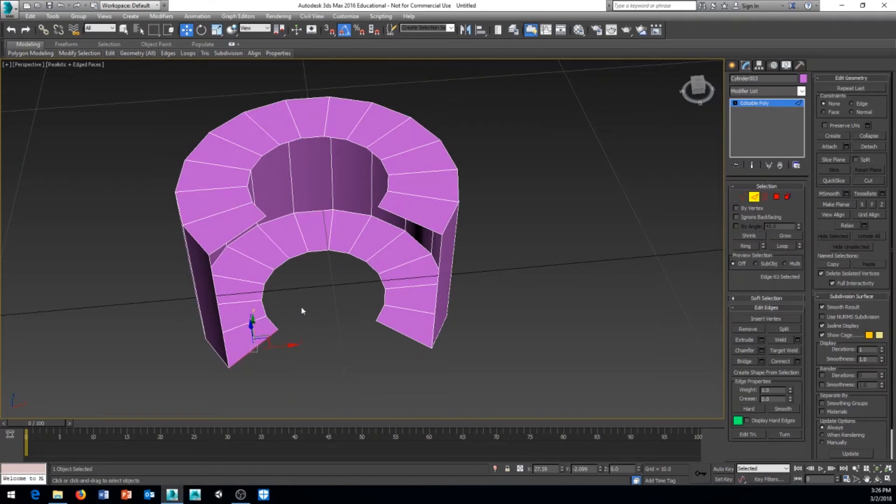
{"action": "left_click", "coordinate": [273, 320], "text": "ctrl"}
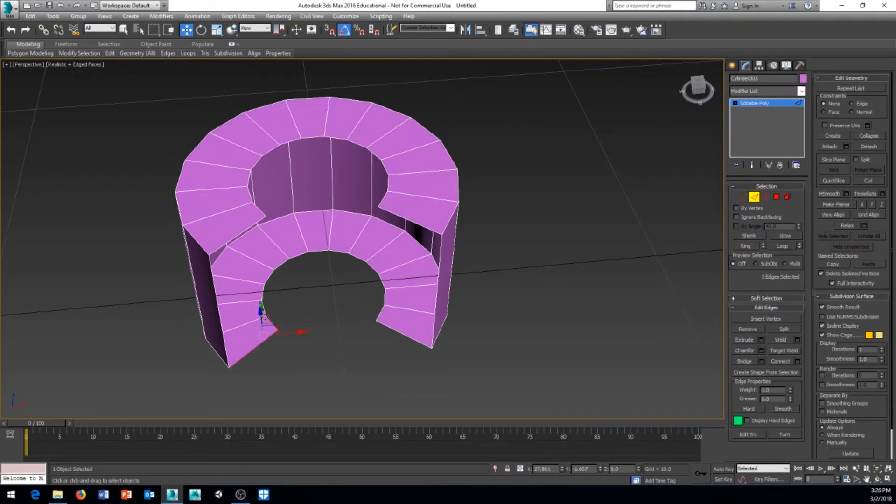
{"action": "left_click", "coordinate": [260, 301], "text": "ctrl"}
{"action": "left_click", "coordinate": [261, 291], "text": "ctrl"}
{"action": "left_click", "coordinate": [265, 279], "text": "ctrl"}
{"action": "left_click", "coordinate": [283, 263], "text": "ctrl"}
{"action": "left_click", "coordinate": [301, 255], "text": "ctrl"}
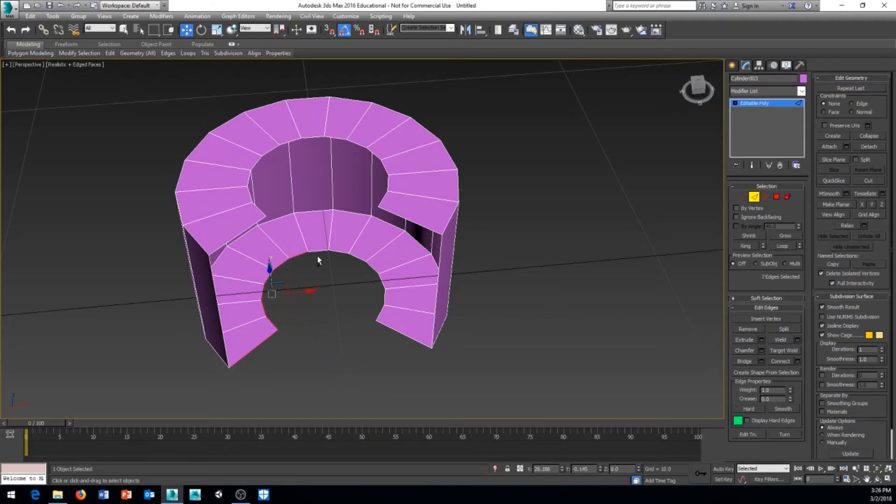
{"action": "left_click", "coordinate": [321, 251], "text": "ctrl"}
{"action": "left_click", "coordinate": [341, 253], "text": "ctrl"}
{"action": "left_click", "coordinate": [360, 259], "text": "ctrl"}
{"action": "left_click", "coordinate": [370, 265], "text": "ctrl"}
{"action": "left_click", "coordinate": [382, 285], "text": "ctrl"}
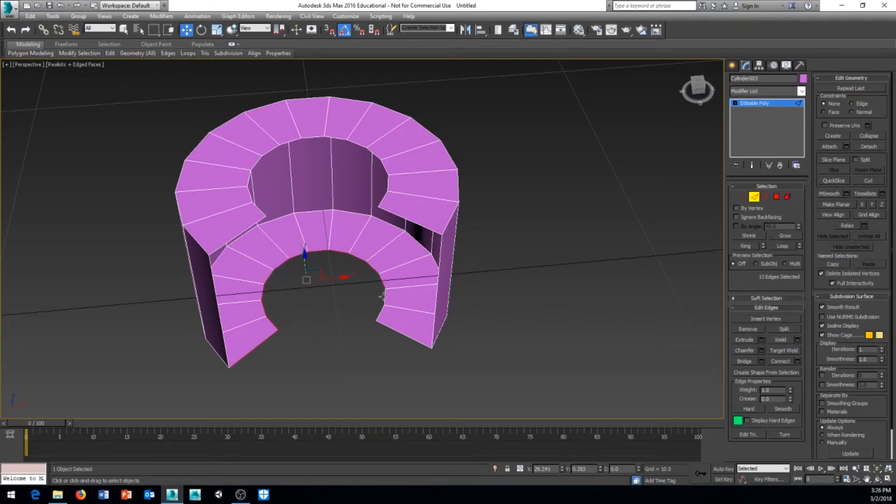
{"action": "left_click", "coordinate": [383, 301], "text": "ctrl"}
{"action": "left_click", "coordinate": [380, 311], "text": "ctrl"}
{"action": "left_click", "coordinate": [389, 328], "text": "ctrl"}
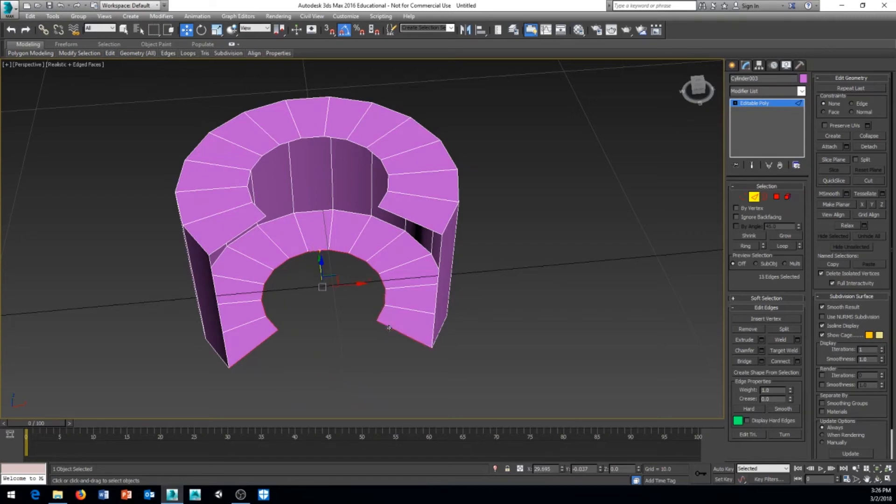
{"action": "middle_click_drag", "start_coordinate": [322, 335], "coordinate": [296, 341], "text": "alt"}
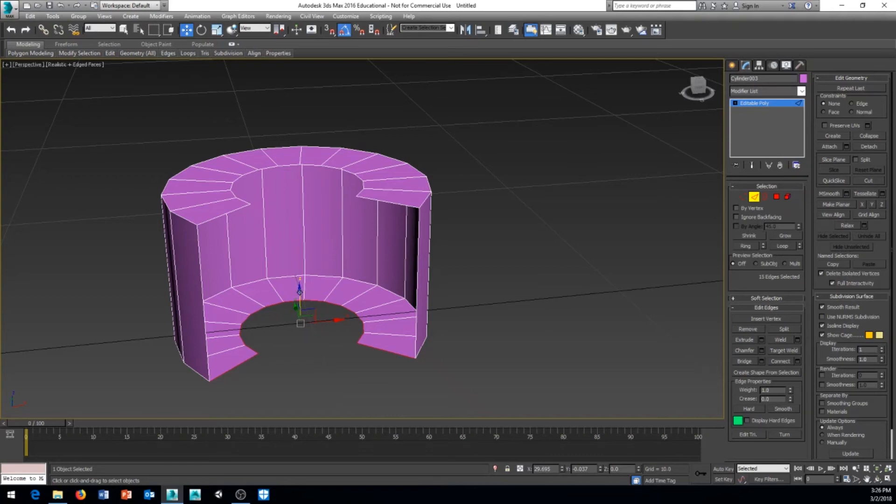
{"action": "left_click_drag", "start_coordinate": [301, 288], "coordinate": [306, 150], "text": "shift"}
{"action": "middle_click_drag", "start_coordinate": [296, 240], "coordinate": [300, 262], "text": "alt"}
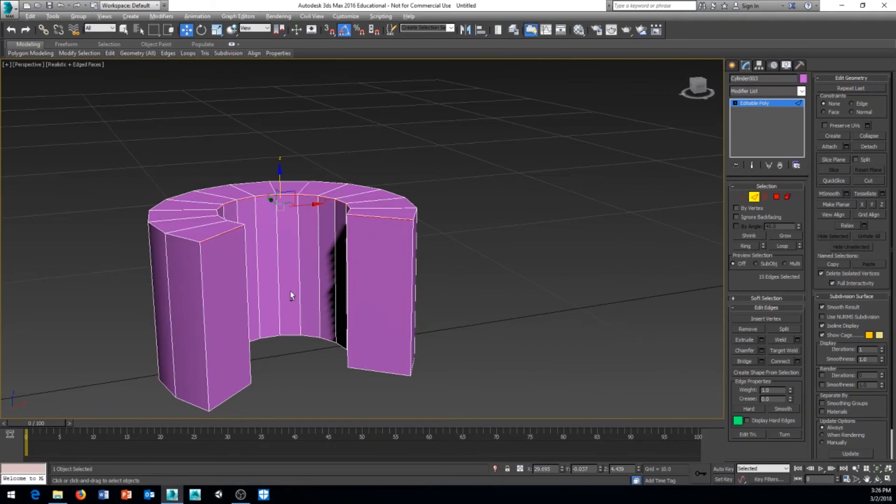
{"action": "middle_click_drag", "start_coordinate": [290, 296], "coordinate": [138, 224], "text": "alt"}
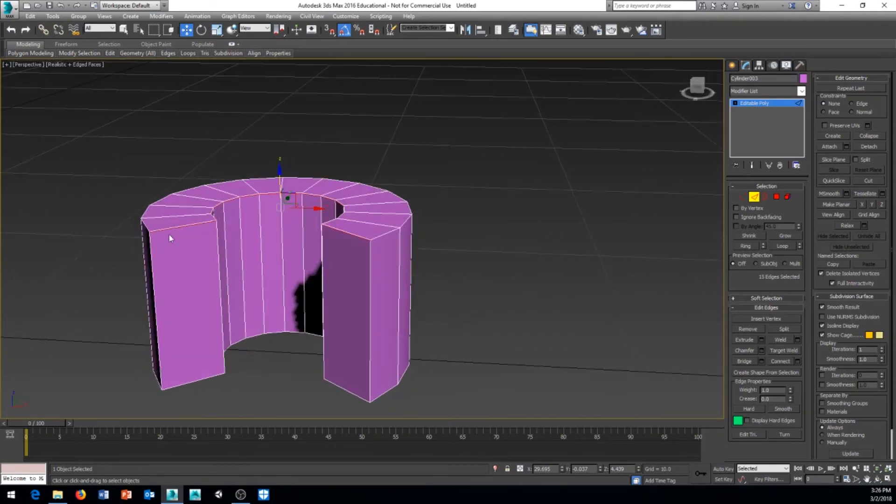
{"action": "middle_click_drag", "start_coordinate": [293, 240], "coordinate": [281, 261], "text": "alt"}
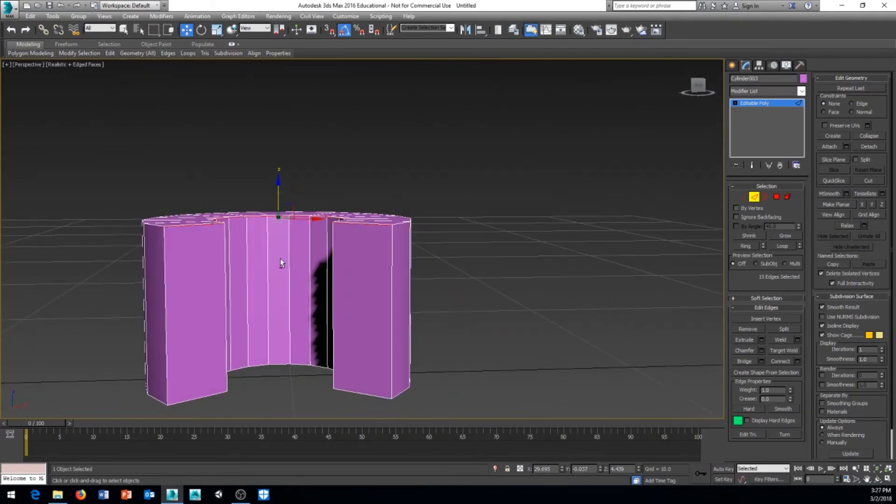
Step: Select all vertices around the C-shape's upper rim and weld them with a threshold of 0.1
{"action": "left_click", "coordinate": [741, 198]}
{"action": "left_click_drag", "start_coordinate": [584, 192], "coordinate": [35, 277]}
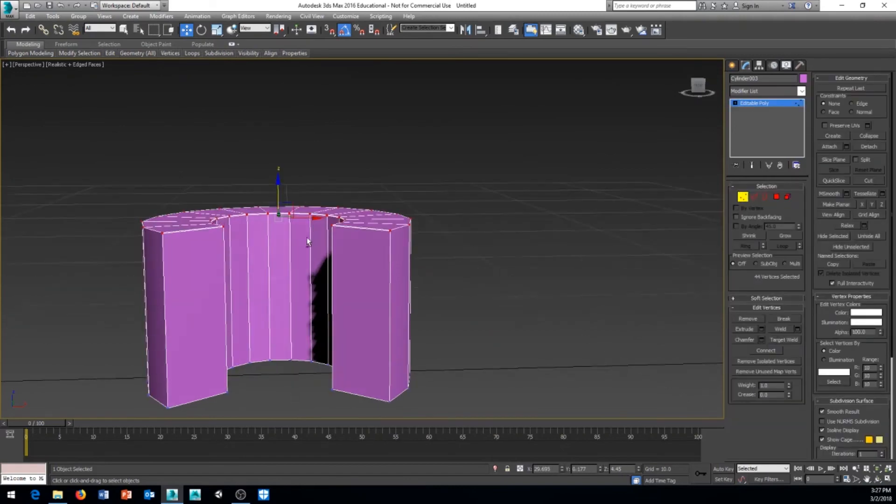
{"action": "middle_click_drag", "start_coordinate": [307, 239], "coordinate": [433, 164], "text": "alt"}
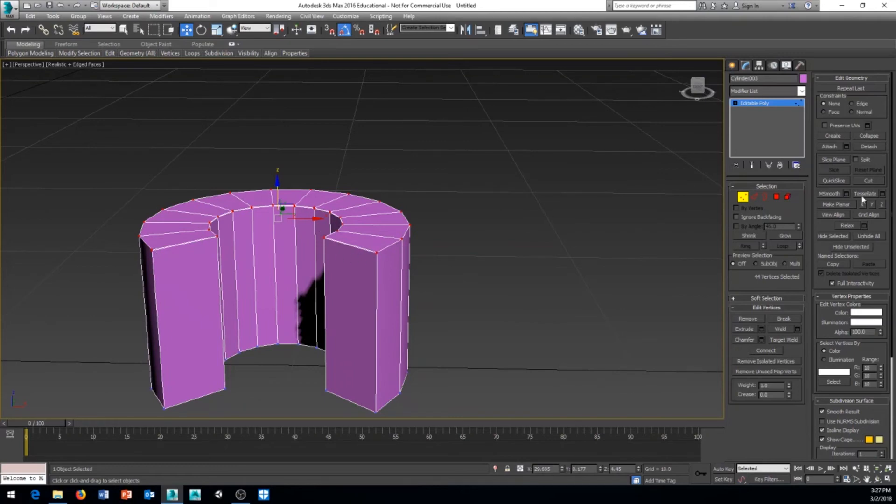
{"action": "left_click", "coordinate": [798, 329]}
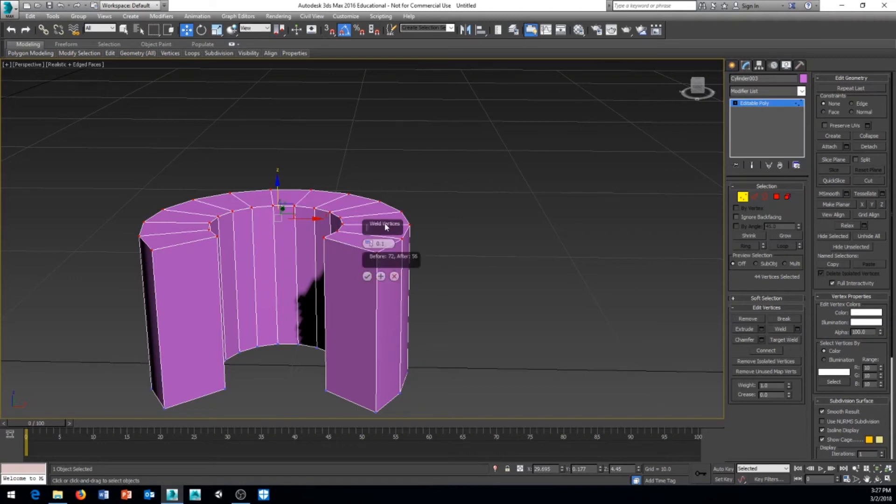
{"action": "left_click_drag", "start_coordinate": [385, 227], "coordinate": [556, 178]}
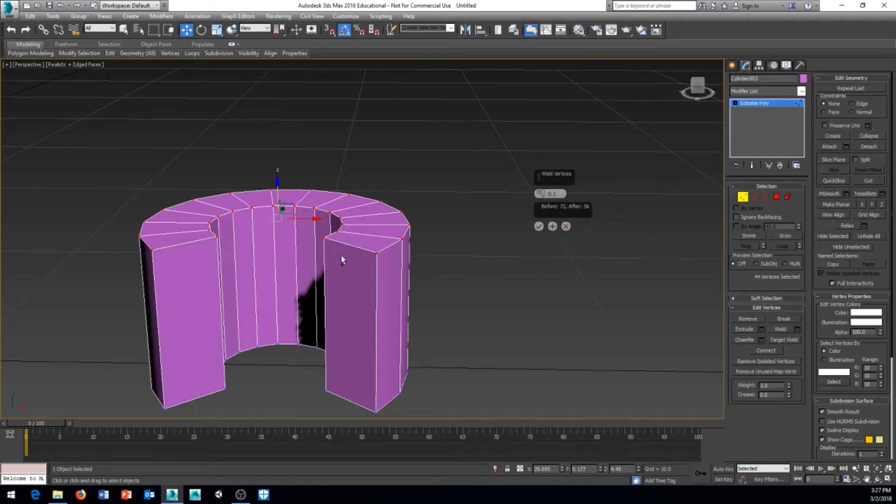
{"action": "scroll", "coordinate": [341, 256], "scroll_direction": "up", "scroll_amount": 5}
{"action": "left_click", "coordinate": [566, 226]}
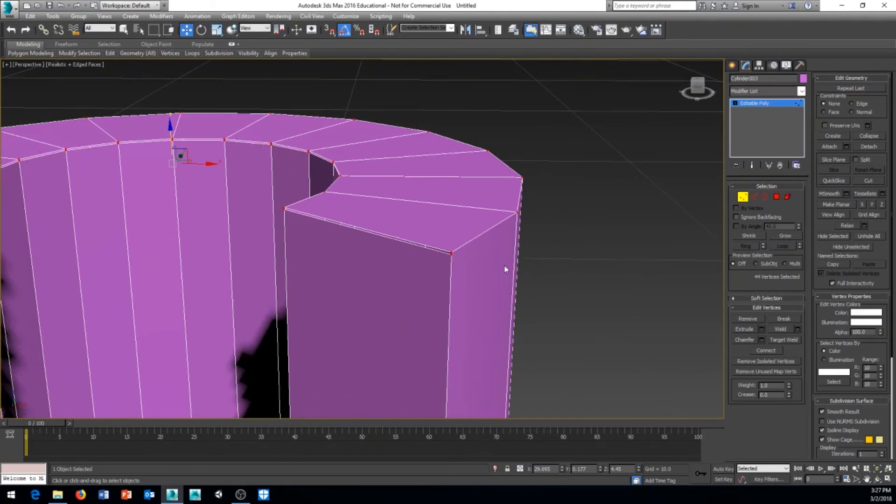
{"action": "scroll", "coordinate": [513, 273], "scroll_direction": "up", "scroll_amount": 4}
{"action": "scroll", "coordinate": [487, 228], "scroll_direction": "up", "scroll_amount": 5}
{"action": "scroll", "coordinate": [487, 228], "scroll_direction": "down", "scroll_amount": 4}
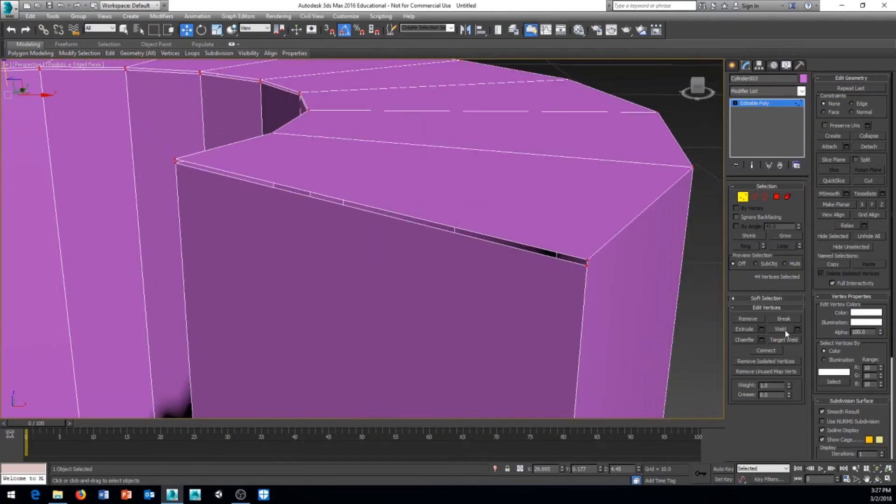
{"action": "left_click", "coordinate": [798, 329]}
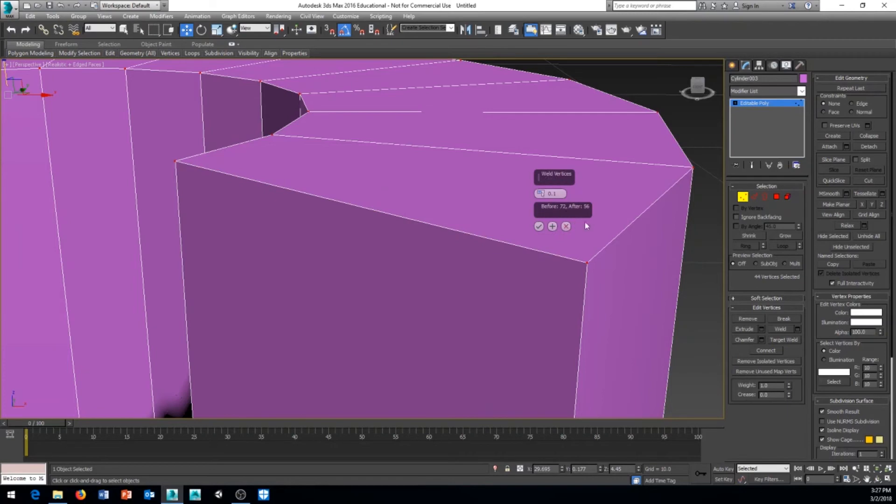
{"action": "left_click", "coordinate": [539, 226]}
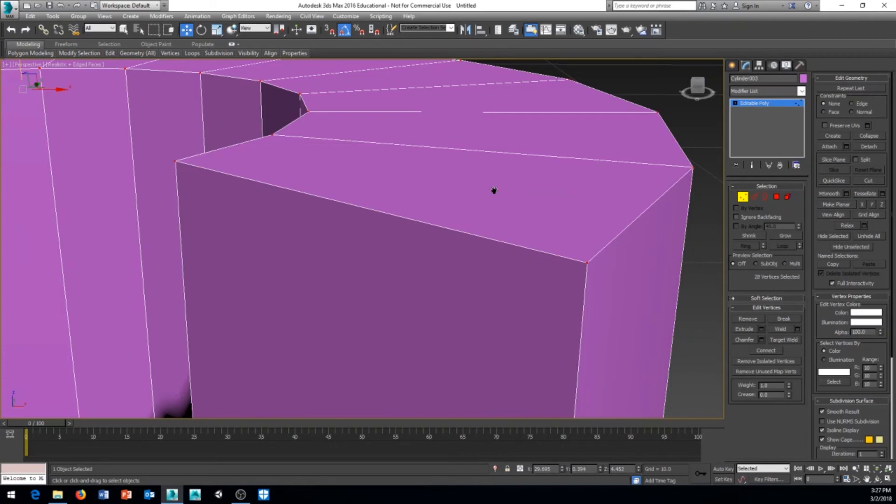
Step: Rotate the whole C-shaped object 90° about Y and then 90° about X so its opening faces down
{"action": "scroll", "coordinate": [495, 190], "scroll_direction": "down", "scroll_amount": 10}
{"action": "scroll", "coordinate": [420, 255], "scroll_direction": "down", "scroll_amount": 4}
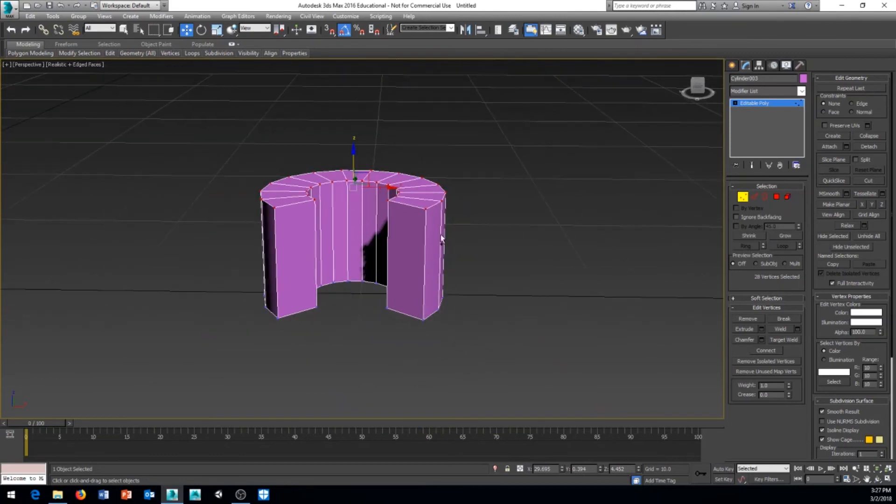
{"action": "left_click", "coordinate": [765, 103]}
{"action": "right_click", "coordinate": [486, 204]}
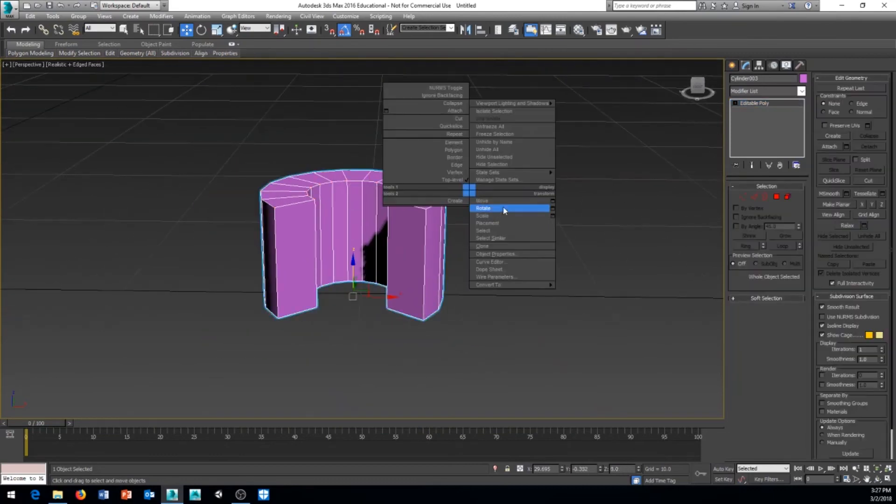
{"action": "left_click", "coordinate": [504, 208]}
{"action": "left_click_drag", "start_coordinate": [363, 270], "coordinate": [398, 298]}
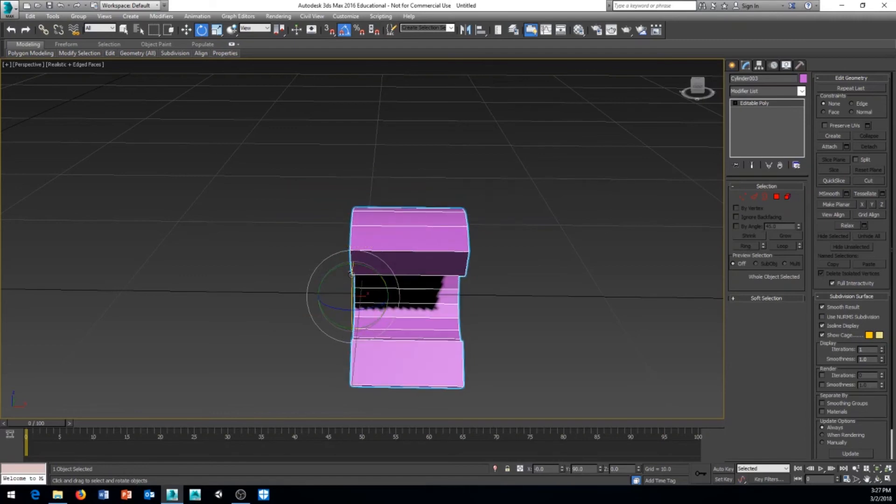
{"action": "left_click_drag", "start_coordinate": [353, 275], "coordinate": [349, 314]}
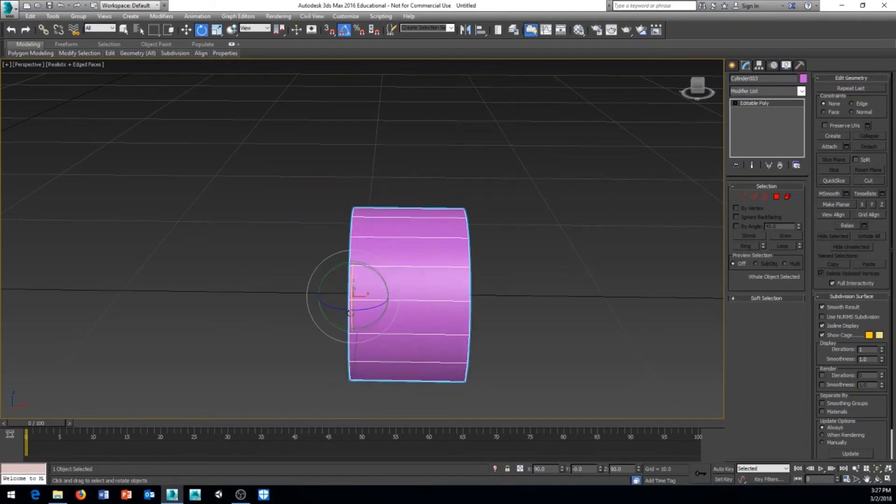
Step: Move the C-shaped hand under the lower end of the forearm, aligning it in the front and side views
{"action": "right_click", "coordinate": [528, 279]}
{"action": "left_click", "coordinate": [539, 285]}
{"action": "mouse_move", "coordinate": [542, 284]}
{"action": "middle_mouse_down"}
{"action": "mouse_move", "coordinate": [564, 287]}
{"action": "mouse_move", "coordinate": [531, 301]}
{"action": "mouse_move", "coordinate": [529, 286]}
{"action": "middle_mouse_up"}
{"action": "scroll", "coordinate": [560, 281], "scroll_direction": "down", "scroll_amount": 6}
{"action": "left_click_drag", "start_coordinate": [501, 293], "coordinate": [371, 264]}
{"action": "middle_click_drag", "start_coordinate": [396, 256], "coordinate": [334, 262], "text": "alt"}
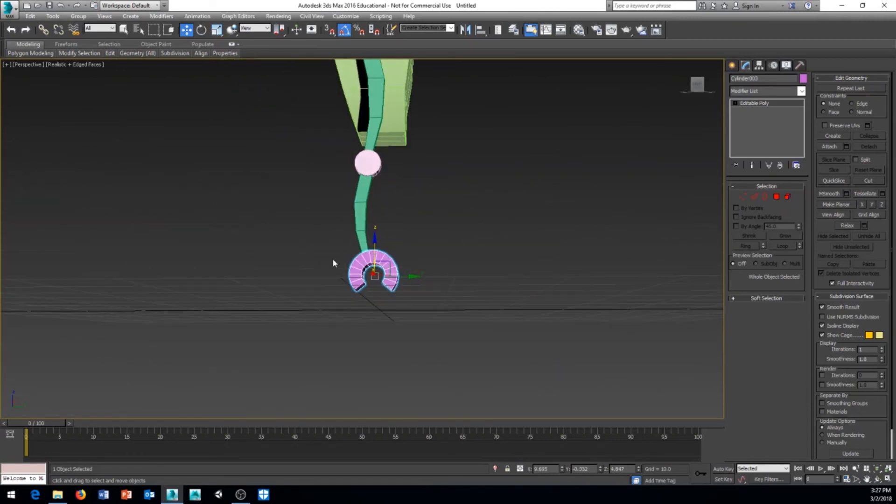
{"action": "left_click_drag", "start_coordinate": [404, 279], "coordinate": [397, 278]}
{"action": "middle_click_drag", "start_coordinate": [399, 279], "coordinate": [468, 257], "text": "alt"}
Step: Scale the hand narrower along X and center it under the forearm at about X 10.93
{"action": "right_click", "coordinate": [468, 257]}
{"action": "left_click", "coordinate": [490, 270]}
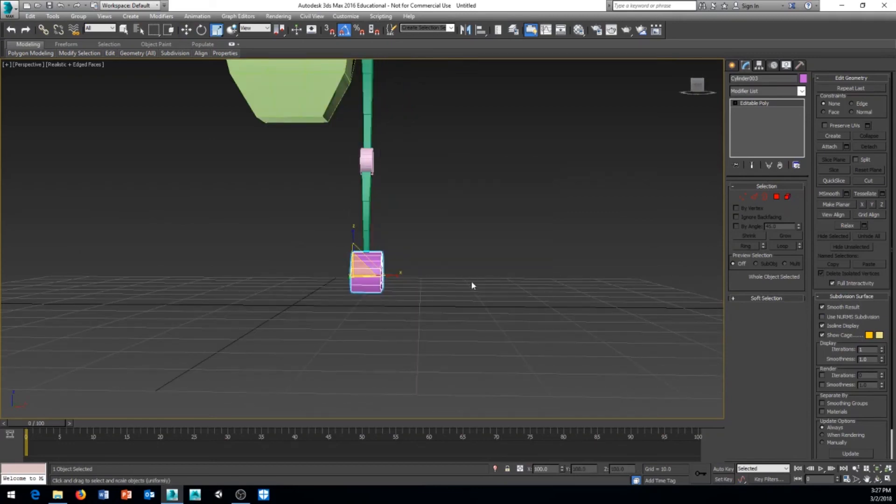
{"action": "left_click_drag", "start_coordinate": [389, 273], "coordinate": [387, 277]}
{"action": "right_click", "coordinate": [408, 261]}
{"action": "left_click", "coordinate": [434, 272]}
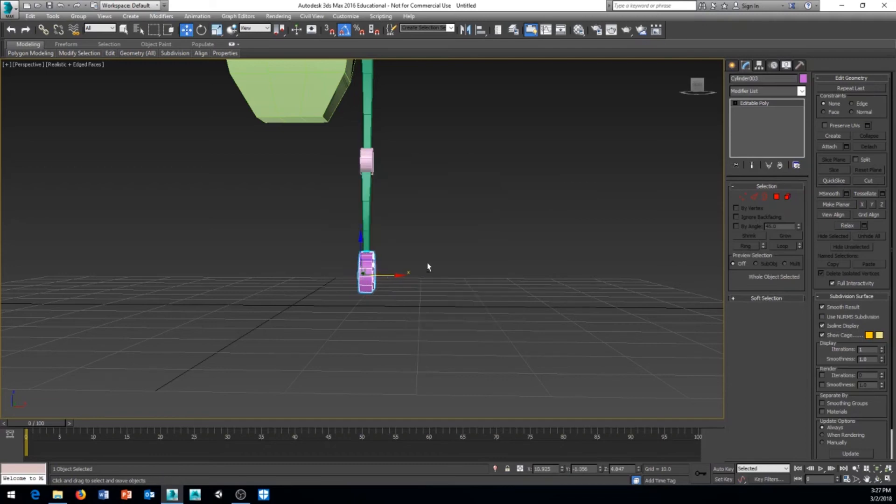
Step: Examine the arm beside the torso, comparing the shoulder sphere and the hand by selecting each in turn
{"action": "mouse_move", "coordinate": [428, 266]}
{"action": "middle_mouse_down", "text": "alt"}
{"action": "mouse_move", "coordinate": [350, 268]}
{"action": "mouse_move", "coordinate": [377, 271]}
{"action": "mouse_move", "coordinate": [407, 293]}
{"action": "mouse_move", "coordinate": [394, 294]}
{"action": "mouse_move", "coordinate": [452, 278]}
{"action": "mouse_move", "coordinate": [429, 278]}
{"action": "mouse_move", "coordinate": [427, 260]}
{"action": "middle_mouse_up", "text": "alt"}
{"action": "scroll", "coordinate": [397, 261], "scroll_direction": "down", "scroll_amount": 3}
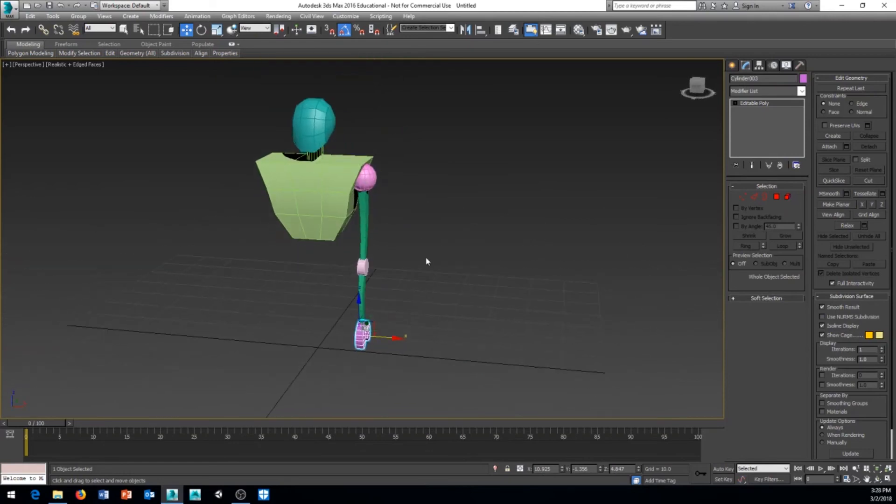
{"action": "middle_click_drag", "start_coordinate": [476, 265], "coordinate": [412, 248], "text": "alt"}
{"action": "scroll", "coordinate": [411, 265], "scroll_direction": "up", "scroll_amount": 3}
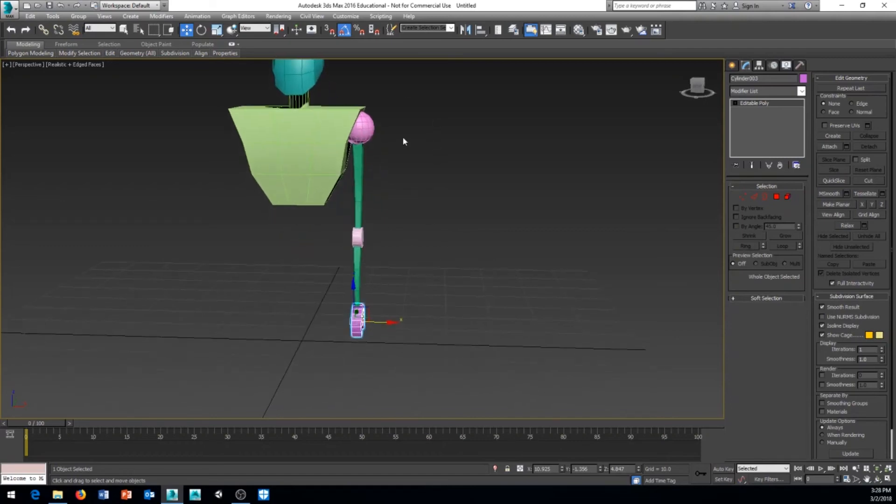
{"action": "left_click", "coordinate": [367, 125]}
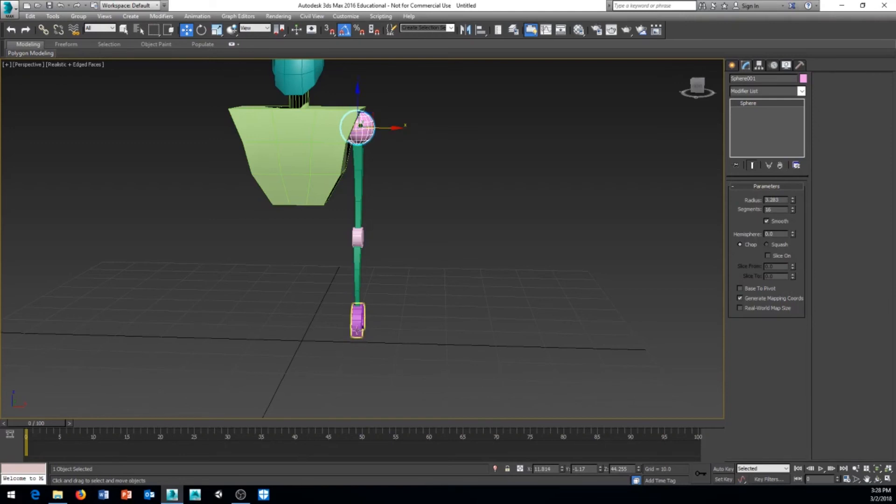
{"action": "left_click", "coordinate": [357, 321]}
{"action": "middle_click_drag", "start_coordinate": [402, 174], "coordinate": [396, 188]}
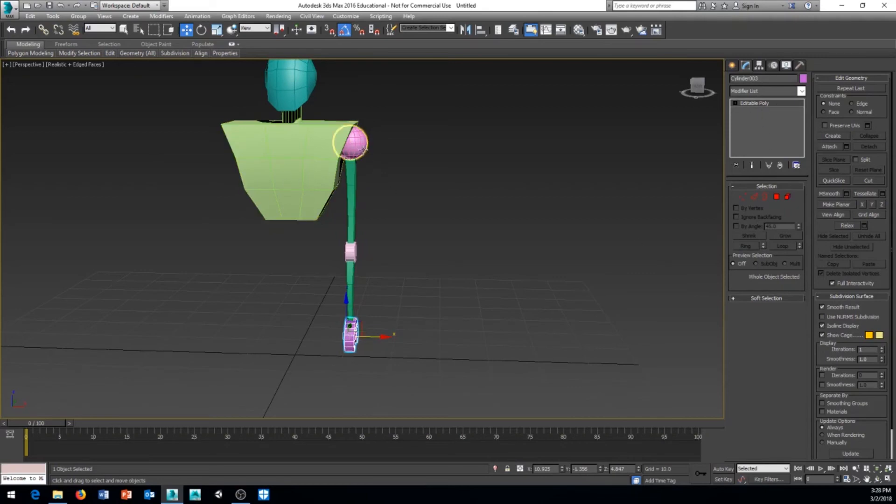
{"action": "left_click", "coordinate": [360, 148]}
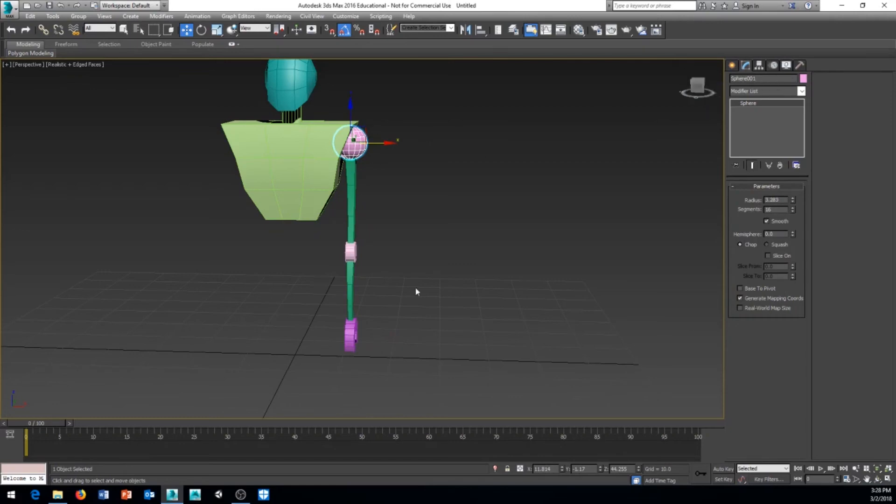
Step: Attach the forearm, elbow, upper arm and shoulder sphere to the hand and name the combined object left_arm
{"action": "left_click", "coordinate": [357, 345]}
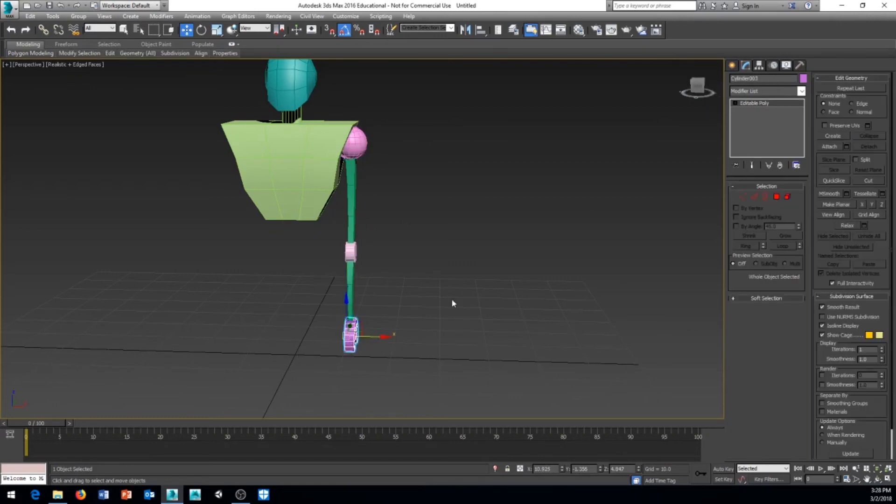
{"action": "left_click", "coordinate": [835, 147]}
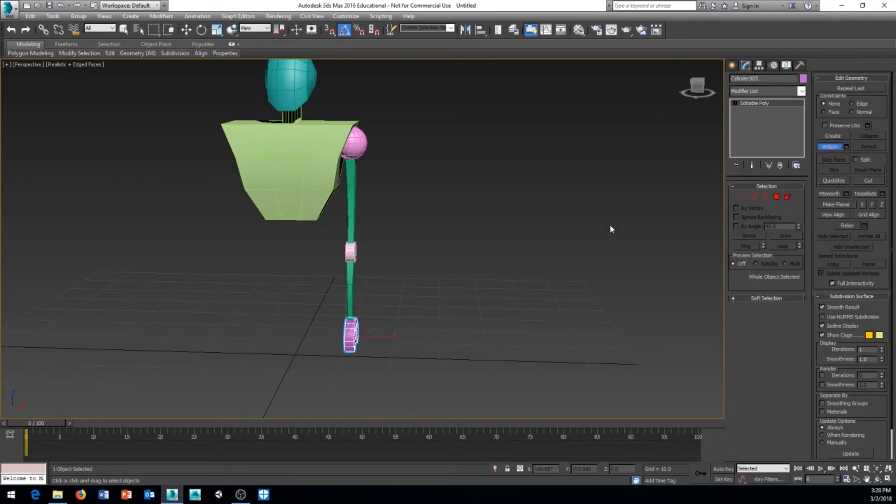
{"action": "left_click", "coordinate": [350, 284]}
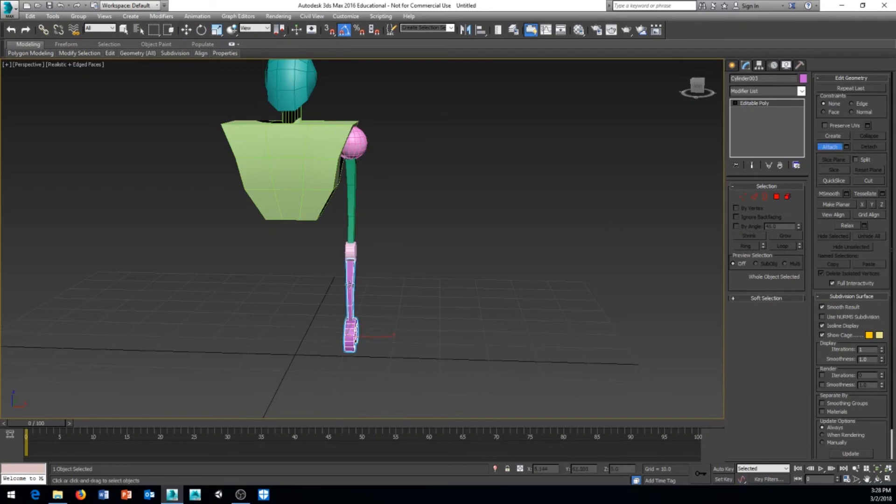
{"action": "left_click", "coordinate": [350, 251]}
{"action": "left_click", "coordinate": [353, 223]}
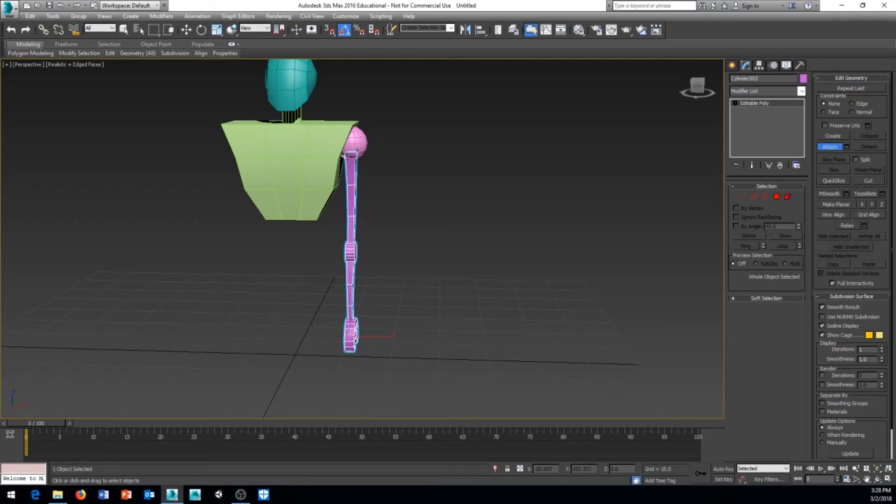
{"action": "left_click", "coordinate": [360, 154]}
{"action": "middle_click_drag", "start_coordinate": [423, 256], "coordinate": [392, 299]}
{"action": "left_click", "coordinate": [830, 147]}
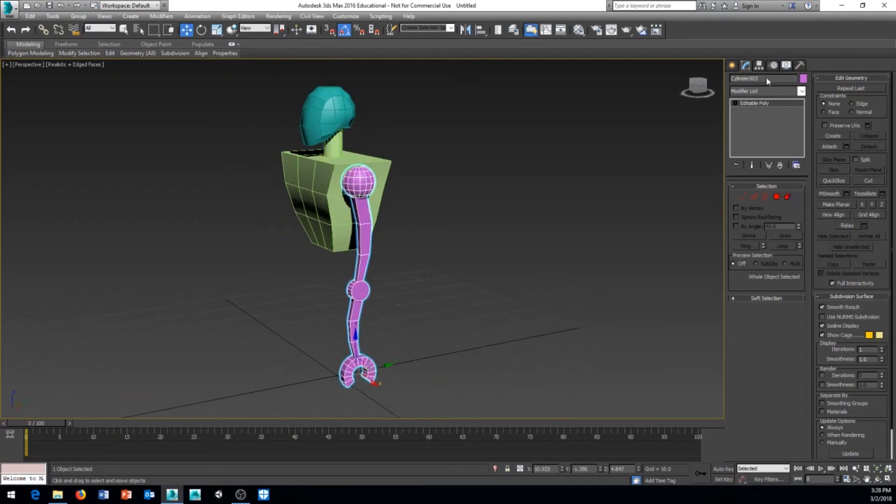
{"action": "type", "text": "eft_arm"}
{"action": "middle_click_drag", "start_coordinate": [312, 385], "coordinate": [385, 277], "text": "alt"}
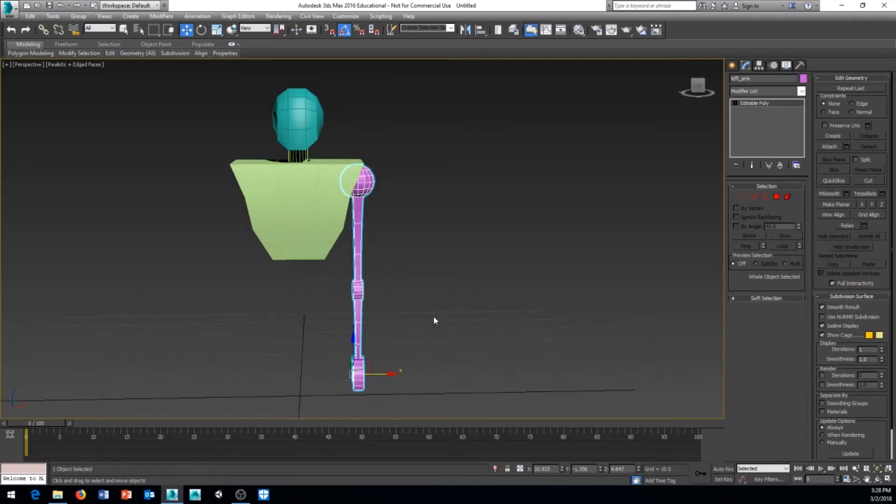
Step: Mirror left_arm across the X axis with No Clone and zero offset
{"action": "middle_click_drag", "start_coordinate": [434, 321], "coordinate": [327, 310], "text": "alt"}
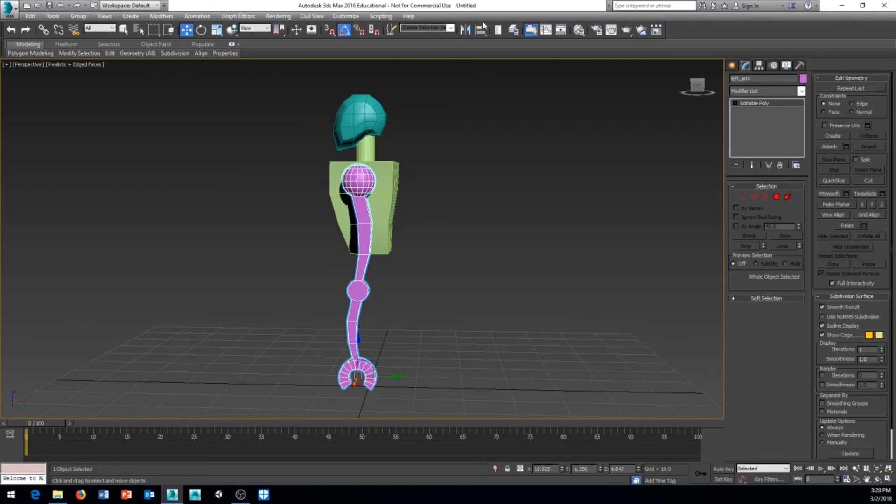
{"action": "left_click", "coordinate": [465, 30]}
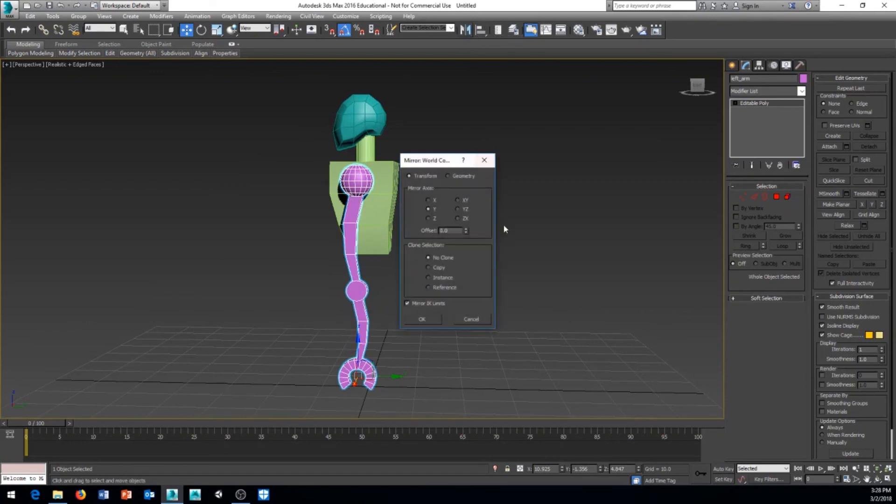
{"action": "left_click", "coordinate": [428, 200]}
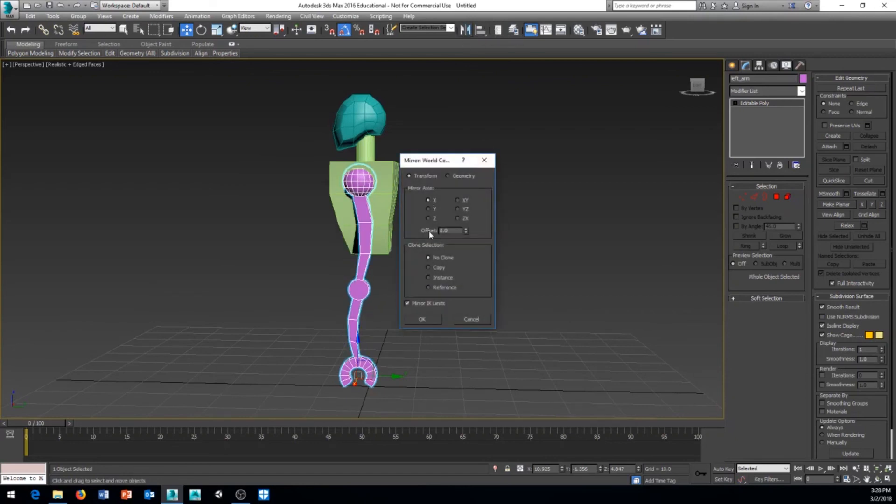
{"action": "left_click", "coordinate": [422, 319]}
Step: Try to move the mirrored arm along X toward the other side of the torso
{"action": "middle_click_drag", "start_coordinate": [380, 326], "coordinate": [452, 309], "text": "alt"}
{"action": "left_click", "coordinate": [416, 330]}
{"action": "left_click", "coordinate": [382, 351]}
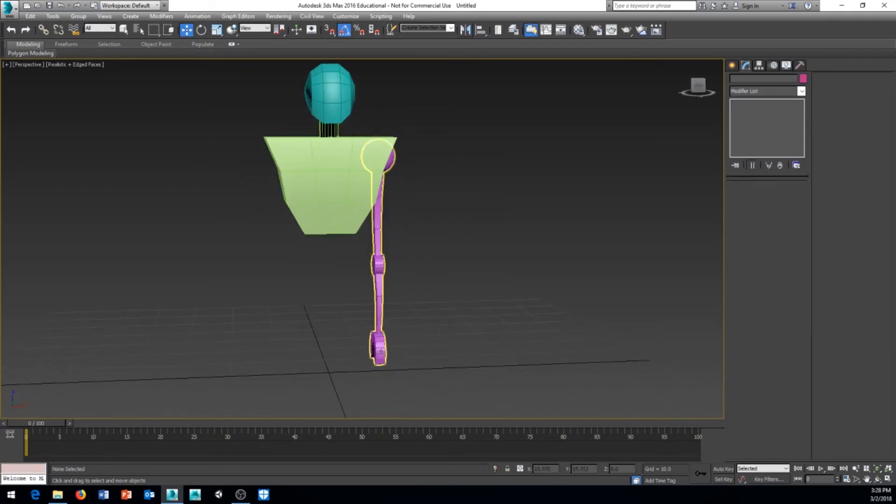
{"action": "left_click_drag", "start_coordinate": [420, 349], "coordinate": [357, 350]}
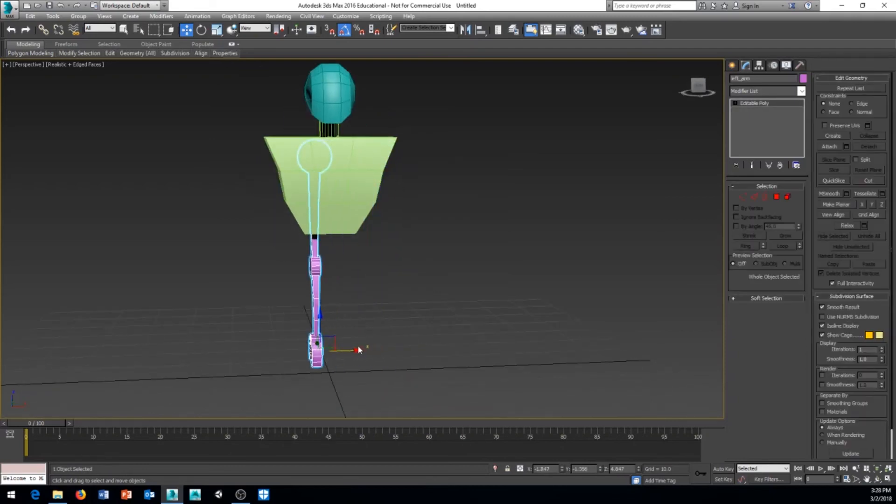
{"action": "key", "text": "ctrl+z"}
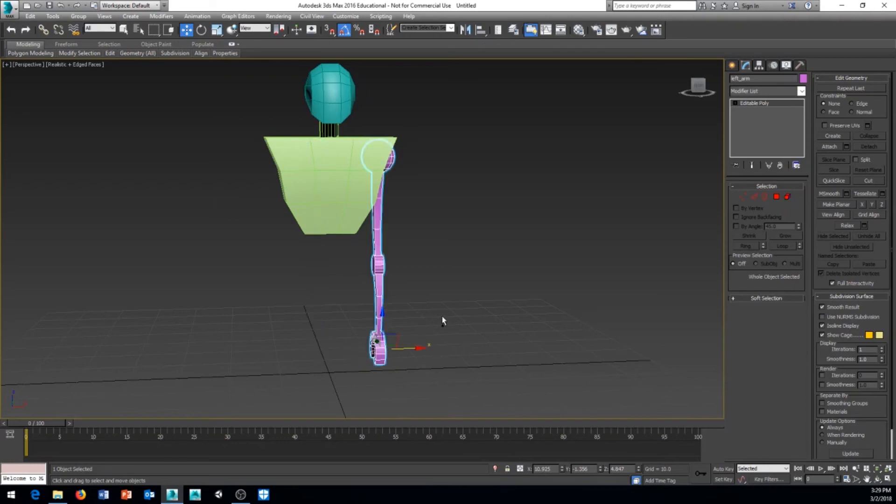
{"action": "middle_click_drag", "start_coordinate": [442, 321], "coordinate": [438, 299], "text": "alt"}
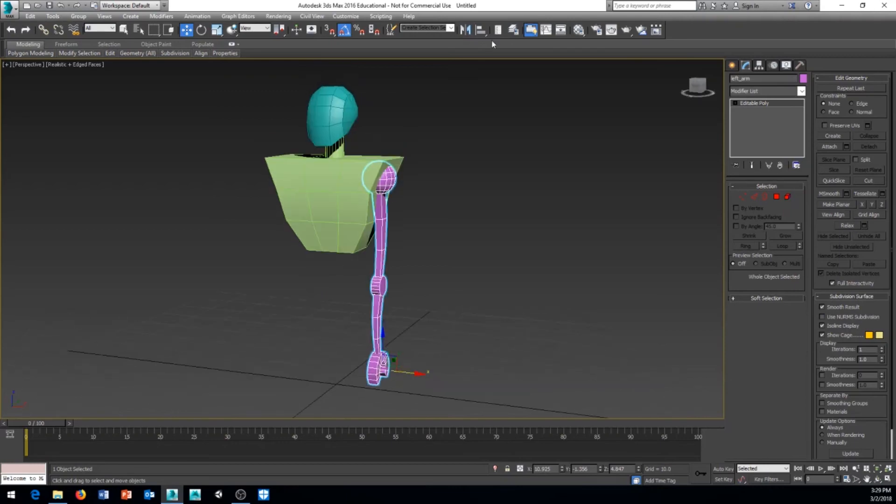
{"action": "left_click", "coordinate": [466, 30]}
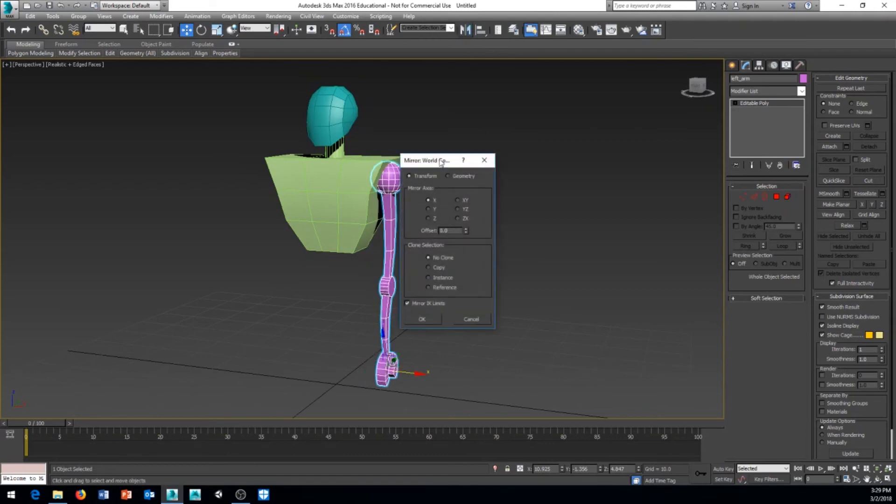
{"action": "left_click_drag", "start_coordinate": [440, 162], "coordinate": [491, 147]}
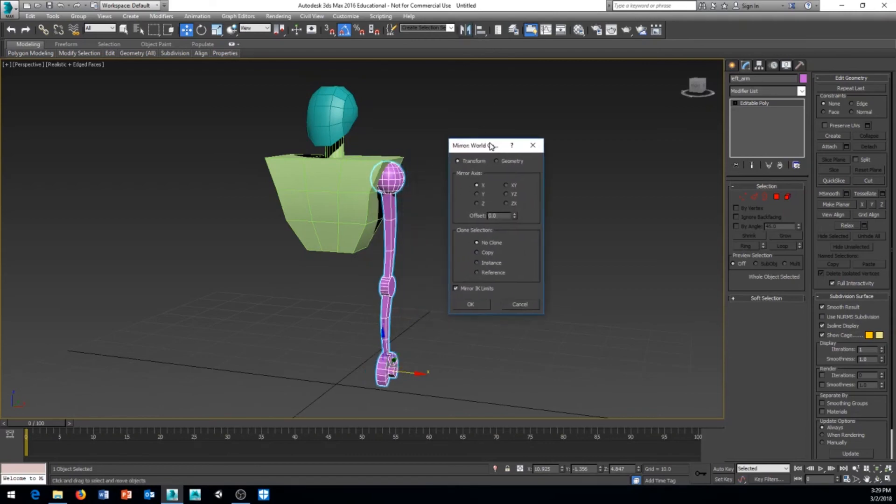
{"action": "left_click", "coordinate": [519, 304]}
{"action": "middle_click_drag", "start_coordinate": [496, 305], "coordinate": [417, 284], "text": "alt"}
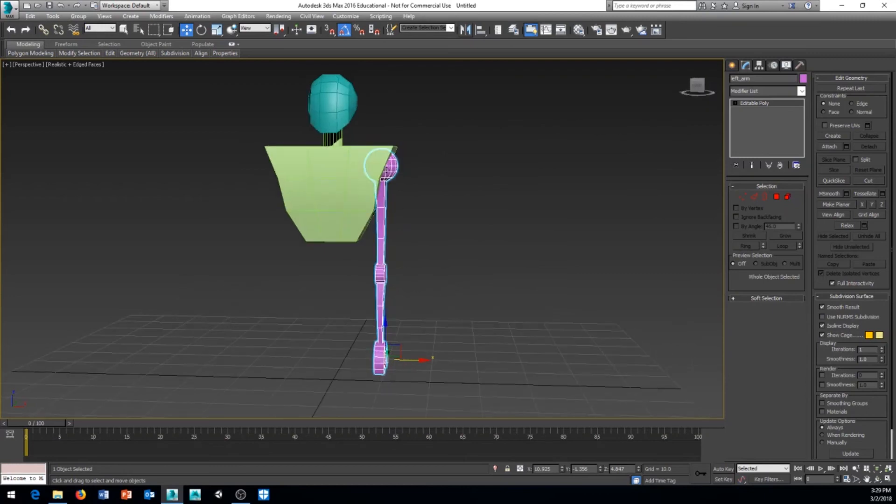
Step: Mirror left_arm across the X axis as a Copy with zero offset
{"action": "middle_click_drag", "start_coordinate": [421, 231], "coordinate": [426, 306], "text": "alt"}
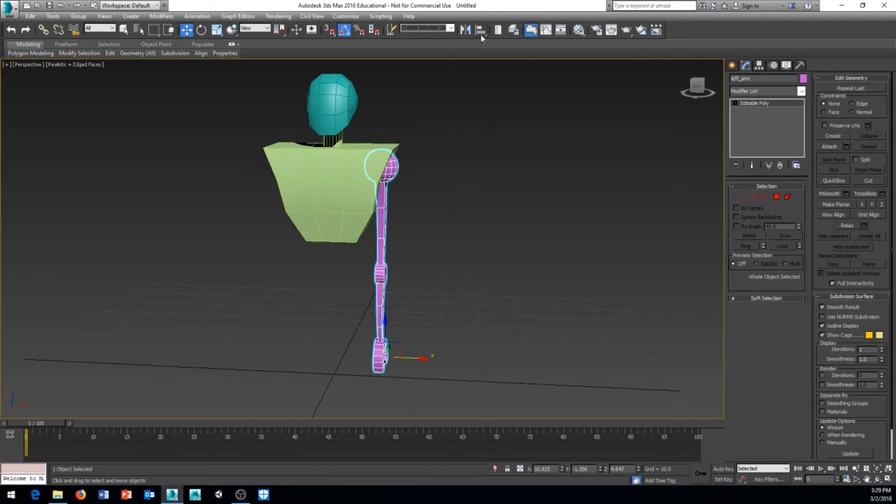
{"action": "left_click", "coordinate": [465, 30]}
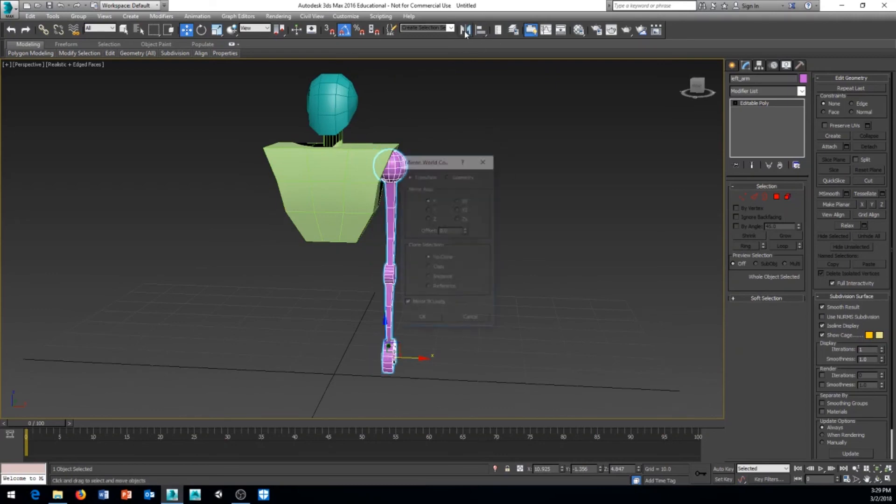
{"action": "left_click_drag", "start_coordinate": [434, 159], "coordinate": [525, 114]}
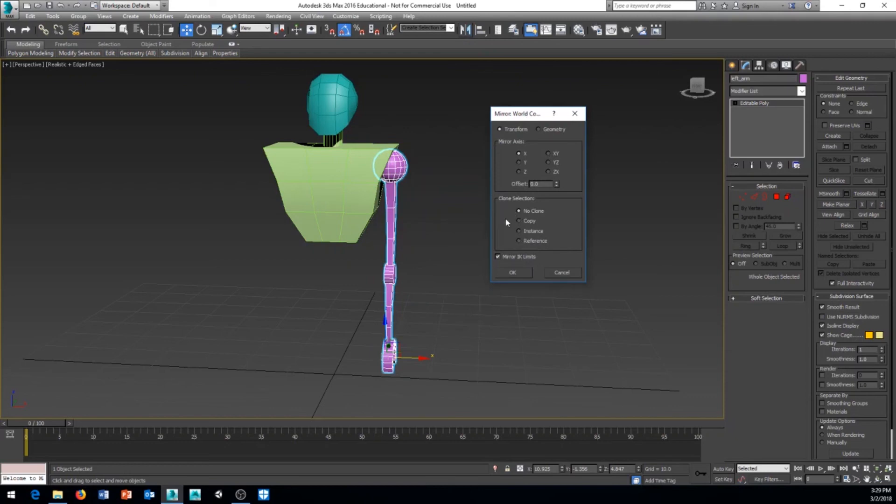
{"action": "left_click", "coordinate": [519, 220]}
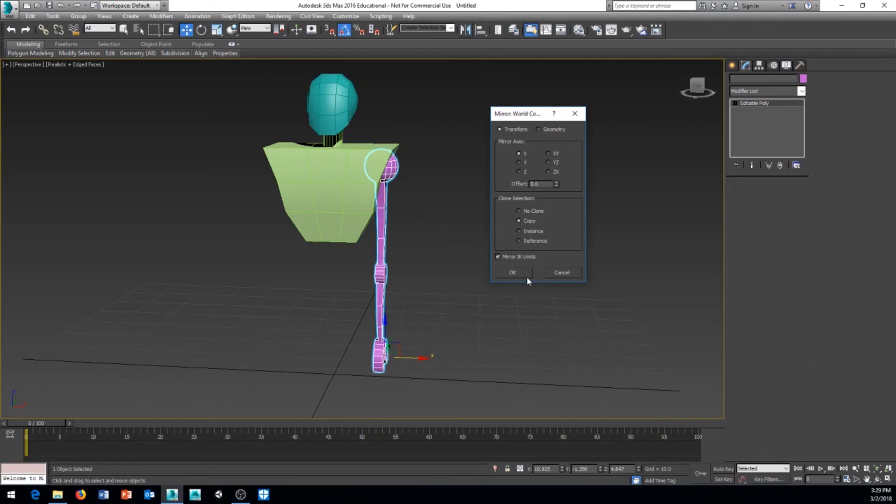
{"action": "left_click", "coordinate": [512, 272]}
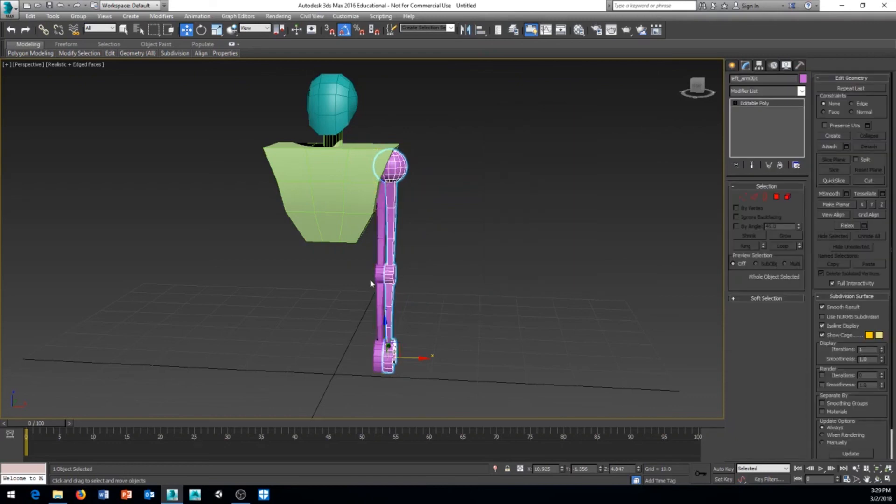
Step: Name the mirrored copy right_arm and move it along X to the opposite shoulder of the torso
{"action": "middle_click_drag", "start_coordinate": [433, 284], "coordinate": [452, 277]}
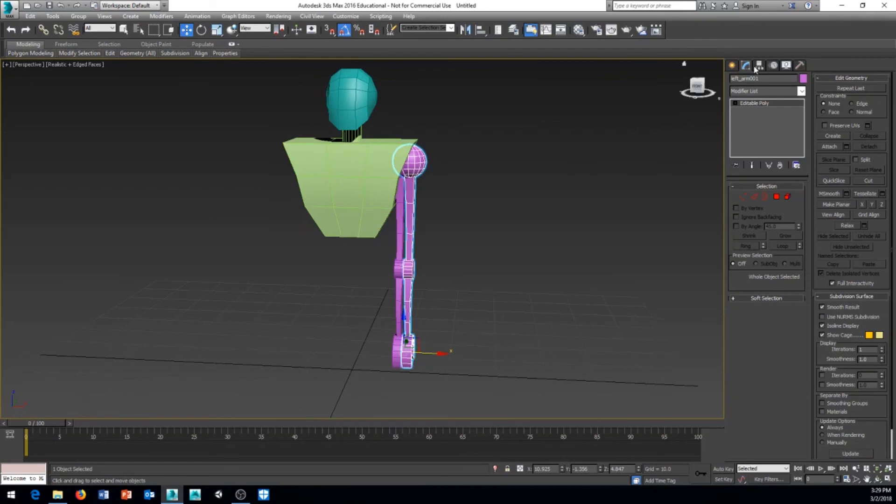
{"action": "left_click", "coordinate": [761, 80]}
{"action": "type", "text": "right_arm"}
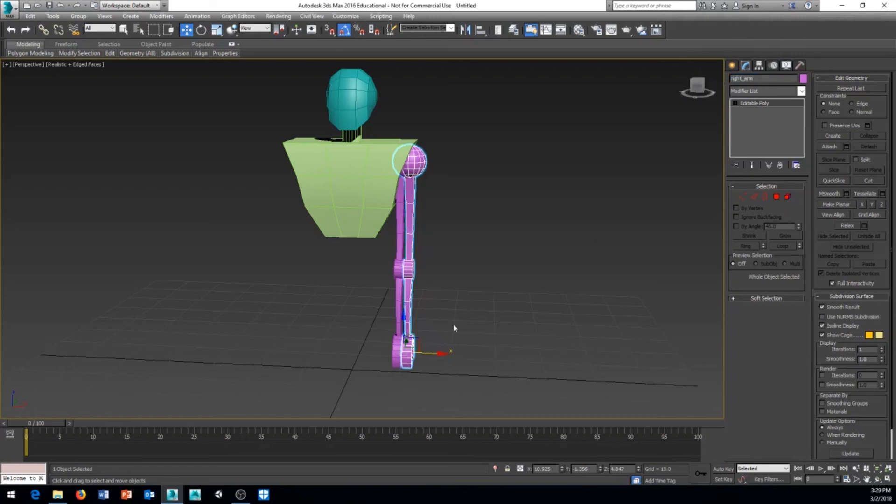
{"action": "left_click_drag", "start_coordinate": [435, 355], "coordinate": [317, 340]}
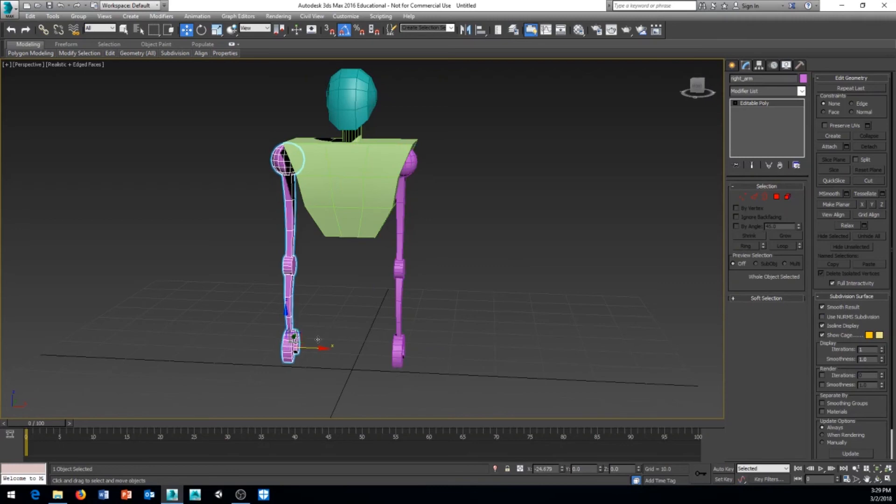
Step: Compare the X positions of both arms and set right_arm's X coordinate to -10.925, the negative of left_arm's
{"action": "middle_click_drag", "start_coordinate": [351, 344], "coordinate": [354, 280], "text": "alt"}
{"action": "left_click", "coordinate": [404, 189]}
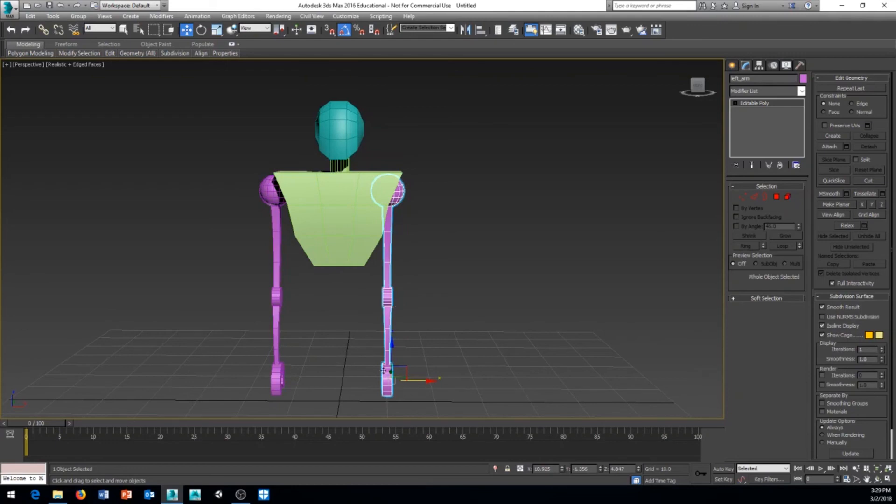
{"action": "left_click", "coordinate": [277, 211]}
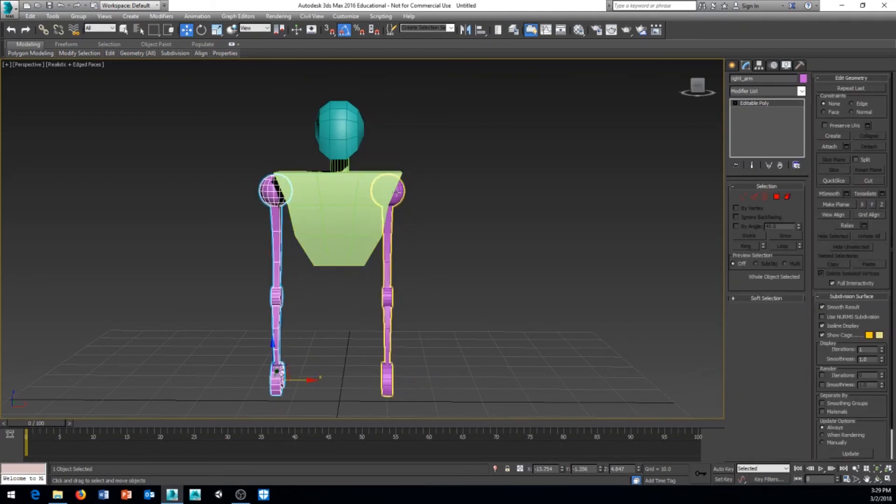
{"action": "left_click", "coordinate": [396, 192]}
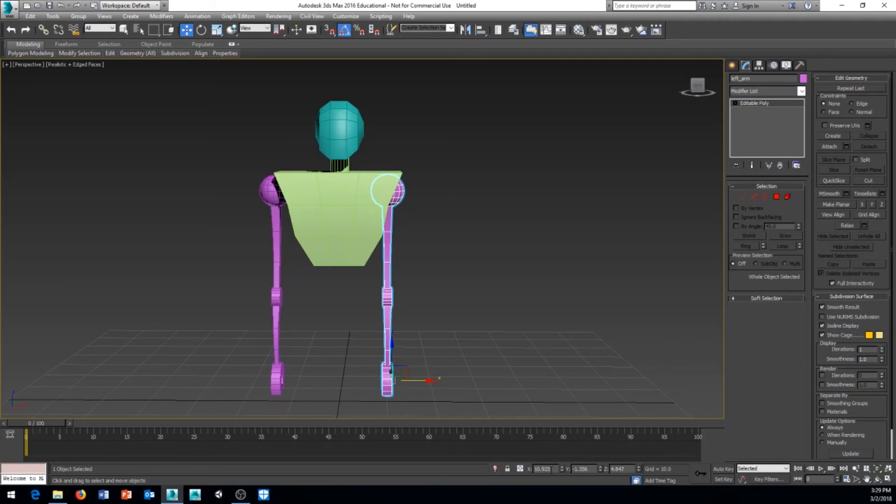
{"action": "left_click", "coordinate": [274, 199]}
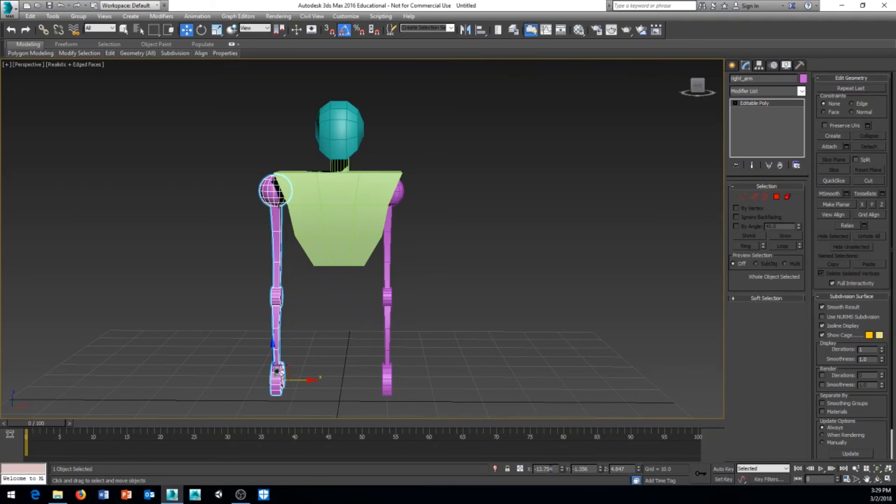
{"action": "type", "text": "1"}
{"action": "key", "text": "Return"}
Step: Create a standard Sphere with a radius of about 10 on the ground beside the figure
{"action": "middle_click_drag", "start_coordinate": [340, 225], "coordinate": [330, 289], "text": "alt"}
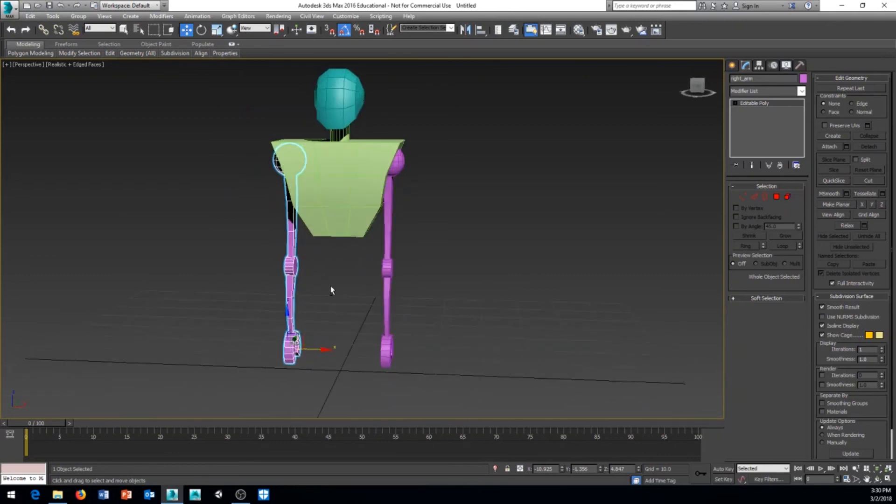
{"action": "left_click", "coordinate": [731, 66]}
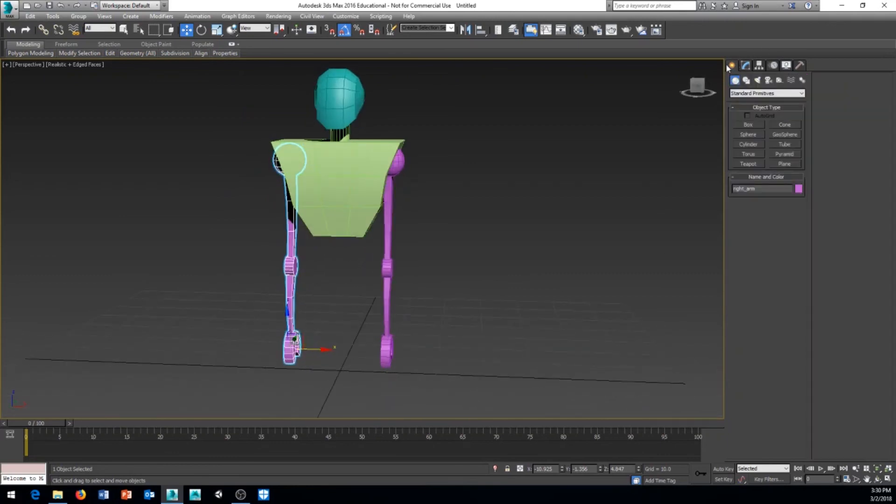
{"action": "left_click", "coordinate": [748, 134]}
{"action": "middle_click_drag", "start_coordinate": [414, 240], "coordinate": [407, 270], "text": "alt"}
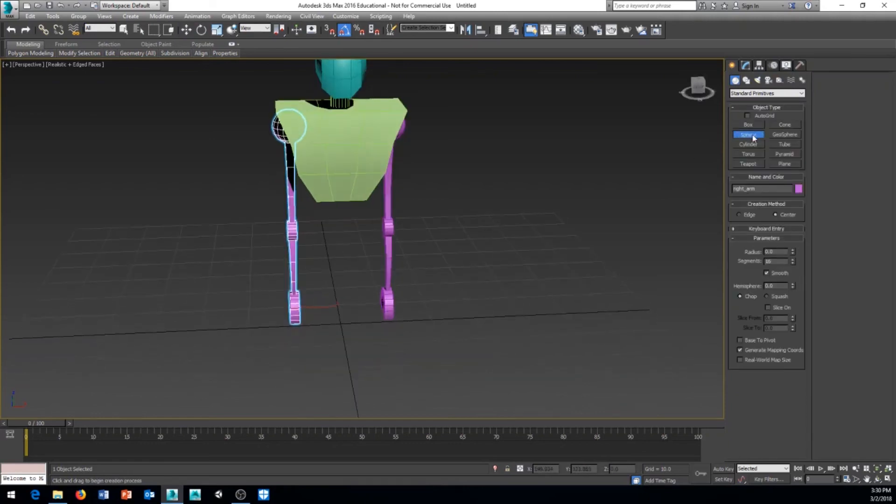
{"action": "left_click_drag", "start_coordinate": [476, 294], "coordinate": [510, 283]}
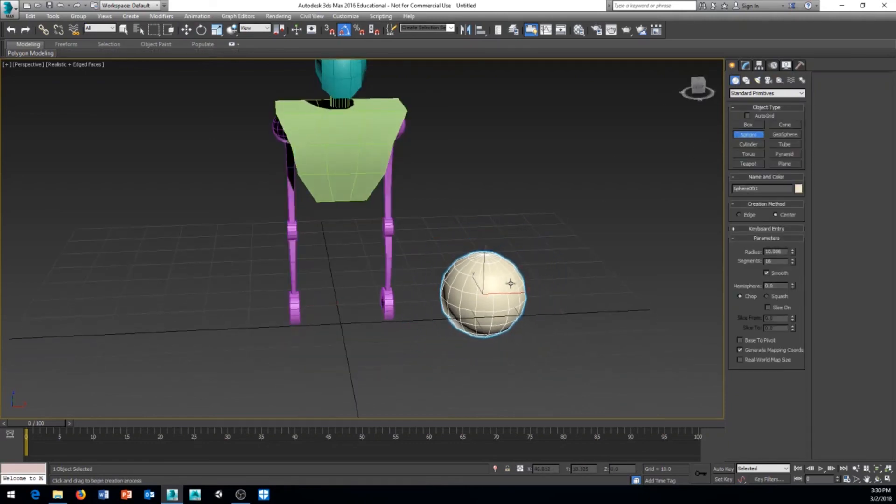
{"action": "middle_click_drag", "start_coordinate": [540, 286], "coordinate": [532, 264], "text": "alt"}
{"action": "key", "text": "w"}
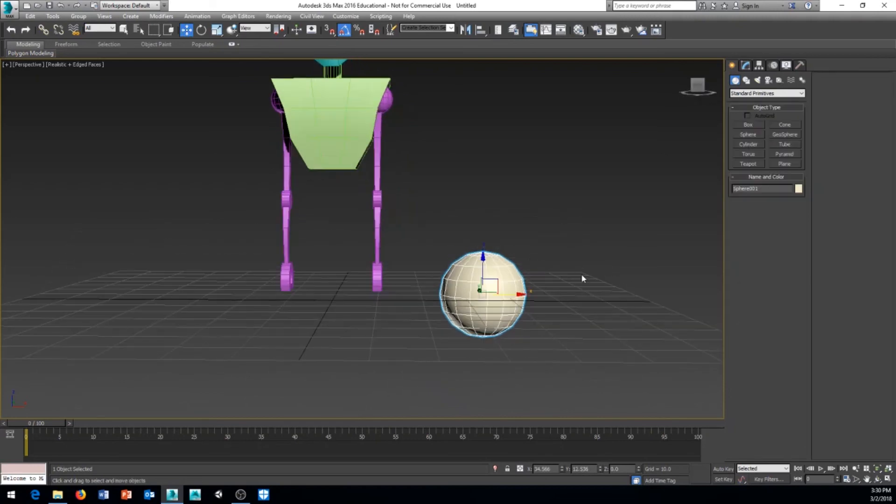
Step: Scale the new sphere along Z to about 54% to flatten it into a pelvis shape
{"action": "right_click", "coordinate": [588, 274]}
{"action": "left_click", "coordinate": [602, 292]}
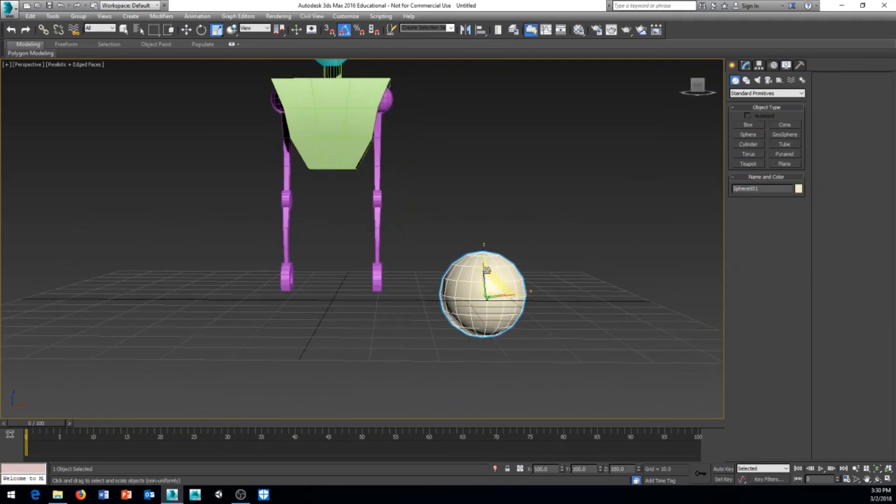
{"action": "left_click_drag", "start_coordinate": [483, 250], "coordinate": [483, 285]}
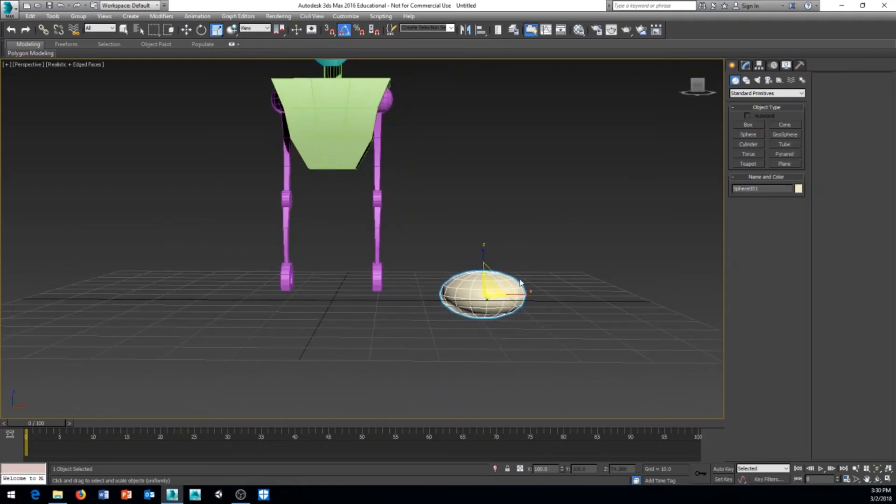
{"action": "middle_click_drag", "start_coordinate": [483, 285], "coordinate": [552, 289], "text": "alt"}
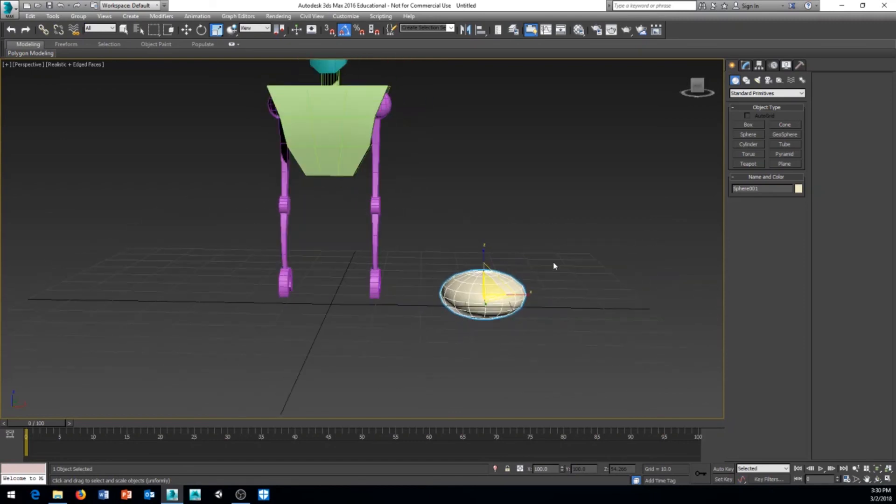
Step: Move the flattened sphere directly beneath the torso, between the arms, at a height of about 25 in Z
{"action": "right_click", "coordinate": [570, 274]}
{"action": "left_click", "coordinate": [581, 280]}
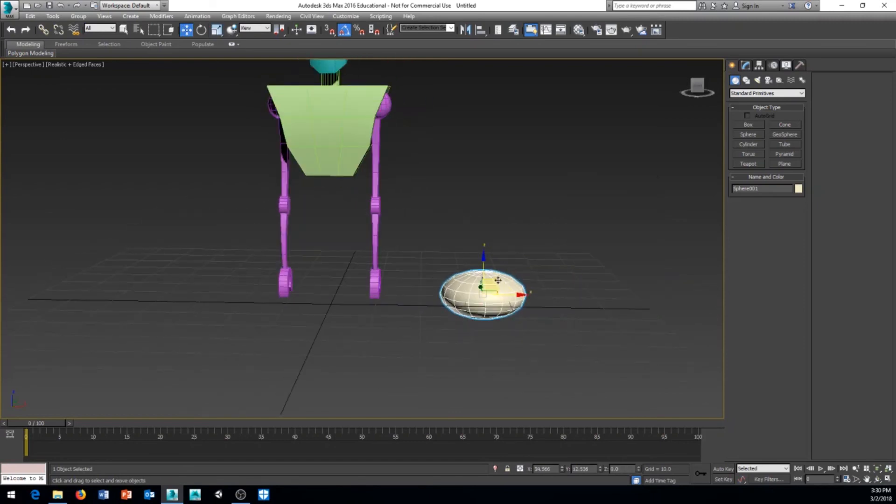
{"action": "left_click_drag", "start_coordinate": [497, 282], "coordinate": [344, 172]}
{"action": "middle_click_drag", "start_coordinate": [410, 179], "coordinate": [353, 185], "text": "alt"}
{"action": "left_click_drag", "start_coordinate": [352, 184], "coordinate": [299, 190]}
{"action": "middle_click_drag", "start_coordinate": [377, 204], "coordinate": [426, 205], "text": "alt"}
{"action": "middle_click_drag", "start_coordinate": [280, 189], "coordinate": [321, 226]}
{"action": "scroll", "coordinate": [309, 231], "scroll_direction": "up", "scroll_amount": 3}
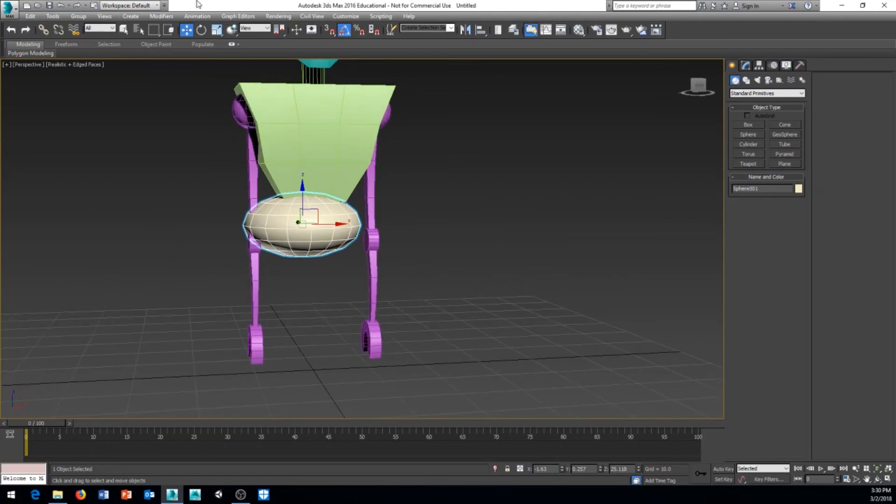
Step: Center the flattened sphere by setting its absolute world Y and X positions to 0
{"action": "right_click", "coordinate": [190, 30]}
{"action": "right_click", "coordinate": [618, 224]}
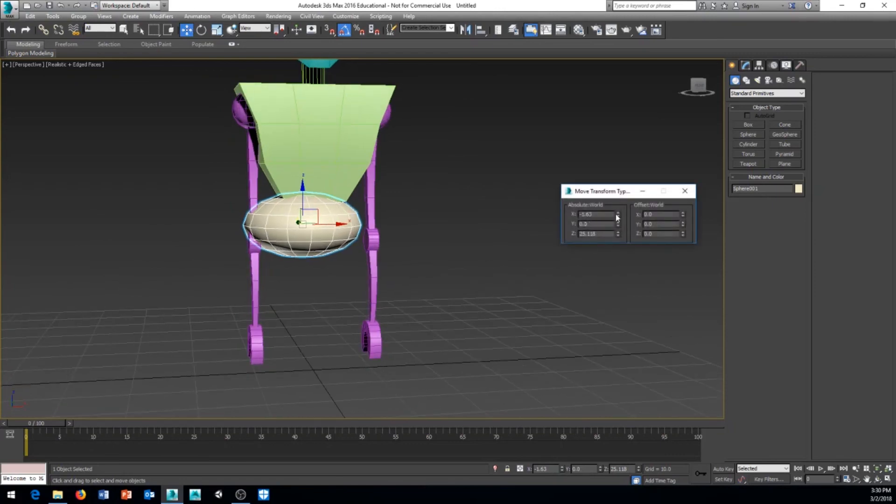
{"action": "right_click", "coordinate": [618, 214]}
{"action": "left_click", "coordinate": [685, 191]}
Step: Scale the flattened sphere in the XY plane to about 86% so it fits between the arms, and deselect it
{"action": "middle_click_drag", "start_coordinate": [306, 296], "coordinate": [321, 353], "text": "alt"}
{"action": "scroll", "coordinate": [316, 301], "scroll_direction": "up", "scroll_amount": 2}
{"action": "middle_click_drag", "start_coordinate": [380, 260], "coordinate": [378, 134], "text": "alt"}
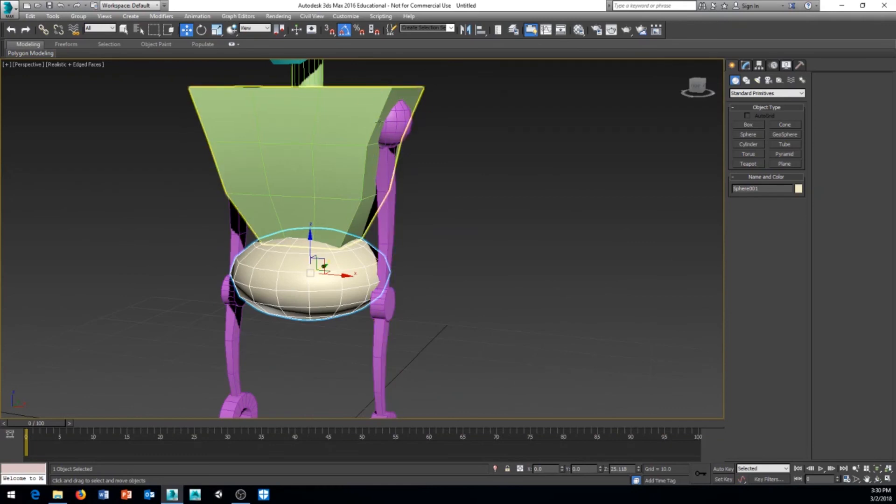
{"action": "middle_click_drag", "start_coordinate": [276, 118], "coordinate": [399, 306], "text": "alt"}
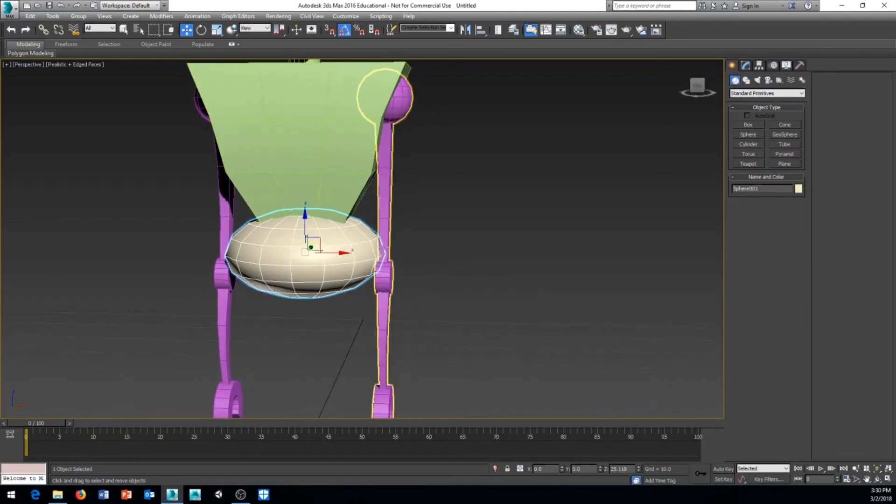
{"action": "right_click", "coordinate": [316, 274]}
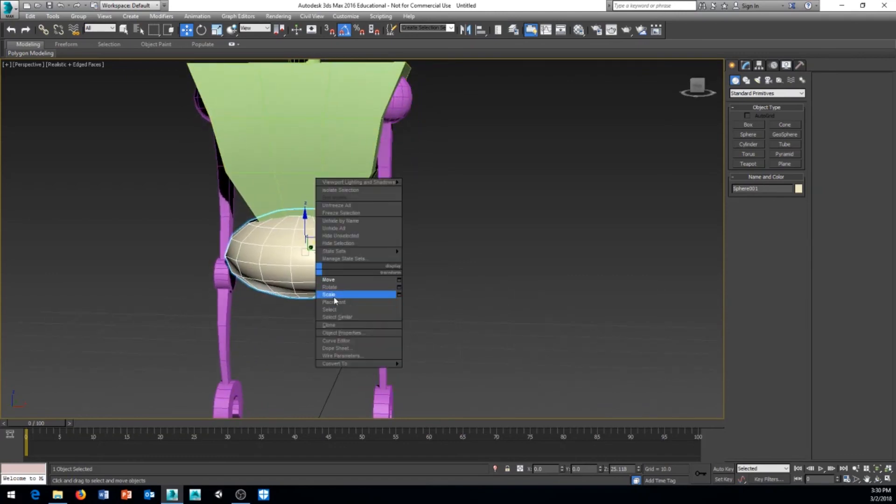
{"action": "left_click", "coordinate": [334, 296]}
{"action": "middle_click_drag", "start_coordinate": [334, 296], "coordinate": [298, 240], "text": "alt"}
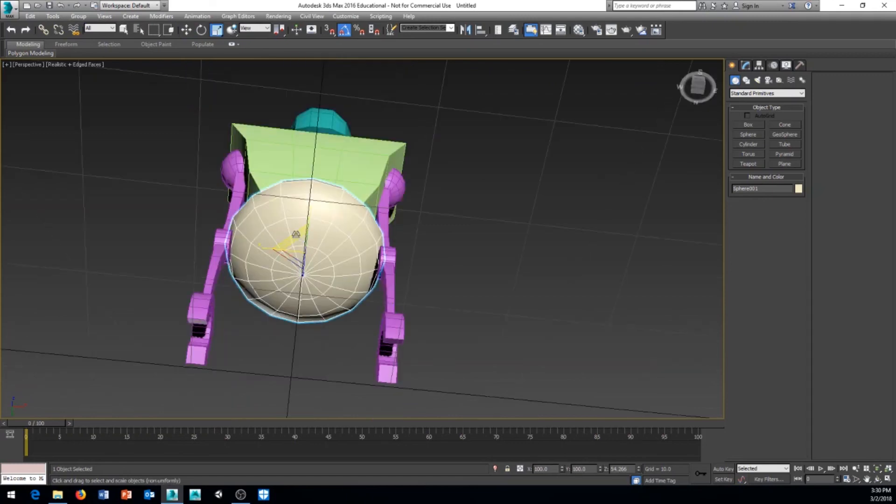
{"action": "left_click_drag", "start_coordinate": [299, 240], "coordinate": [300, 242]}
{"action": "middle_click_drag", "start_coordinate": [343, 228], "coordinate": [343, 278], "text": "alt"}
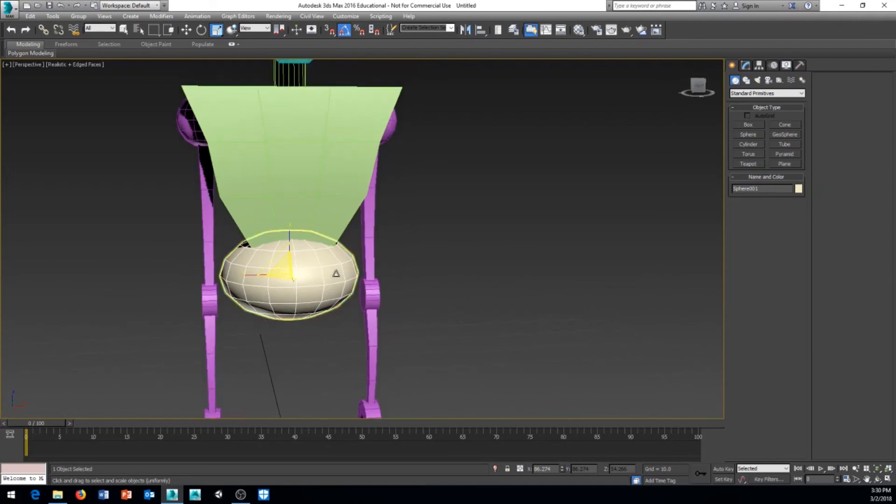
{"action": "scroll", "coordinate": [336, 316], "scroll_direction": "down", "scroll_amount": 3}
{"action": "middle_click_drag", "start_coordinate": [469, 273], "coordinate": [373, 303], "text": "alt"}
{"action": "left_click", "coordinate": [444, 281]}
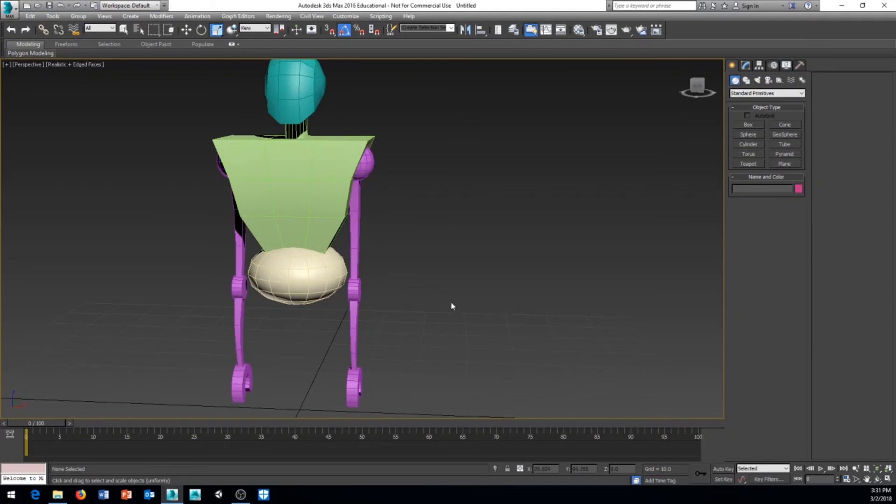
{"action": "middle_click_drag", "start_coordinate": [391, 169], "coordinate": [399, 194]}
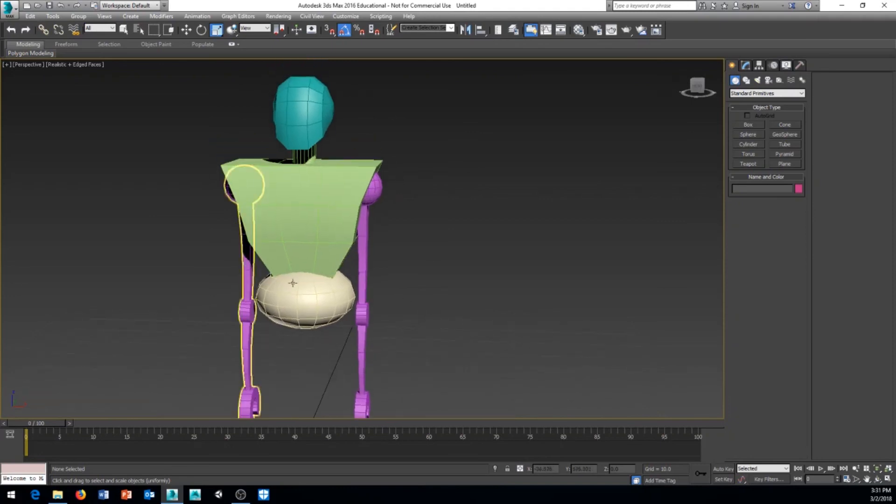
{"action": "middle_click_drag", "start_coordinate": [354, 156], "coordinate": [388, 144], "text": "alt"}
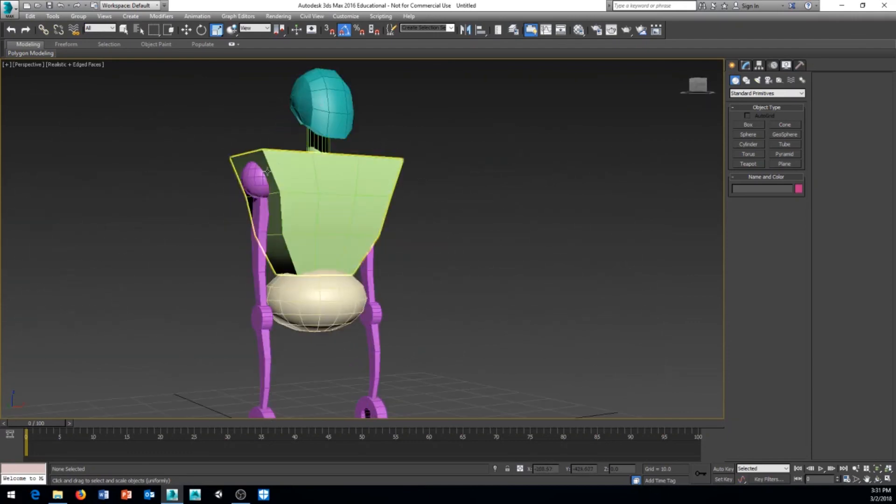
Step: Attach both arms, the flattened pelvis sphere, the neck and the head to the chestplate as one editable poly object
{"action": "mouse_move", "coordinate": [413, 264]}
{"action": "middle_mouse_down", "text": "alt"}
{"action": "mouse_move", "coordinate": [425, 273]}
{"action": "mouse_move", "coordinate": [404, 279]}
{"action": "middle_mouse_up", "text": "alt"}
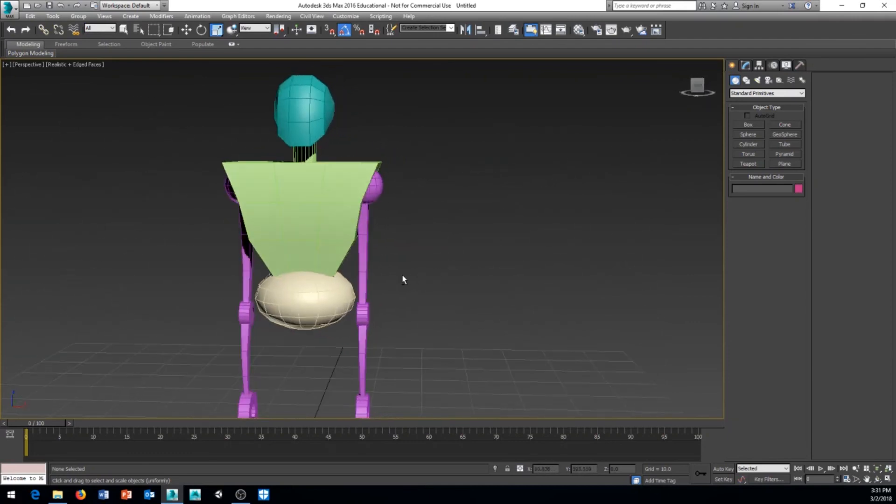
{"action": "middle_click_drag", "start_coordinate": [402, 312], "coordinate": [374, 279], "text": "alt"}
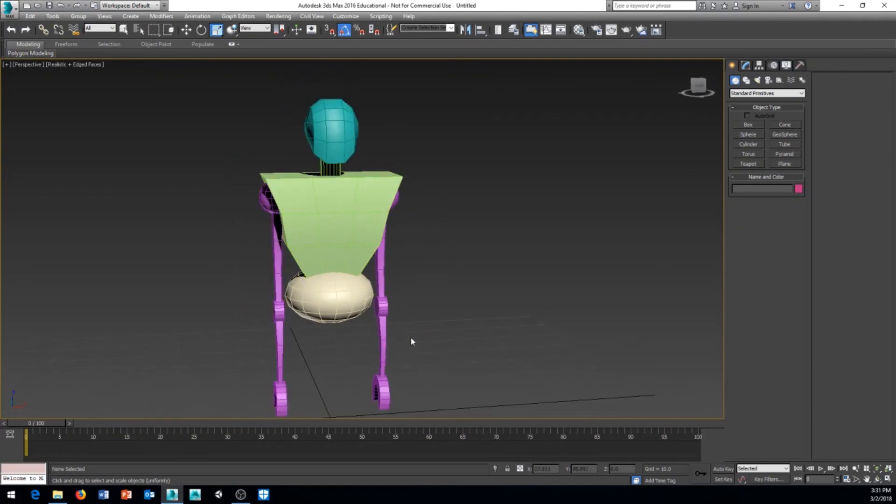
{"action": "left_click", "coordinate": [340, 233]}
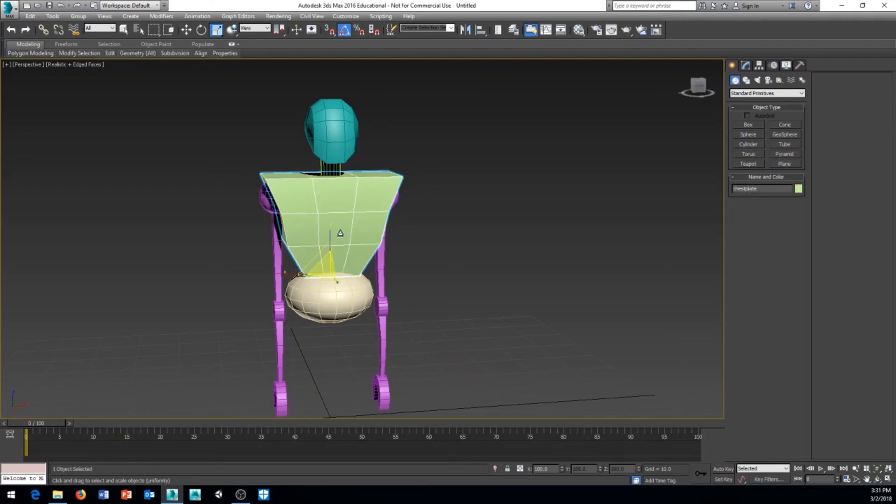
{"action": "left_click", "coordinate": [745, 66]}
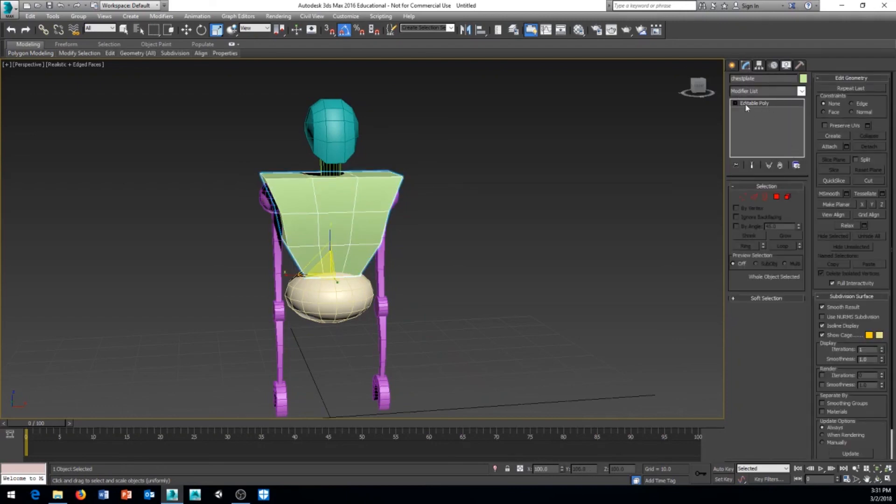
{"action": "left_click", "coordinate": [829, 146]}
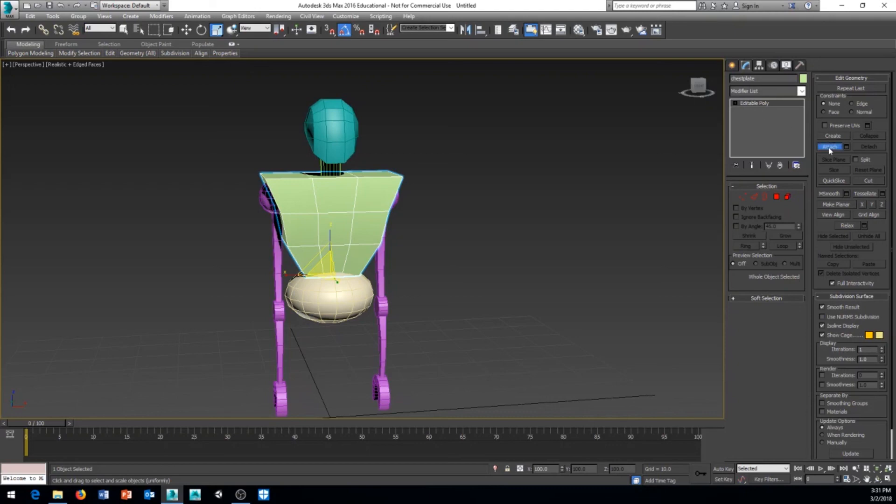
{"action": "left_click", "coordinate": [382, 271]}
{"action": "left_click", "coordinate": [341, 290]}
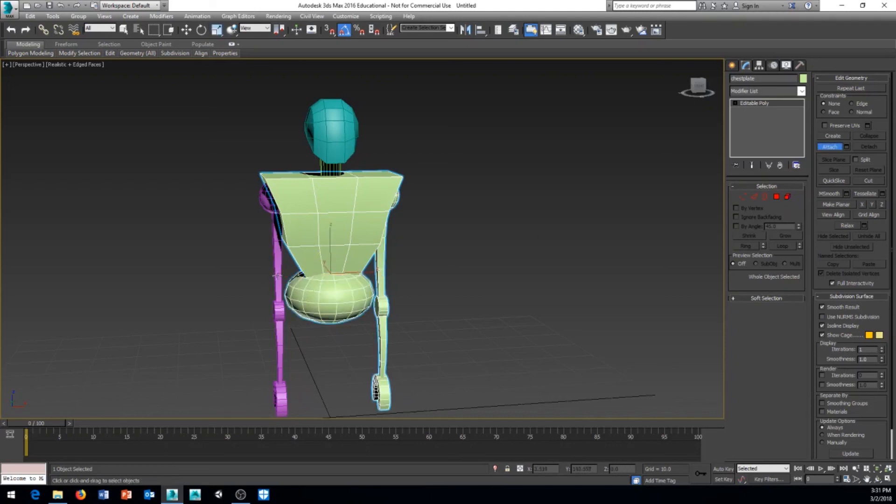
{"action": "left_click", "coordinate": [271, 278]}
{"action": "left_click", "coordinate": [332, 154]}
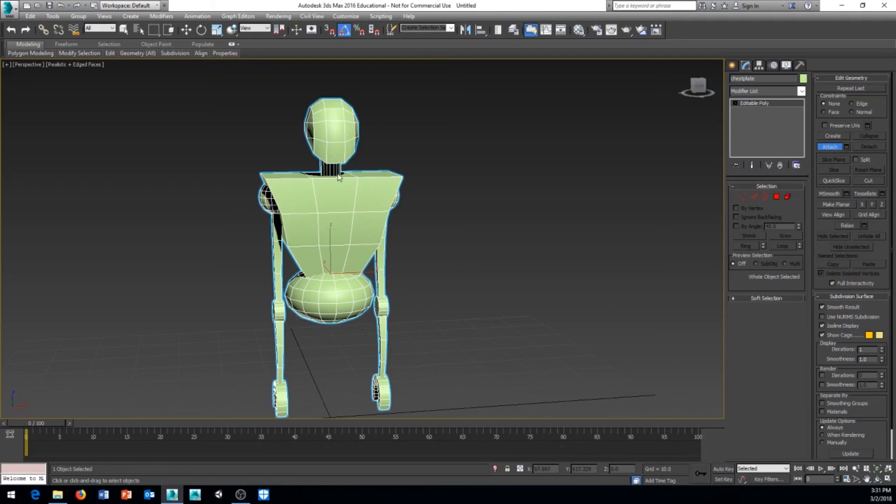
{"action": "middle_click_drag", "start_coordinate": [357, 286], "coordinate": [378, 282], "text": "alt"}
{"action": "left_click", "coordinate": [829, 150]}
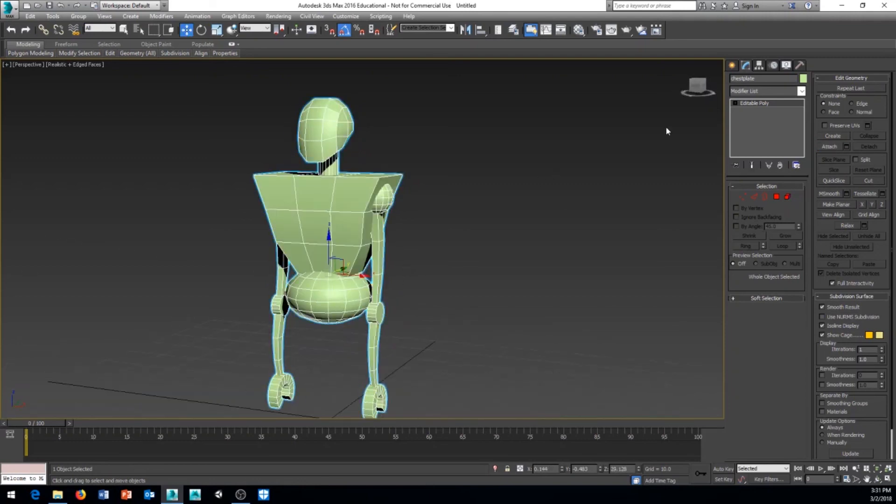
Step: Examine the combined figure in wireframe and shaded display from the front and from above, around the neck and shoulders
{"action": "middle_click_drag", "start_coordinate": [395, 232], "coordinate": [420, 260], "text": "alt"}
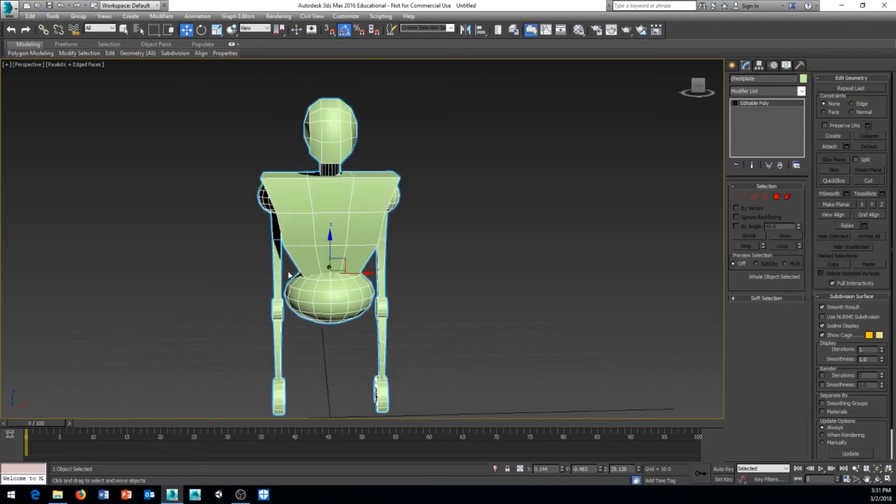
{"action": "middle_click_drag", "start_coordinate": [329, 254], "coordinate": [328, 277], "text": "alt"}
{"action": "key", "text": "F3"}
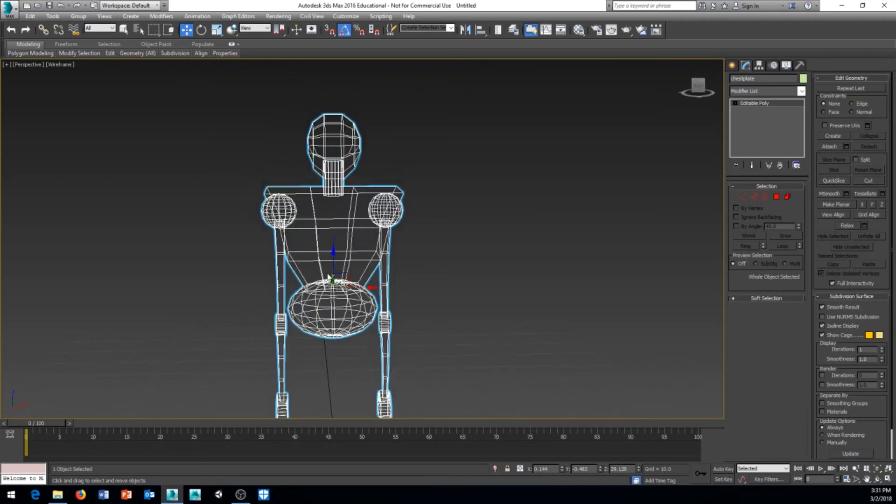
{"action": "scroll", "coordinate": [330, 278], "scroll_direction": "up", "scroll_amount": 4}
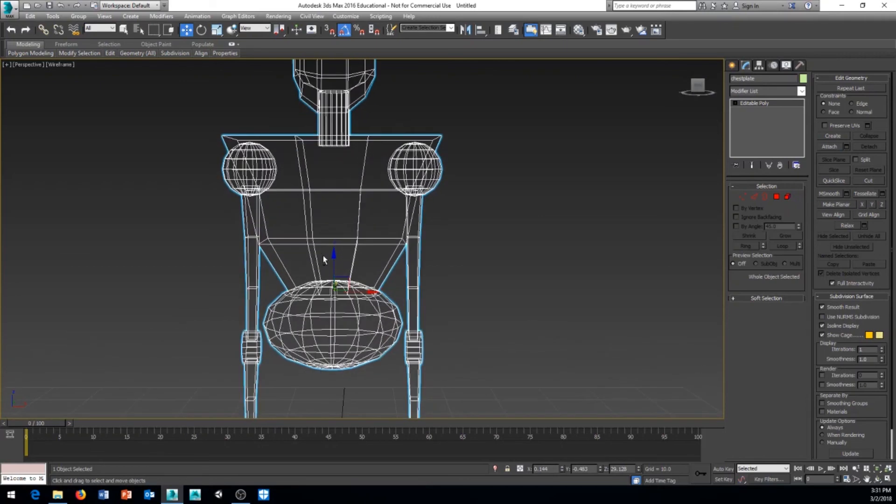
{"action": "mouse_move", "coordinate": [359, 215]}
{"action": "middle_mouse_down", "text": "alt"}
{"action": "mouse_move", "coordinate": [325, 218]}
{"action": "mouse_move", "coordinate": [350, 223]}
{"action": "mouse_move", "coordinate": [371, 204]}
{"action": "middle_mouse_up", "text": "alt"}
{"action": "key", "text": "F3"}
{"action": "scroll", "coordinate": [350, 224], "scroll_direction": "down", "scroll_amount": 4}
{"action": "middle_click_drag", "start_coordinate": [390, 244], "coordinate": [372, 227], "text": "alt"}
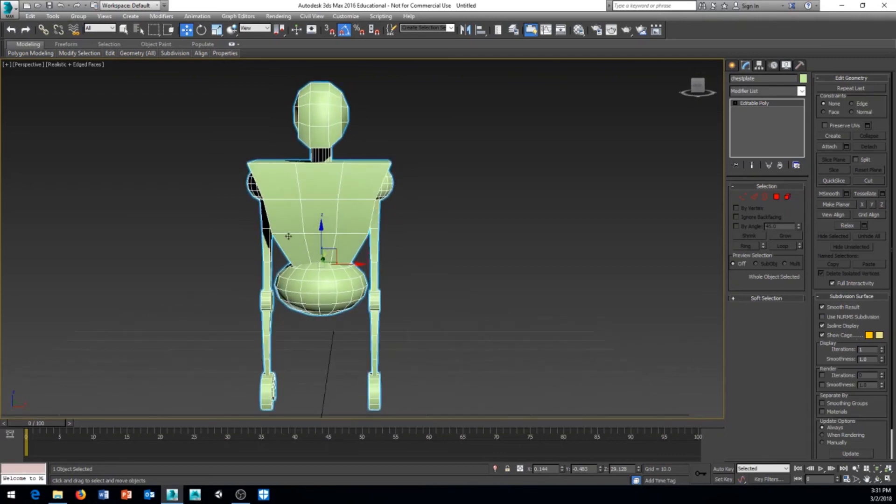
{"action": "middle_click_drag", "start_coordinate": [271, 167], "coordinate": [377, 210], "text": "alt"}
{"action": "scroll", "coordinate": [336, 217], "scroll_direction": "up", "scroll_amount": 4}
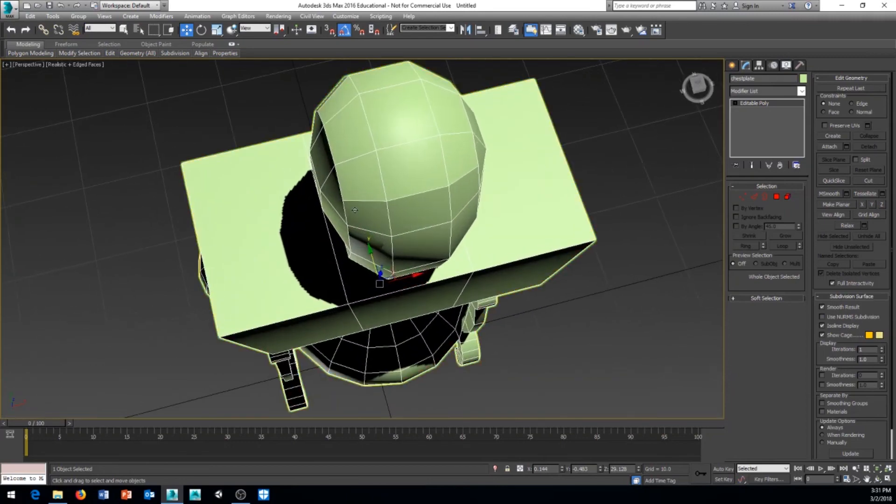
{"action": "middle_click_drag", "start_coordinate": [343, 217], "coordinate": [388, 168], "text": "alt"}
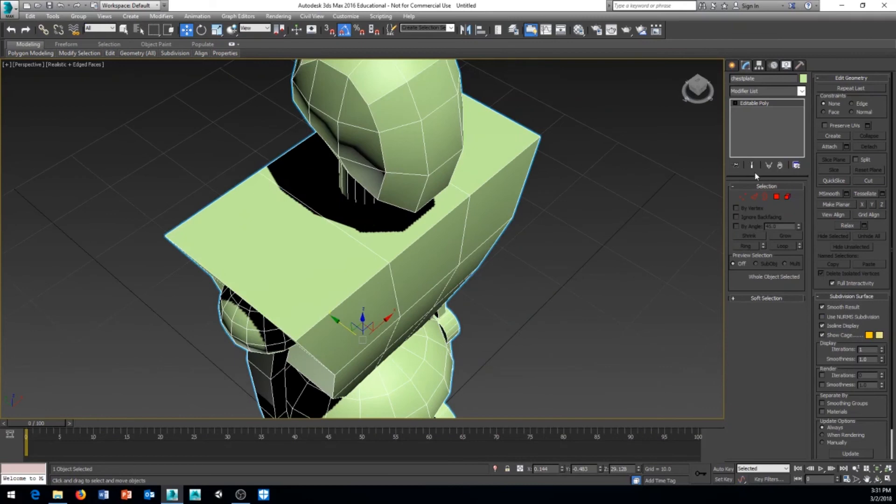
Step: Inspect the combined mesh's hidden triangulation diagonals with the edge Turn tool, and return to whole-object level
{"action": "left_click", "coordinate": [755, 197]}
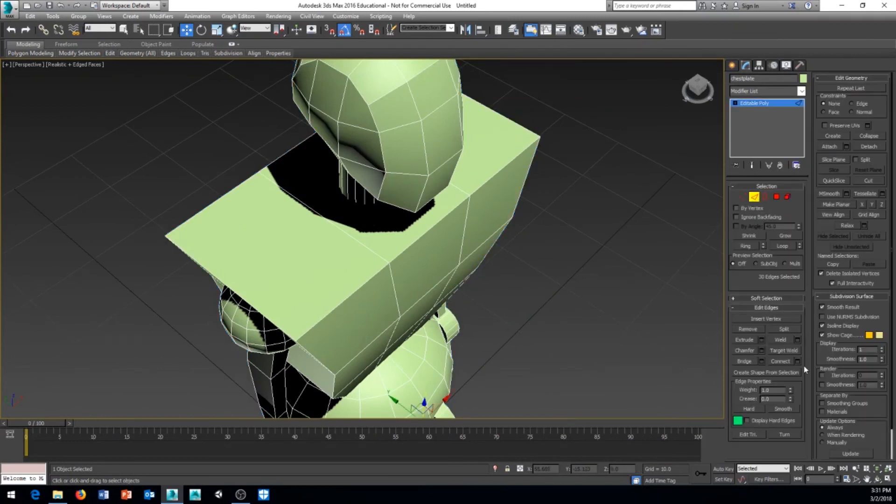
{"action": "left_click", "coordinate": [796, 435]}
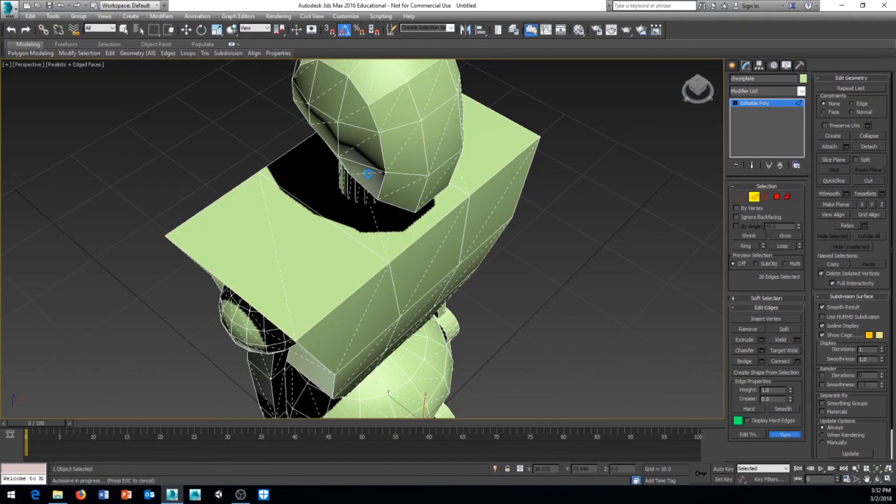
{"action": "middle_click_drag", "start_coordinate": [425, 186], "coordinate": [369, 134], "text": "alt"}
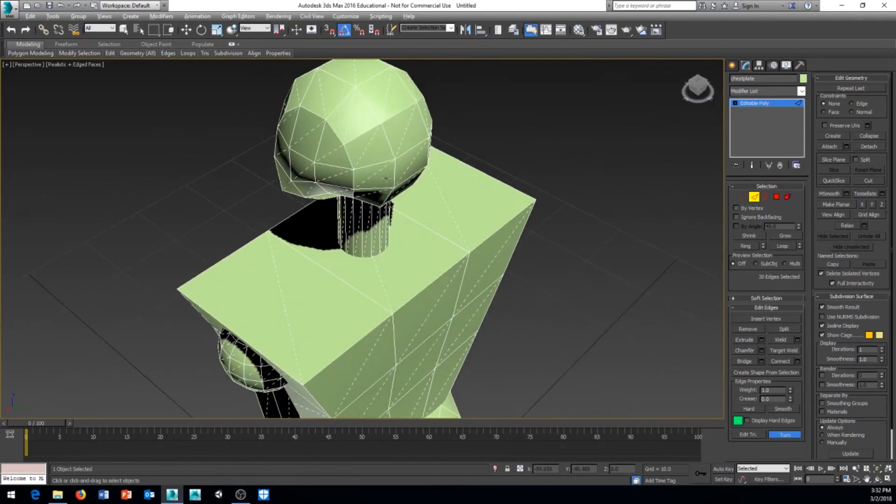
{"action": "middle_click_drag", "start_coordinate": [385, 179], "coordinate": [389, 153], "text": "alt"}
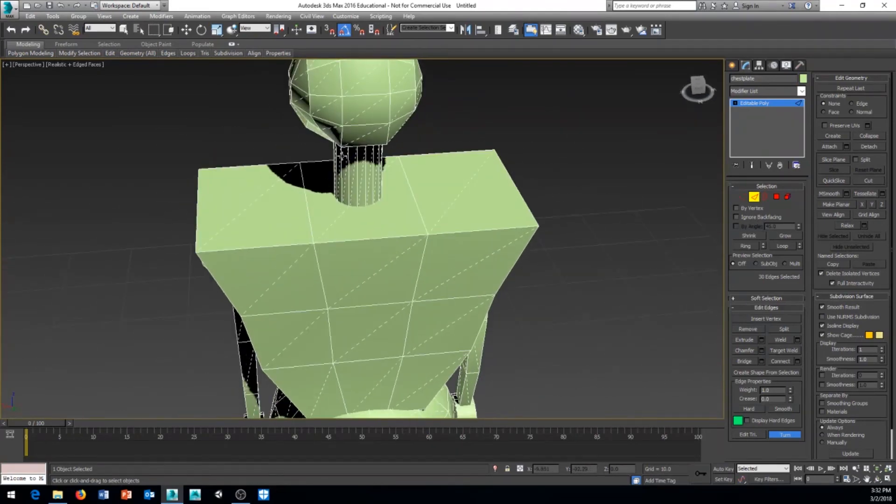
{"action": "middle_click_drag", "start_coordinate": [331, 127], "coordinate": [436, 234], "text": "alt"}
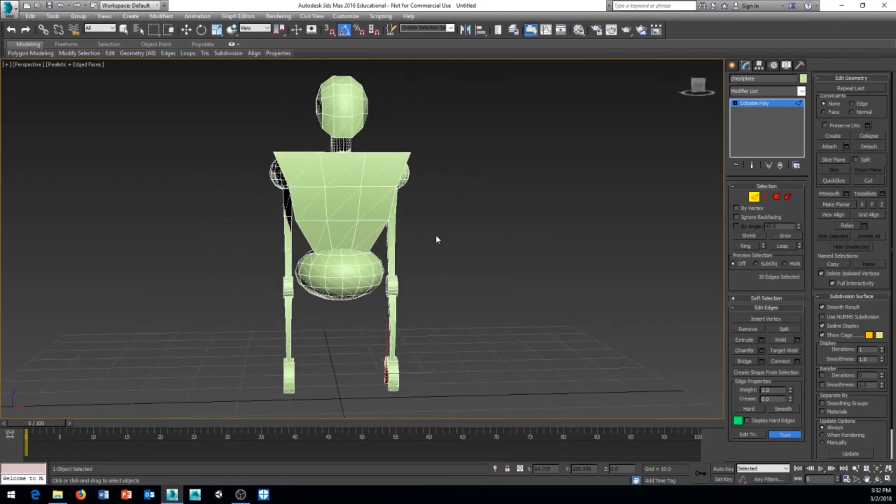
{"action": "left_click", "coordinate": [776, 103]}
{"action": "key", "text": "r"}
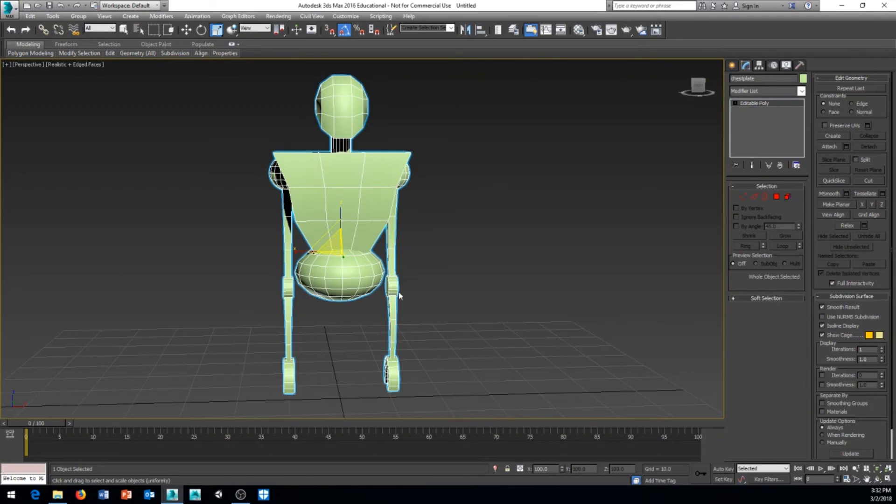
{"action": "middle_click_drag", "start_coordinate": [428, 297], "coordinate": [421, 342], "text": "alt"}
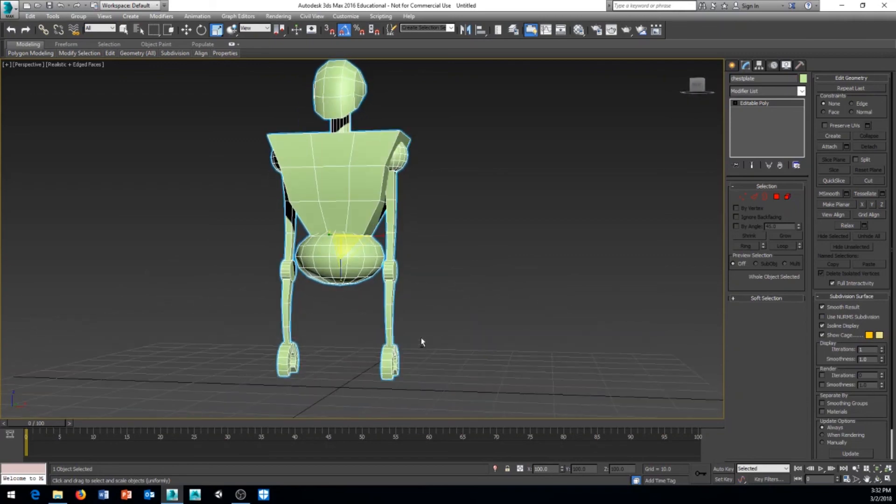
{"action": "middle_click_drag", "start_coordinate": [423, 292], "coordinate": [411, 309]}
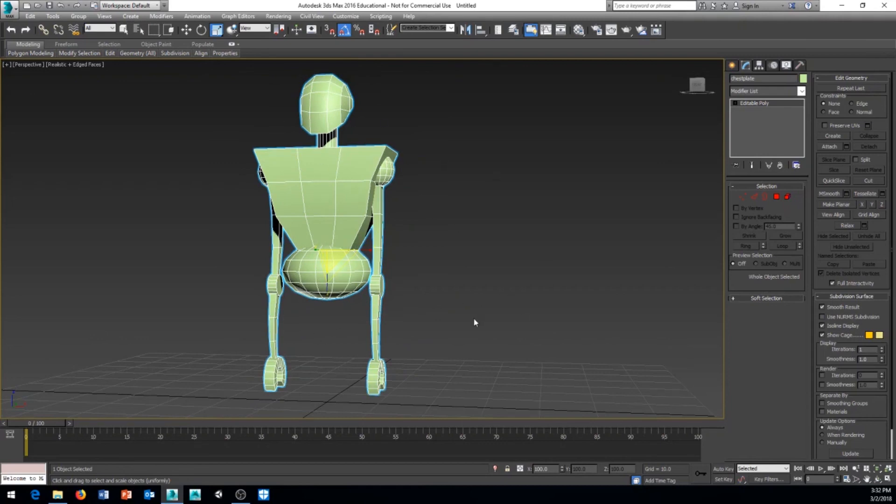
{"action": "mouse_move", "coordinate": [416, 297]}
{"action": "middle_mouse_down", "text": "alt"}
{"action": "mouse_move", "coordinate": [354, 313]}
{"action": "mouse_move", "coordinate": [476, 302]}
{"action": "mouse_move", "coordinate": [411, 301]}
{"action": "middle_mouse_up", "text": "alt"}
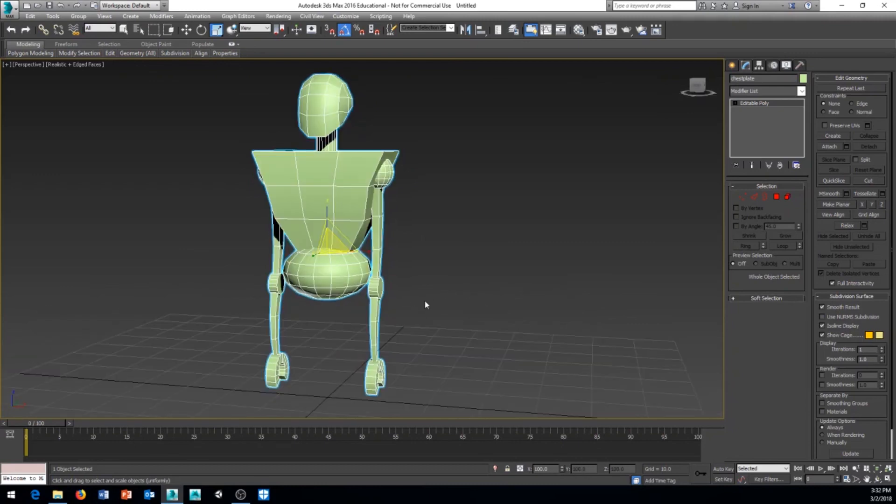